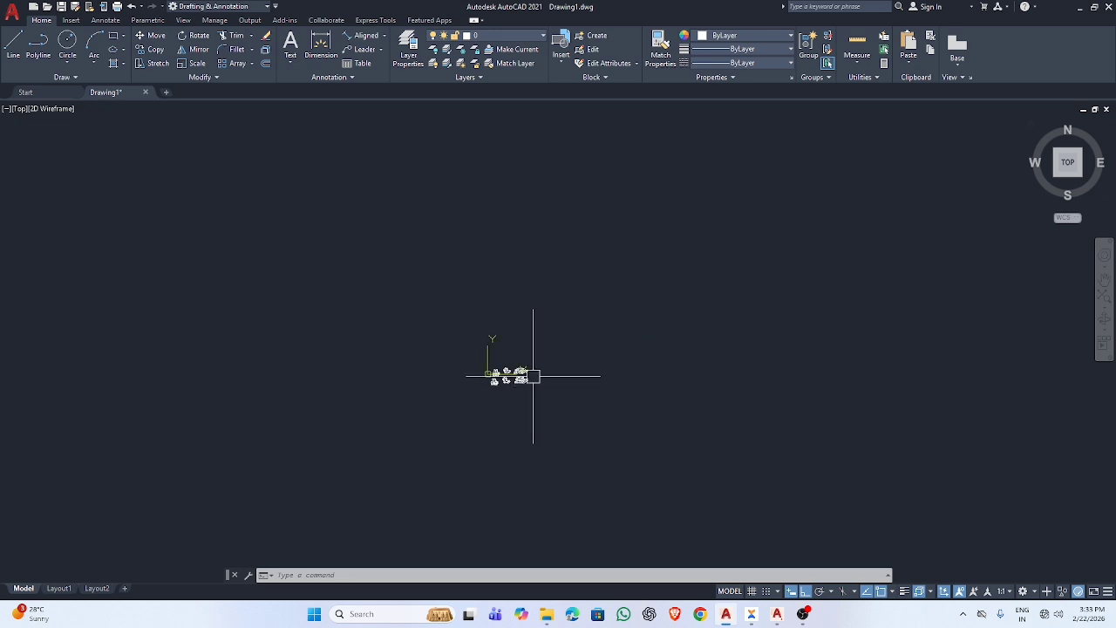
Draw a horizontal line 175 units long in the empty area to the right of the existing dimensioned figures
scroll(541, 366, "up", 5)
scroll(411, 401, "up", 4)
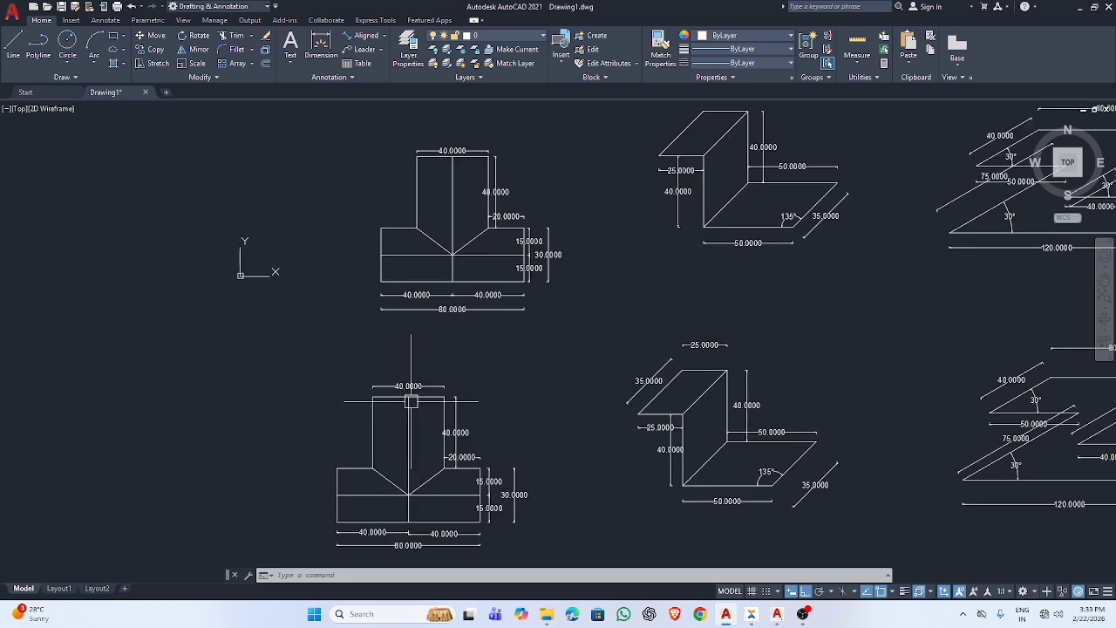
scroll(423, 410, "down", 4)
scroll(536, 372, "up", 2)
scroll(535, 372, "up", 2)
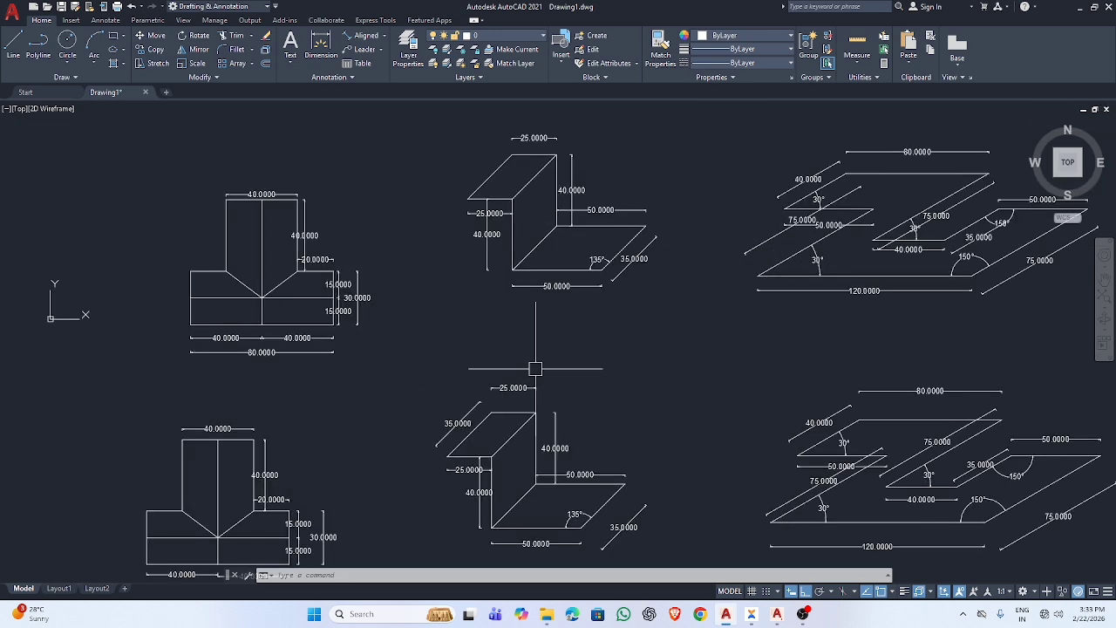
scroll(537, 374, "down", 5)
mouse_move(833, 378)
middle_mouse_down()
mouse_move(501, 438)
mouse_move(148, 439)
middle_mouse_up()
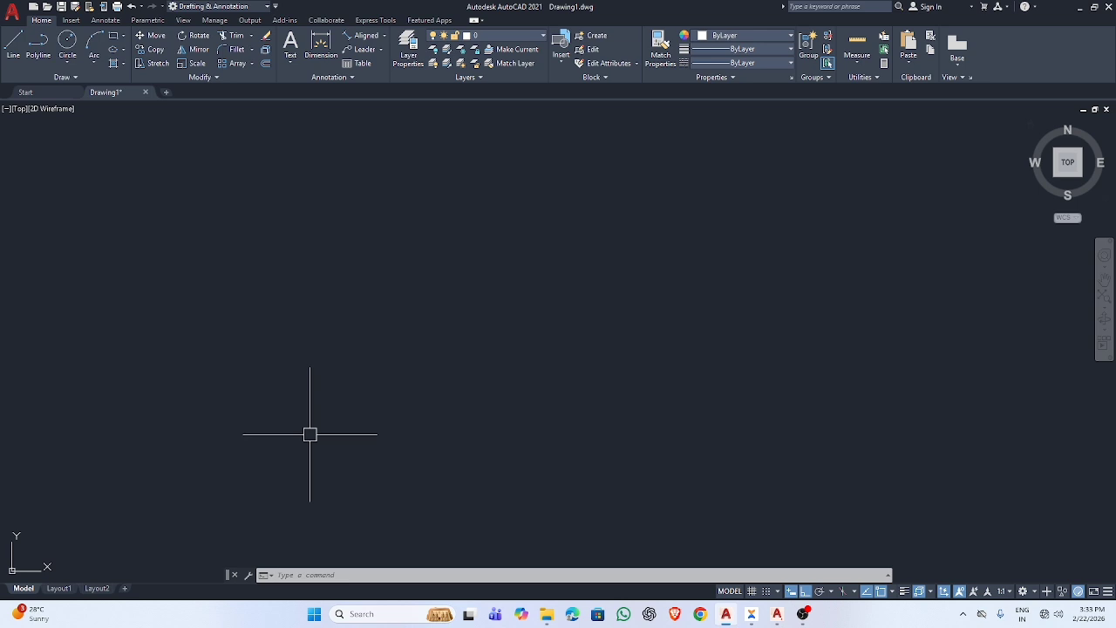
key("Return")
left_click(199, 374)
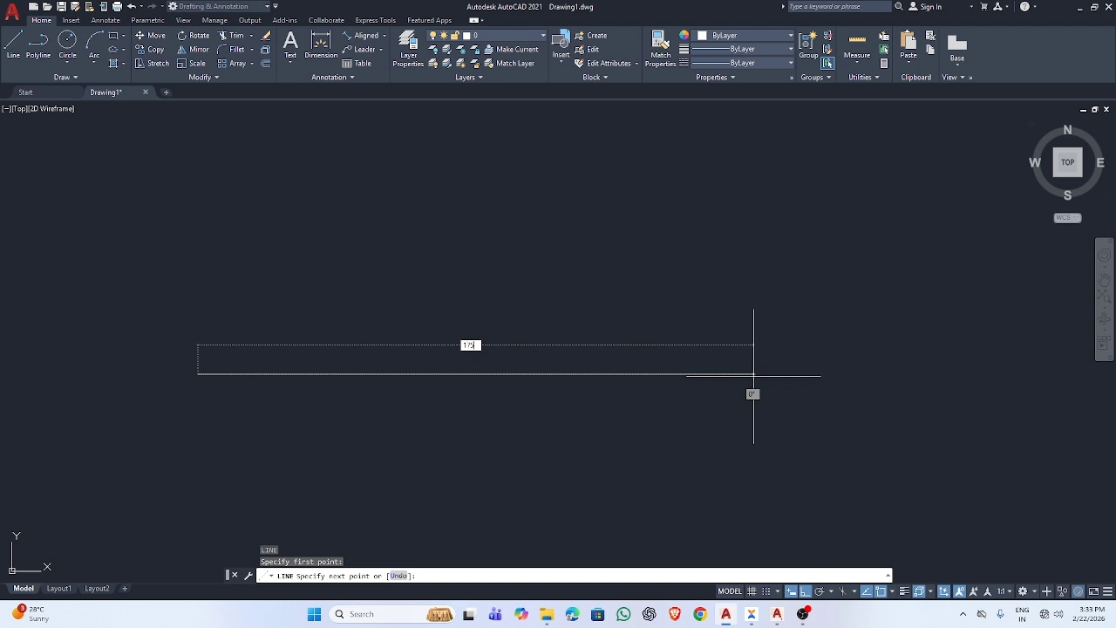
key("Return")
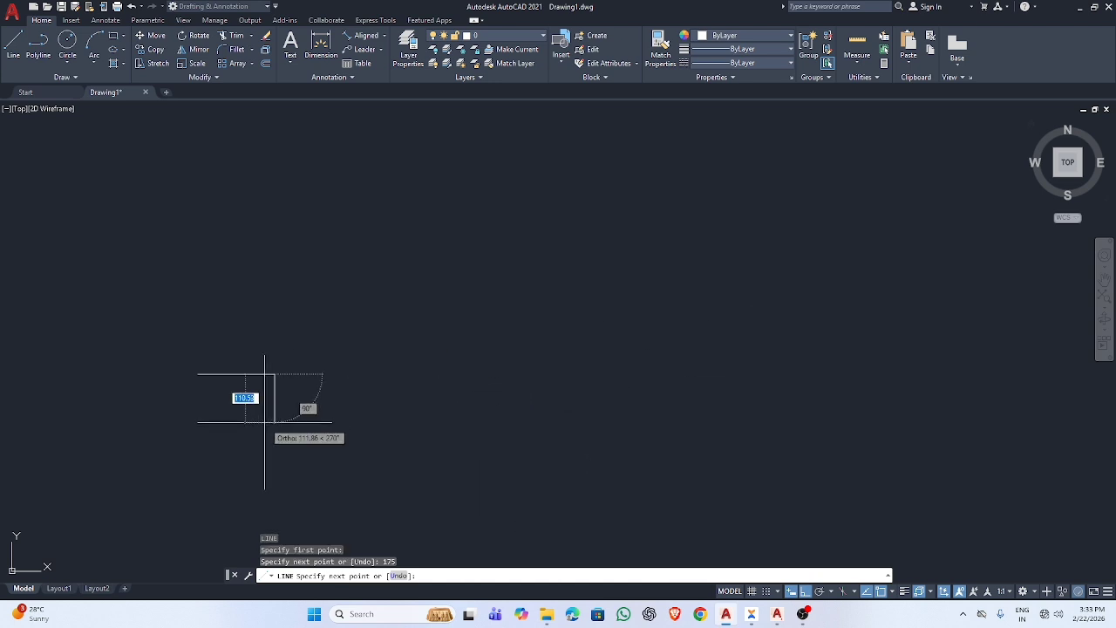
key("Escape")
scroll(166, 404, "up", 8)
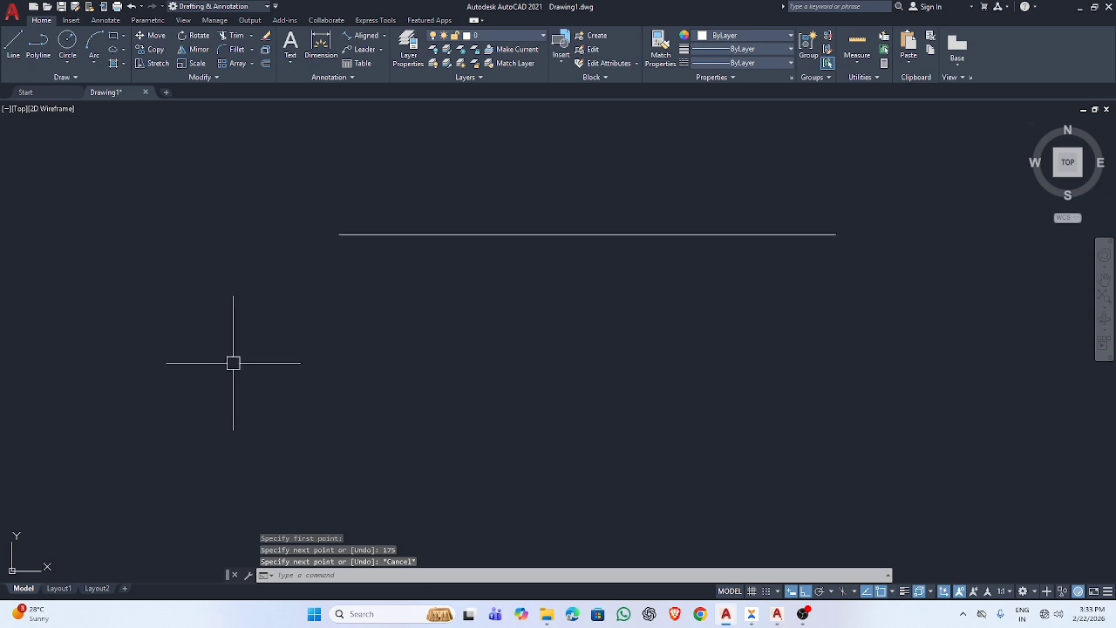
type("o")
key("Return")
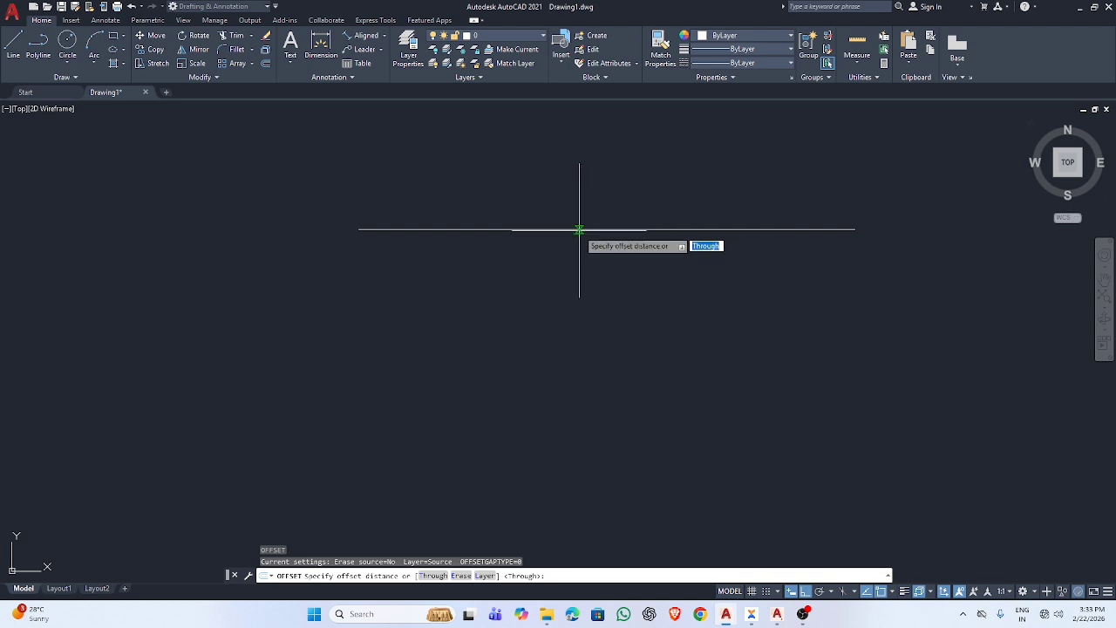
key("Escape")
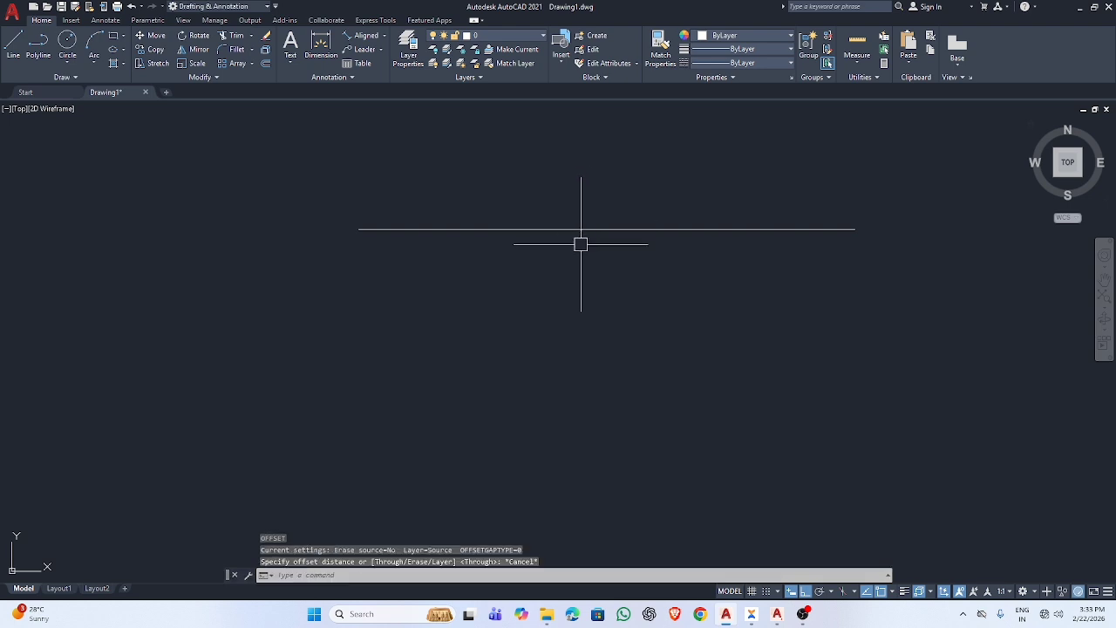
Offset the horizontal line 20 units downward, and offset the copy another 20 units downward
type("o")
key("Return")
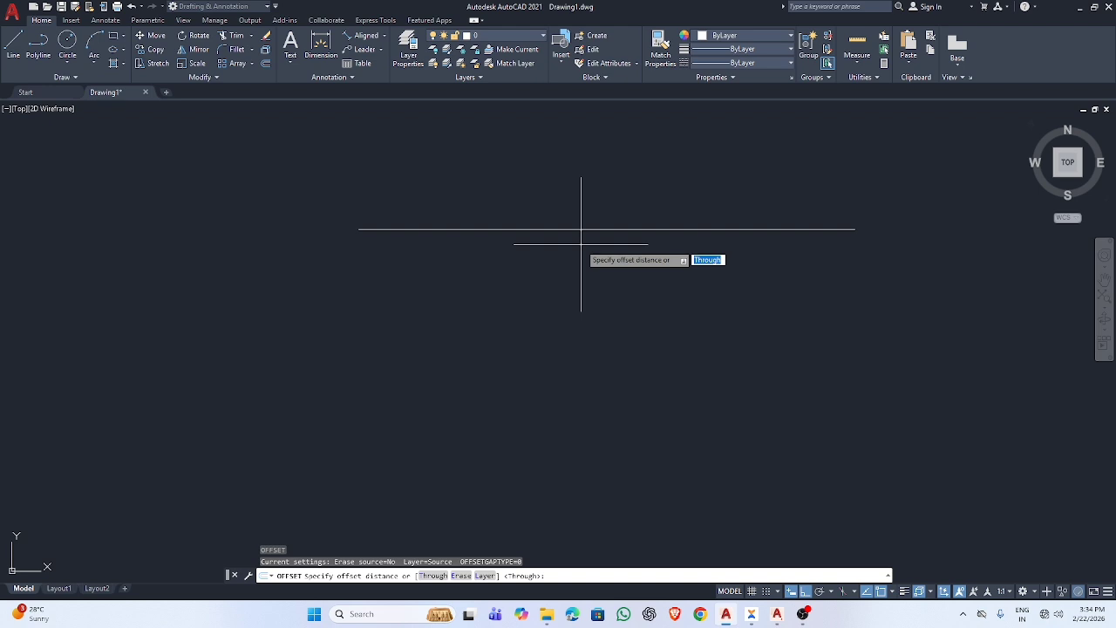
type("20")
key("Return")
left_click(582, 230)
left_click(600, 296)
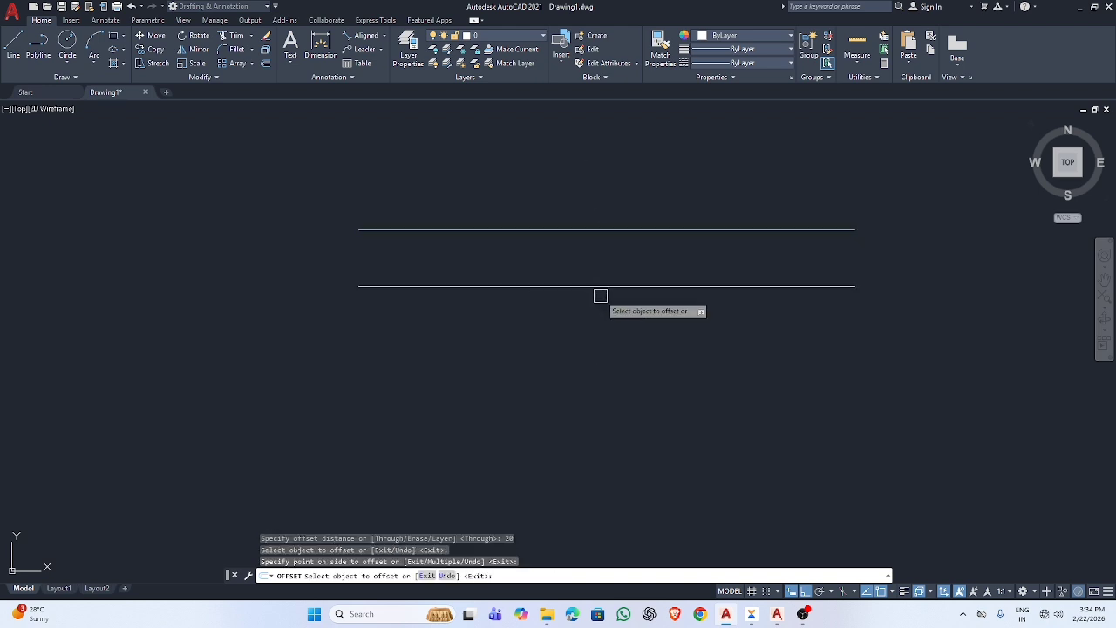
left_click(602, 286)
left_click(617, 345)
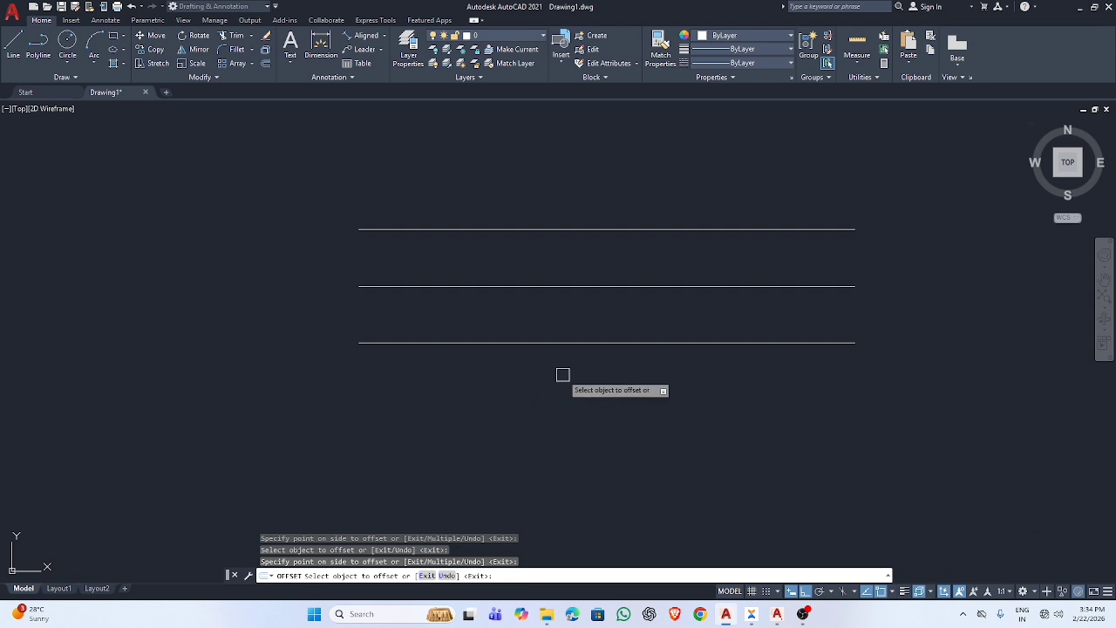
Offset the third horizontal line 40 units downward to make a fourth parallel line
left_click(582, 345)
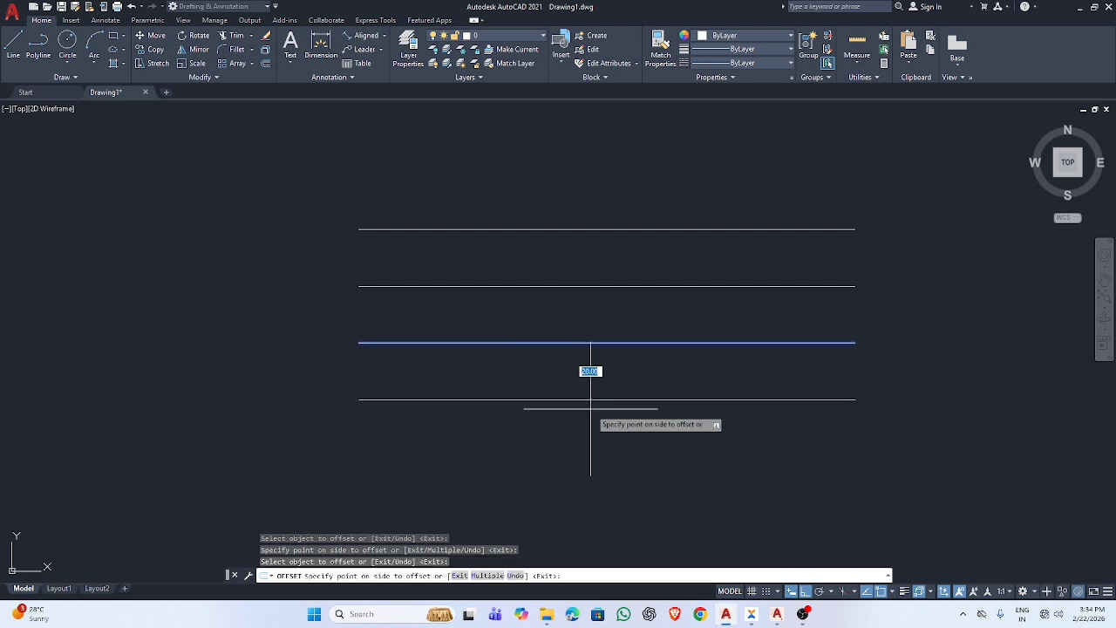
type("4")
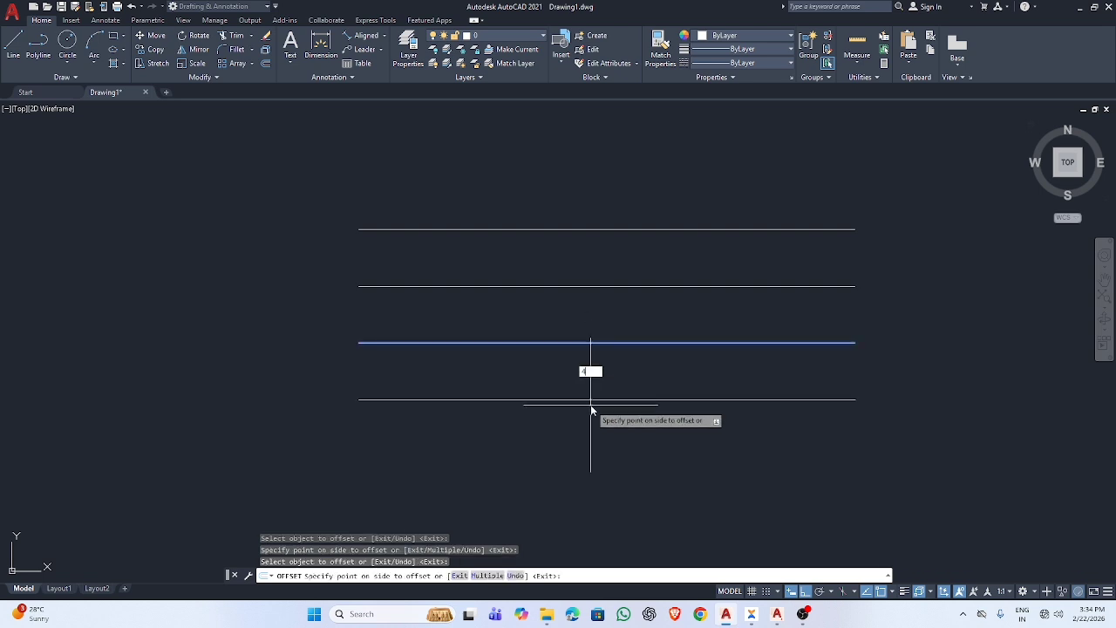
type("0")
key("Return")
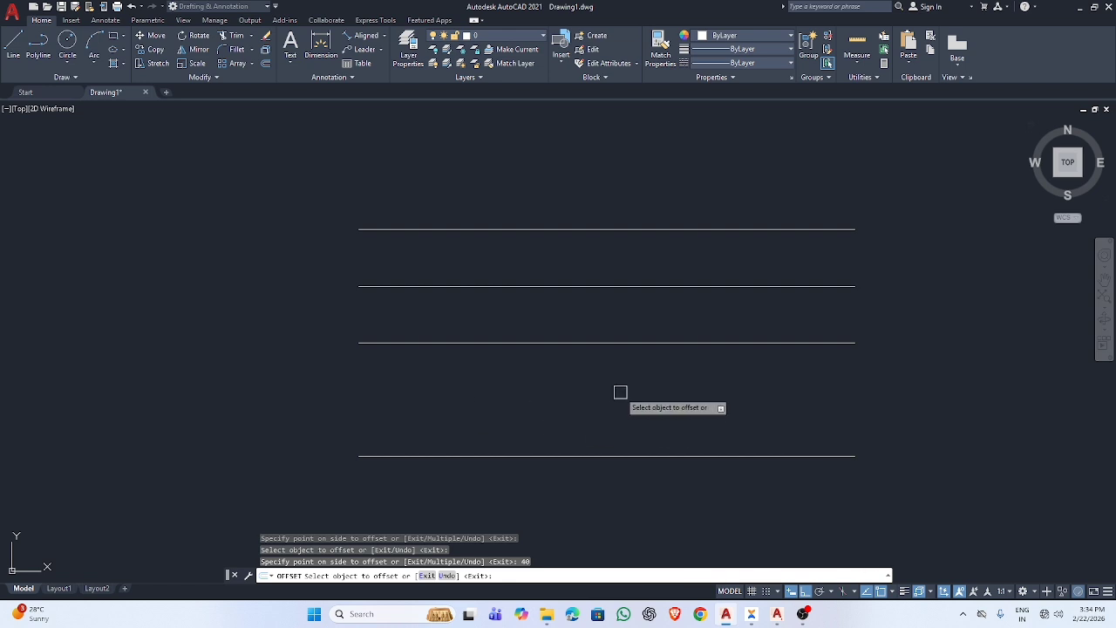
scroll(646, 392, "up", 2)
scroll(646, 392, "down", 2)
key("Escape")
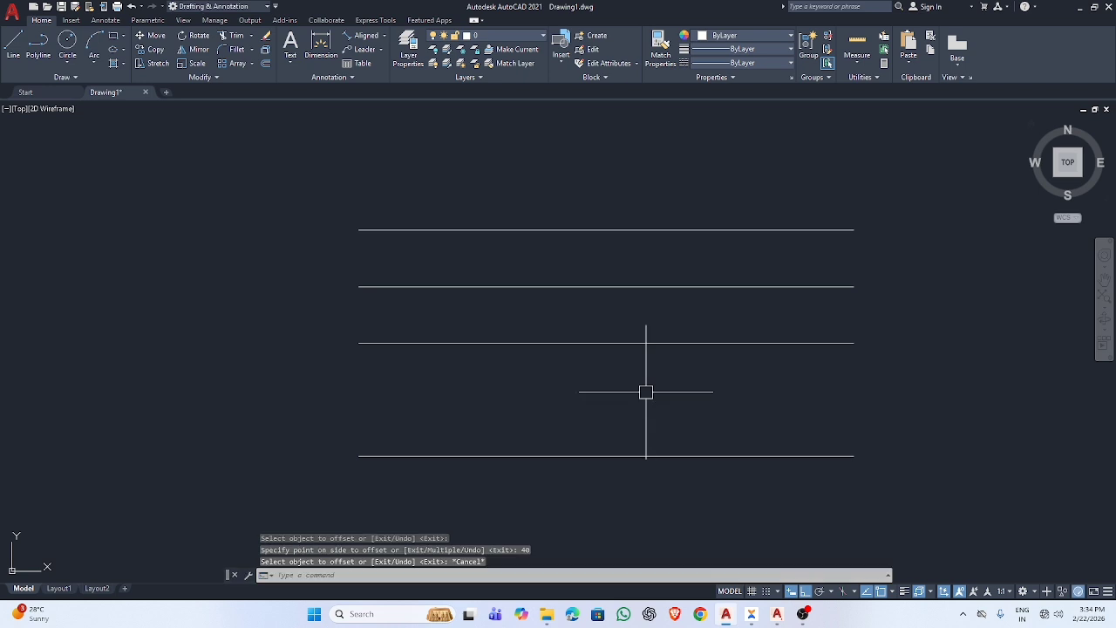
Dimension the full length of the lowest horizontal line, placing the dimension below it
type("dli")
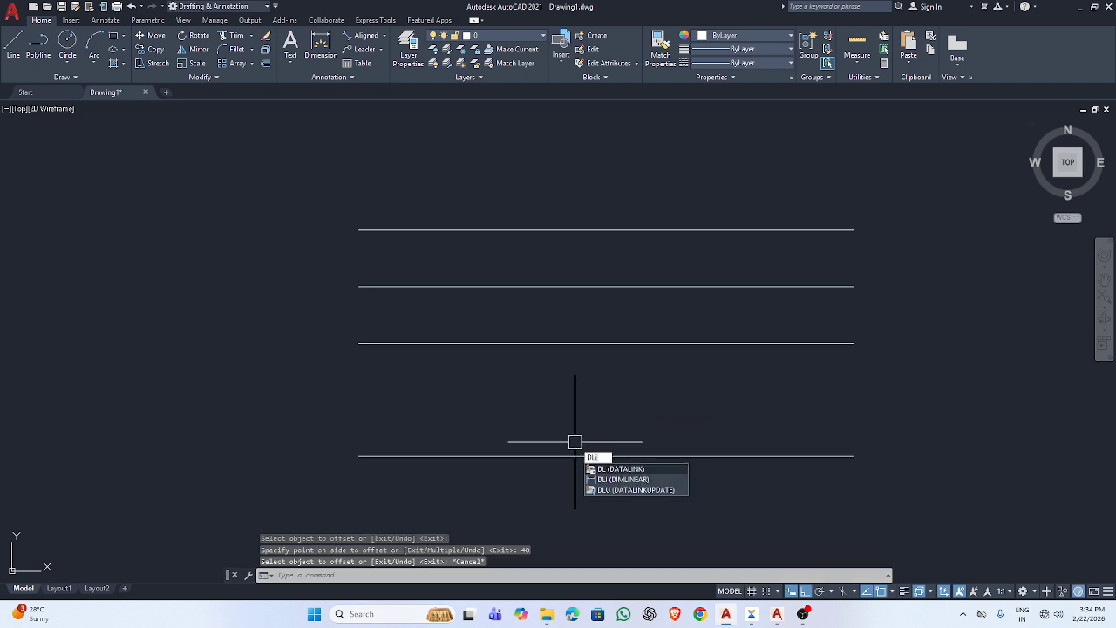
key("Escape")
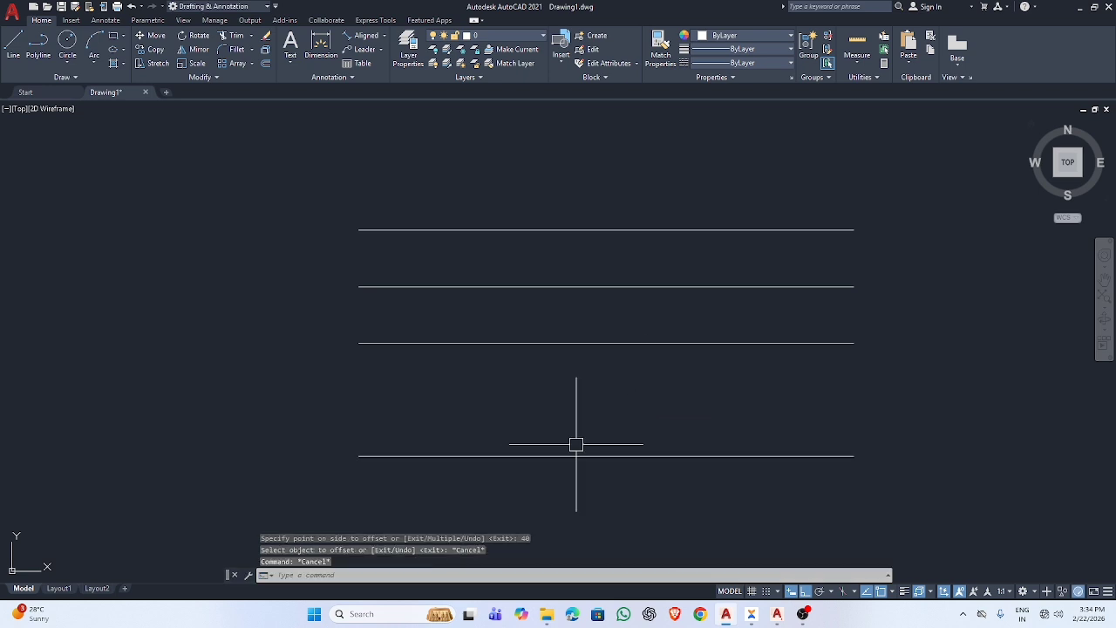
type("dim")
key("Return")
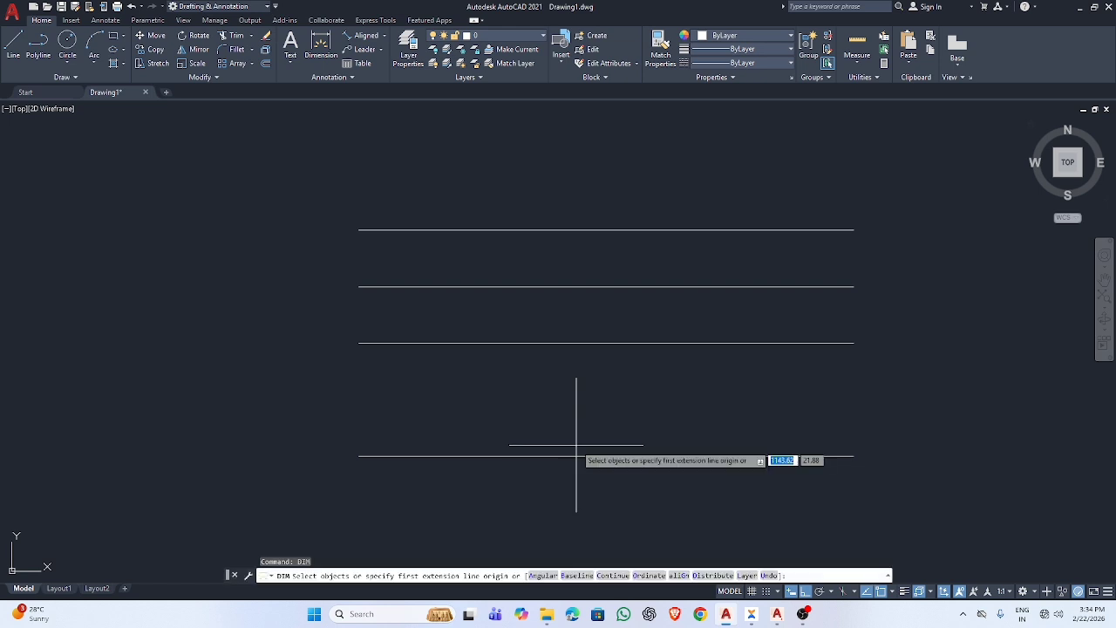
left_click(359, 456)
left_click(854, 456)
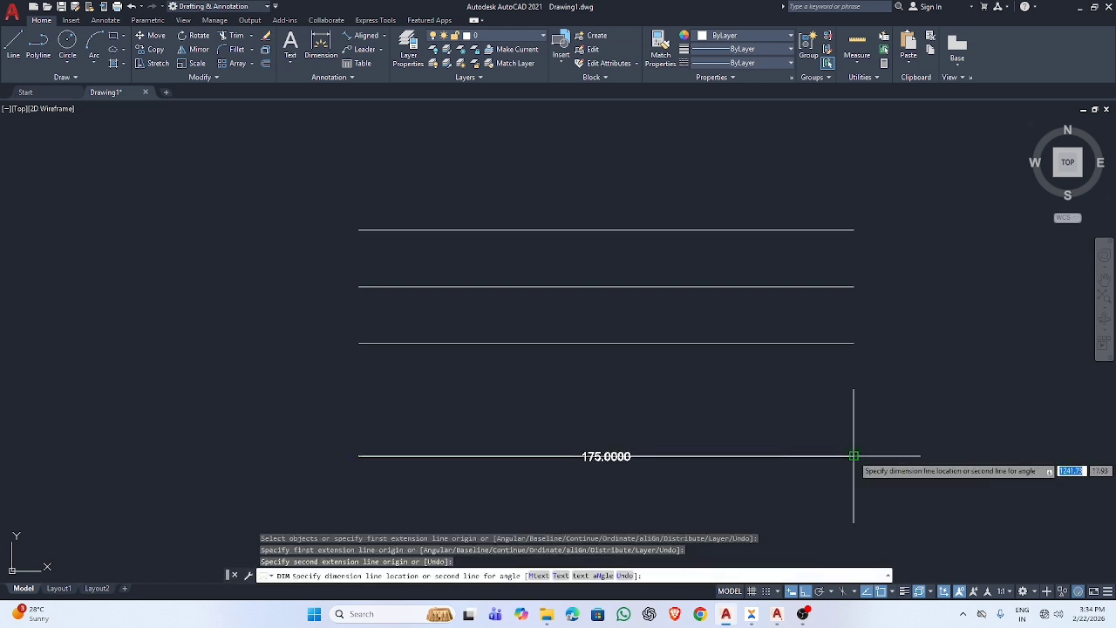
left_click(848, 506)
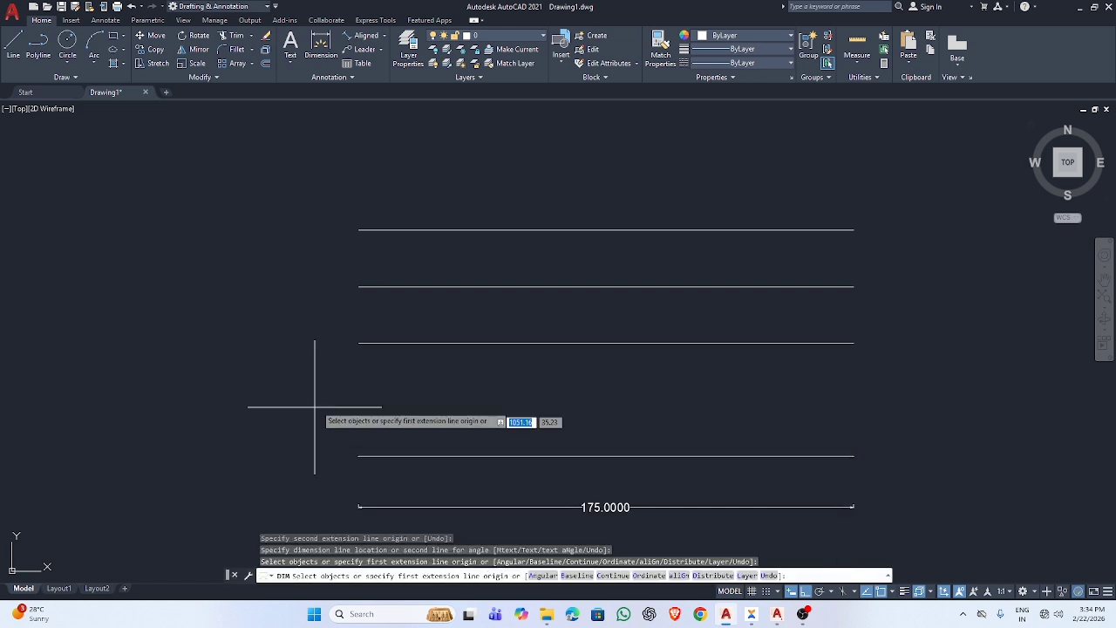
Dimension the three vertical gaps between the horizontal lines, placing the dimensions beyond the lines' left ends
left_click(359, 343)
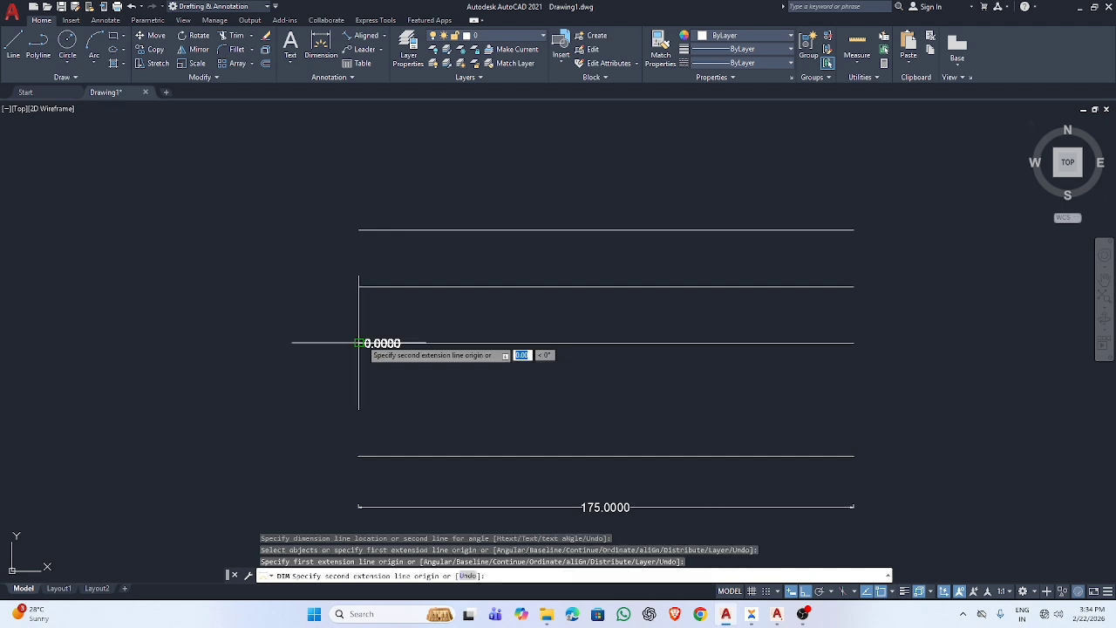
left_click(360, 455)
left_click(296, 342)
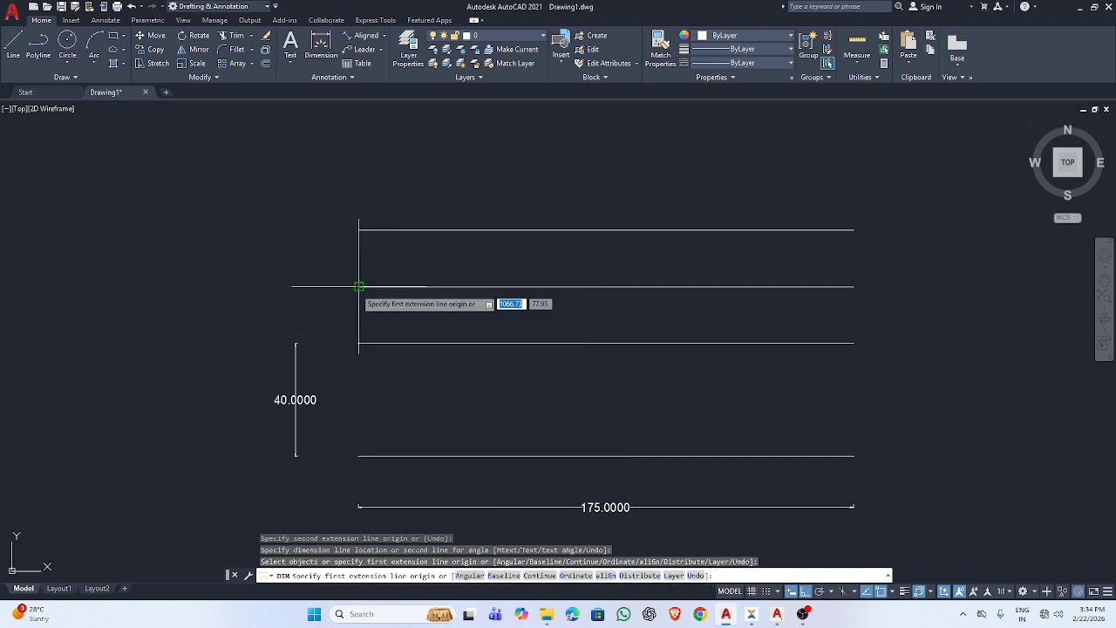
left_click(360, 286)
left_click(359, 342)
left_click(265, 315)
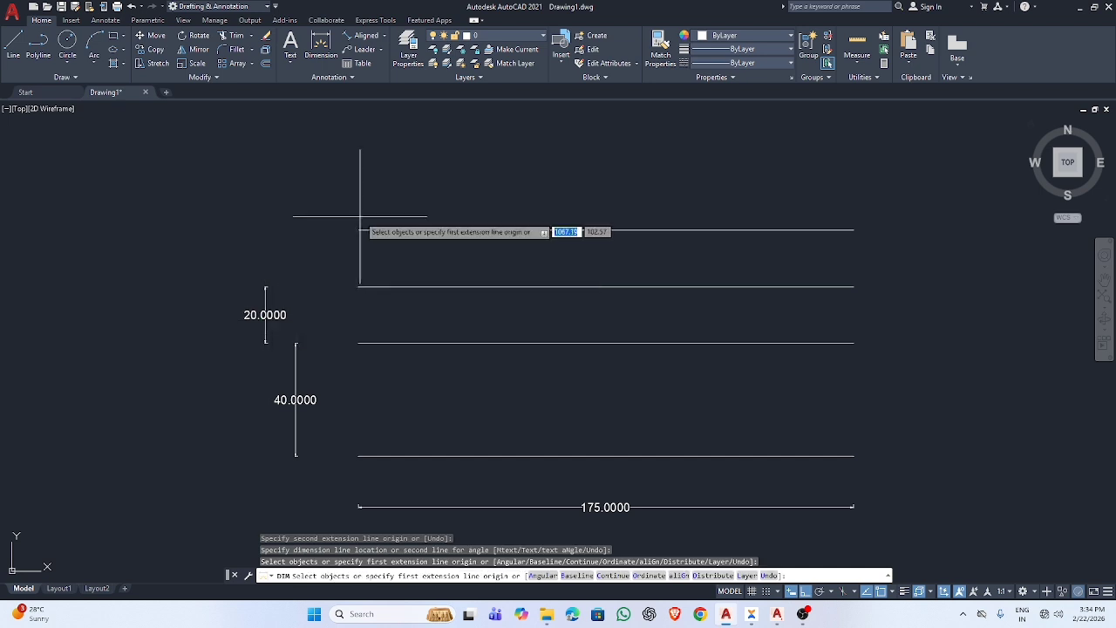
left_click(359, 230)
left_click(359, 286)
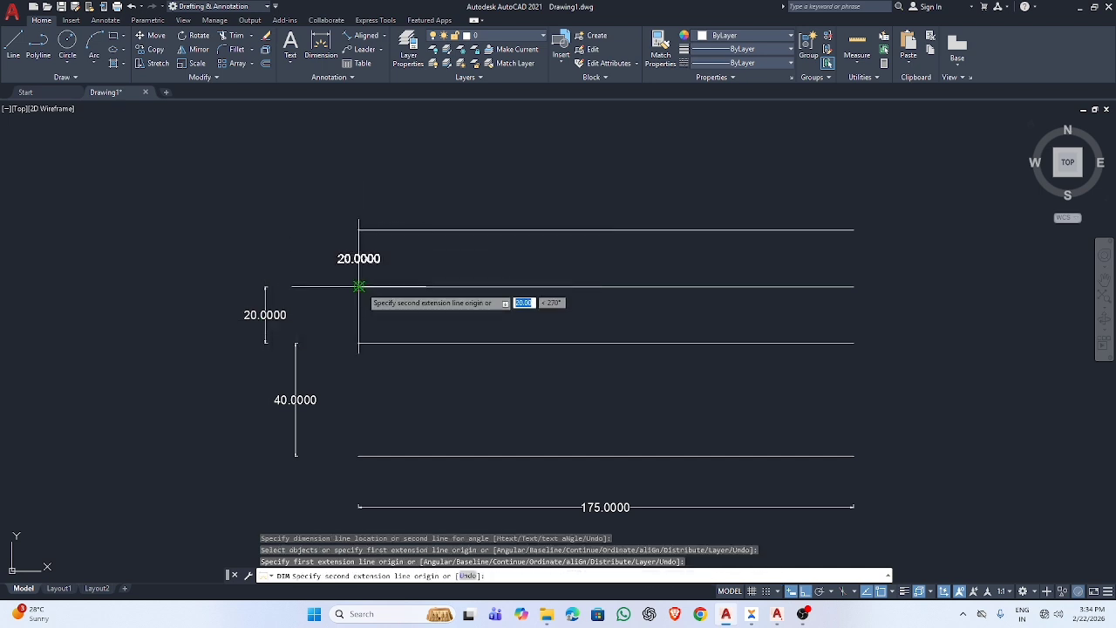
left_click(266, 281)
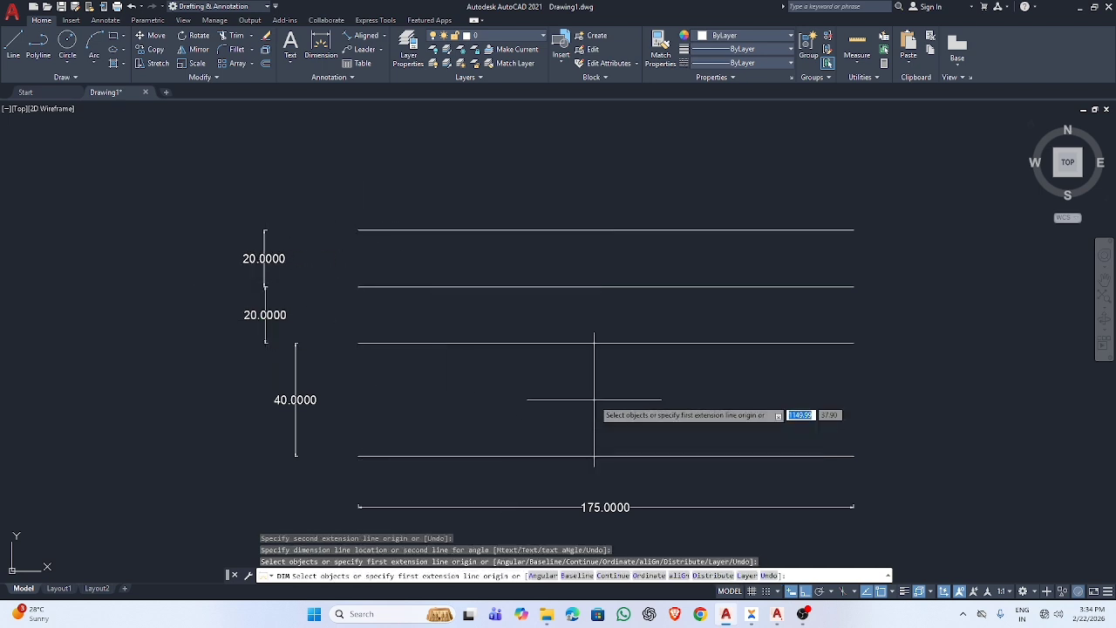
Draw a vertical line 80 units long in the empty area to the right of the horizontal lines
scroll(593, 401, "down", 4)
scroll(874, 424, "up", 2)
middle_click_drag(875, 424, 308, 469)
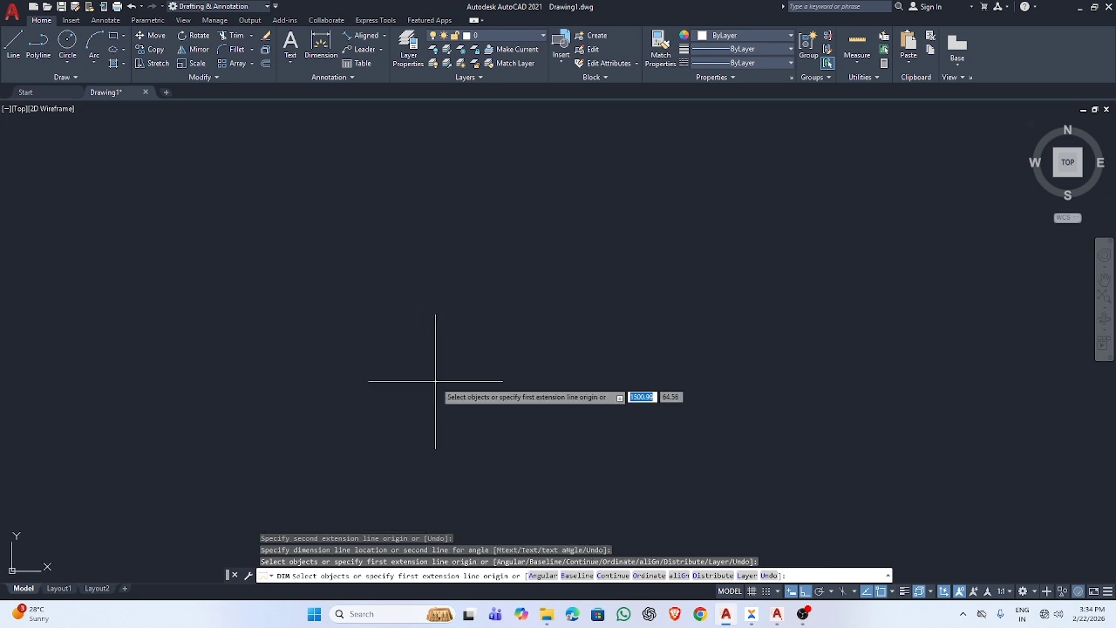
key("Return")
type("l")
key("Return")
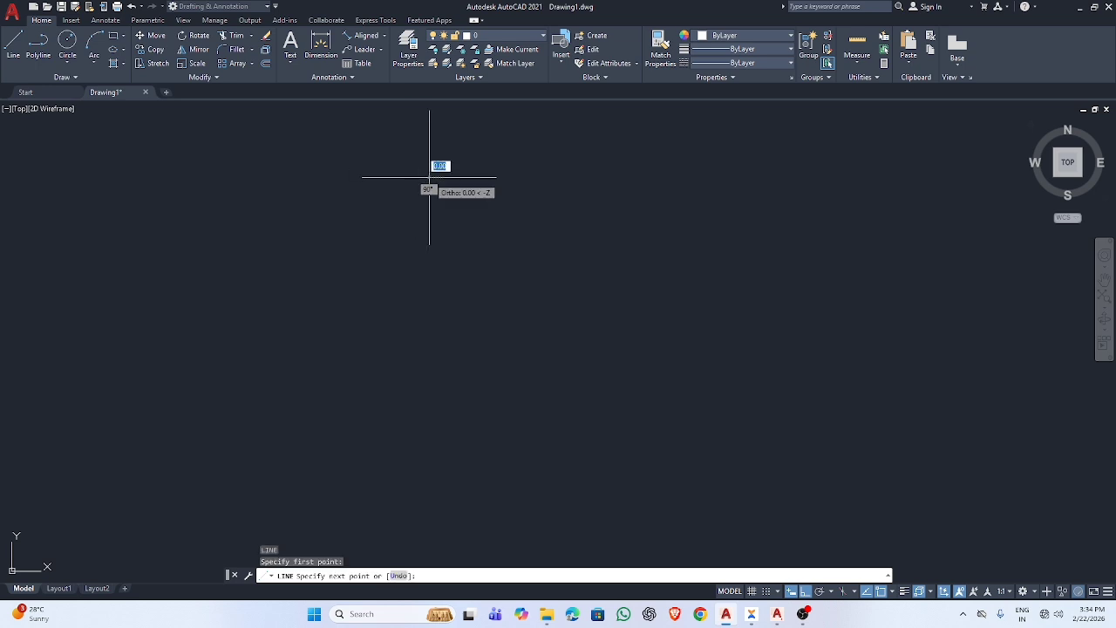
left_click(429, 177)
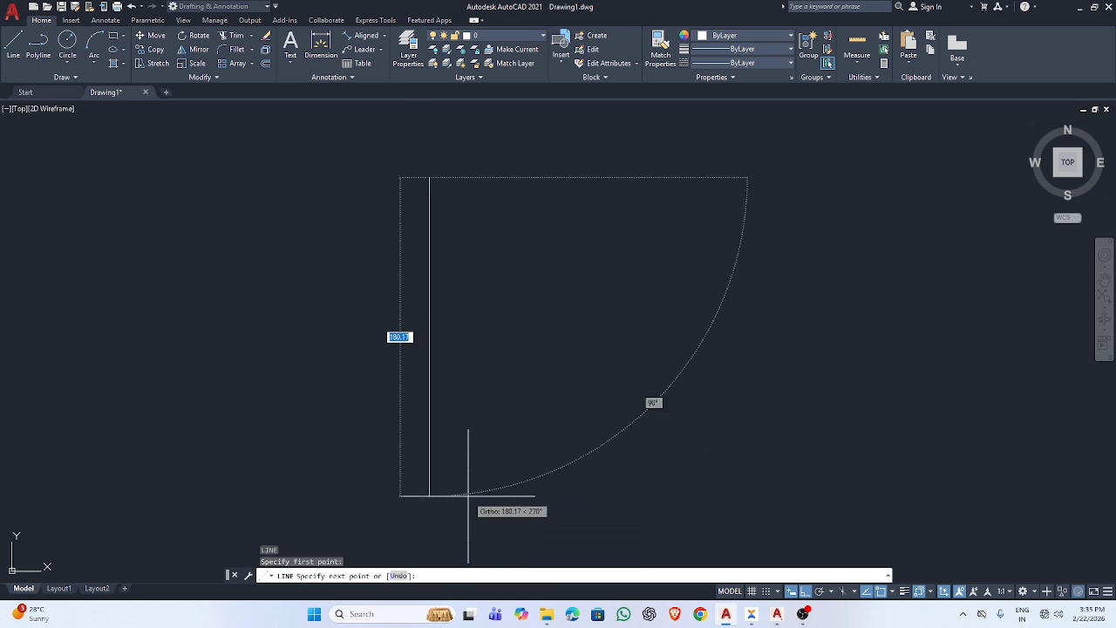
type("80")
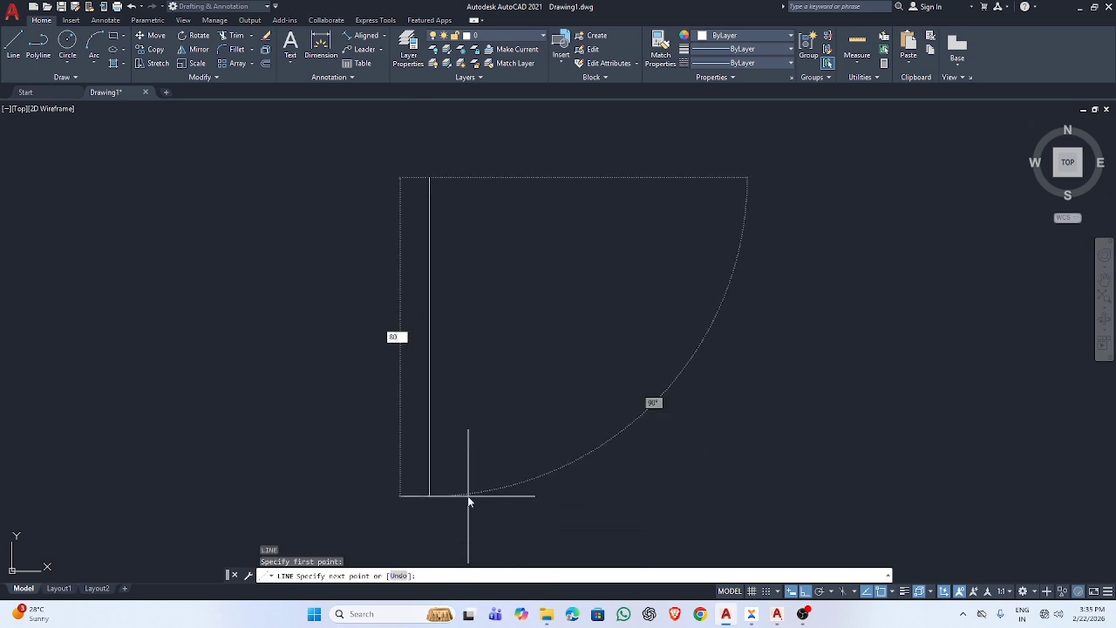
key("Return")
key("Escape")
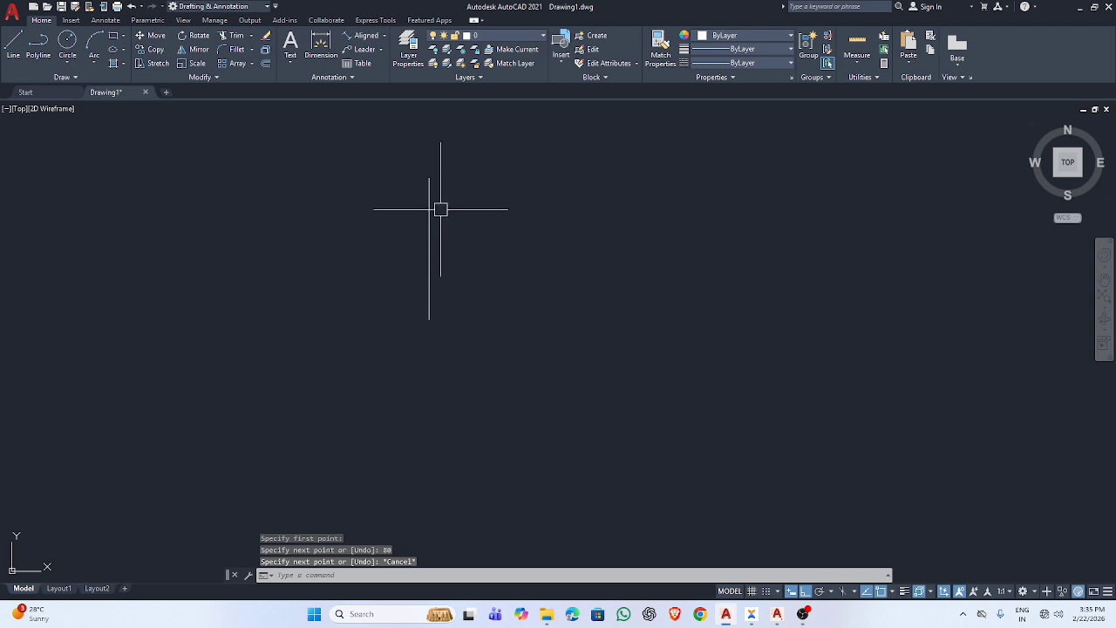
scroll(431, 209, "up", 4)
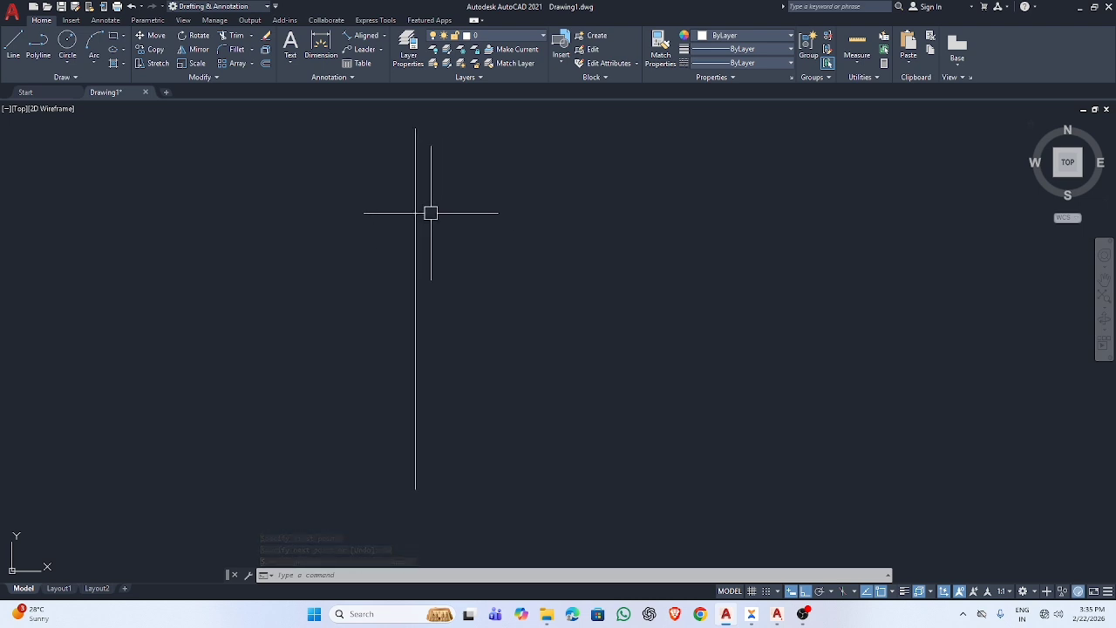
Offset the vertical line 25 units to the right three times in succession, making four equally spaced parallel lines
key("Return")
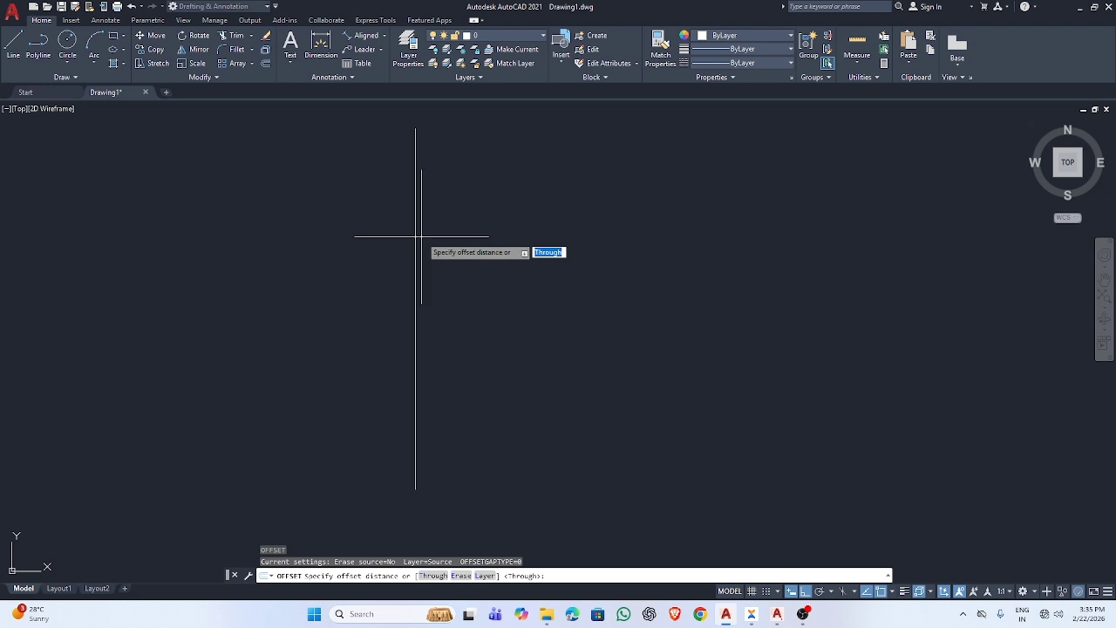
key("Return")
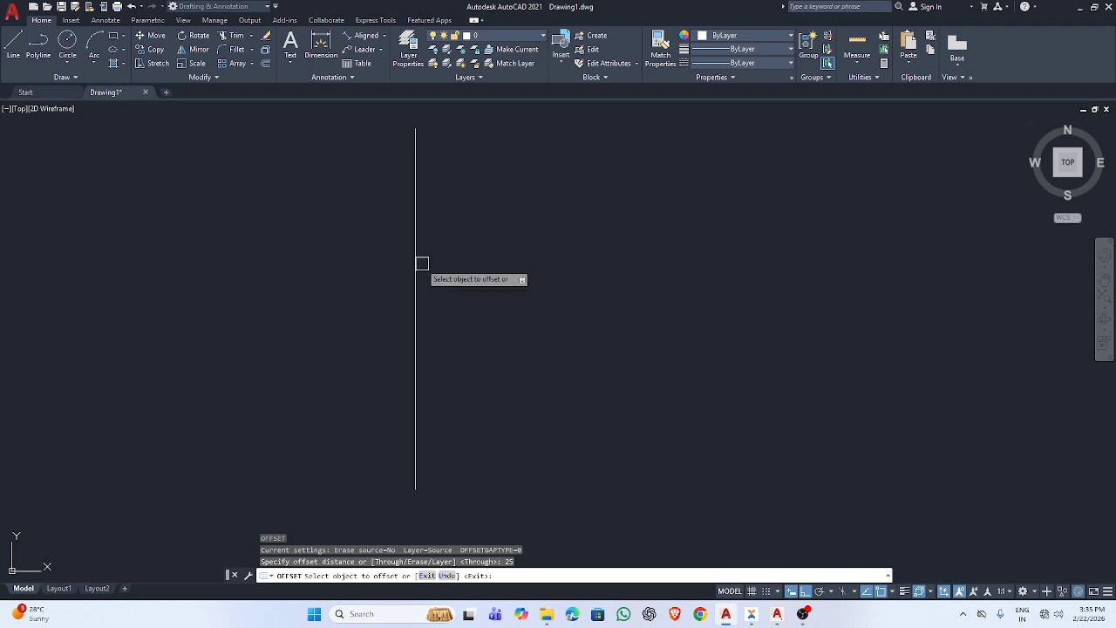
left_click(414, 267)
left_click(497, 270)
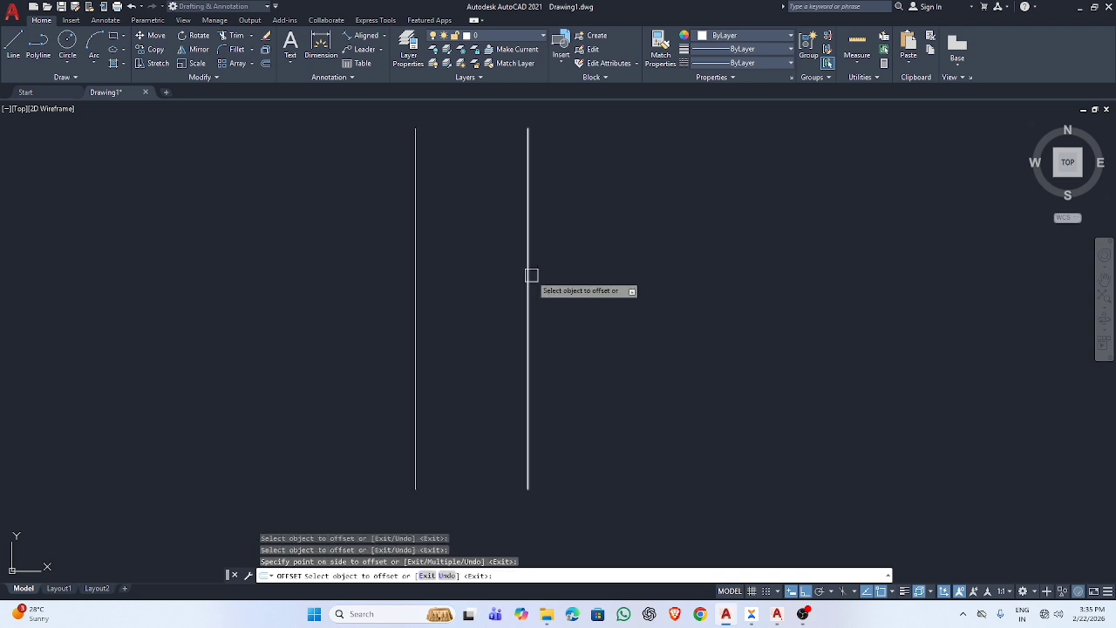
left_click(527, 272)
left_click(602, 278)
left_click(641, 287)
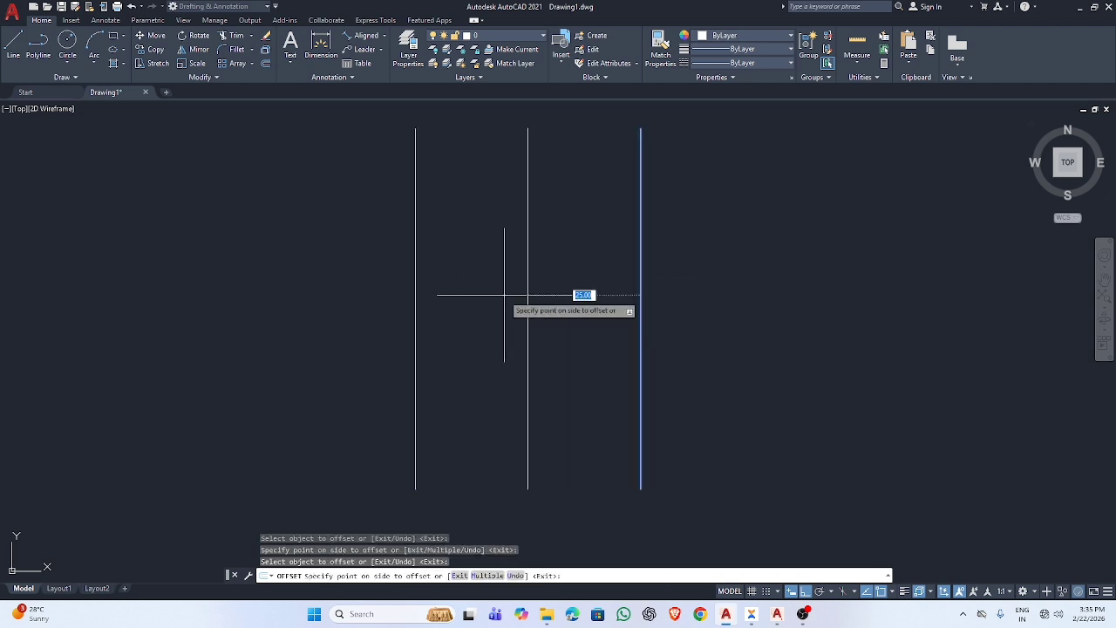
left_click(741, 285)
left_click(412, 312)
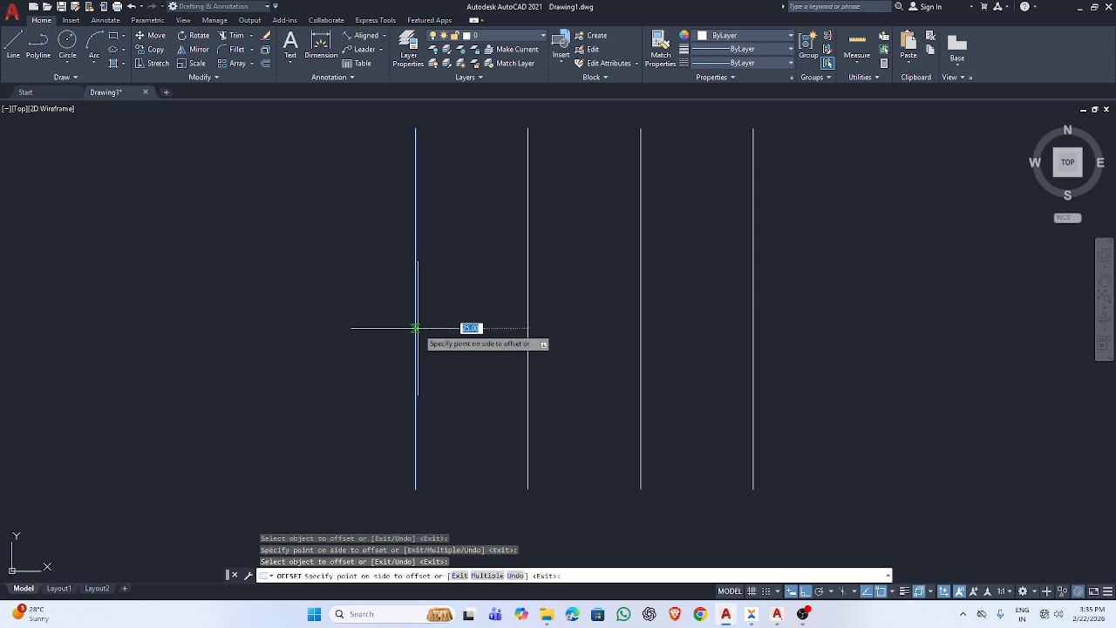
key("Escape")
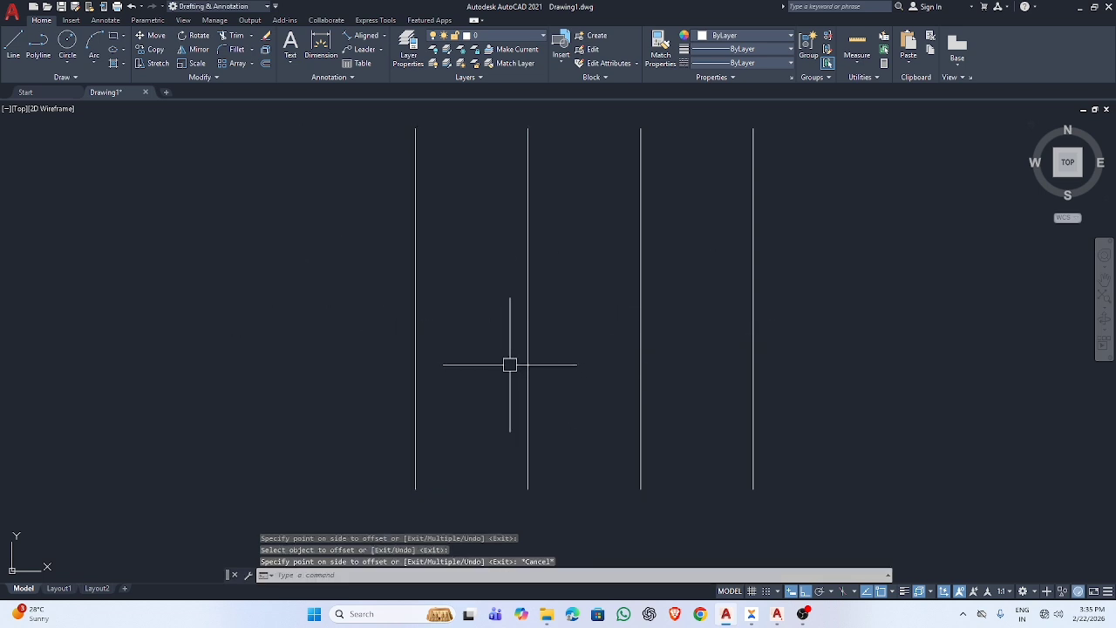
Offset the rightmost vertical line 30 units to the right to make a fifth parallel line
left_click(756, 309)
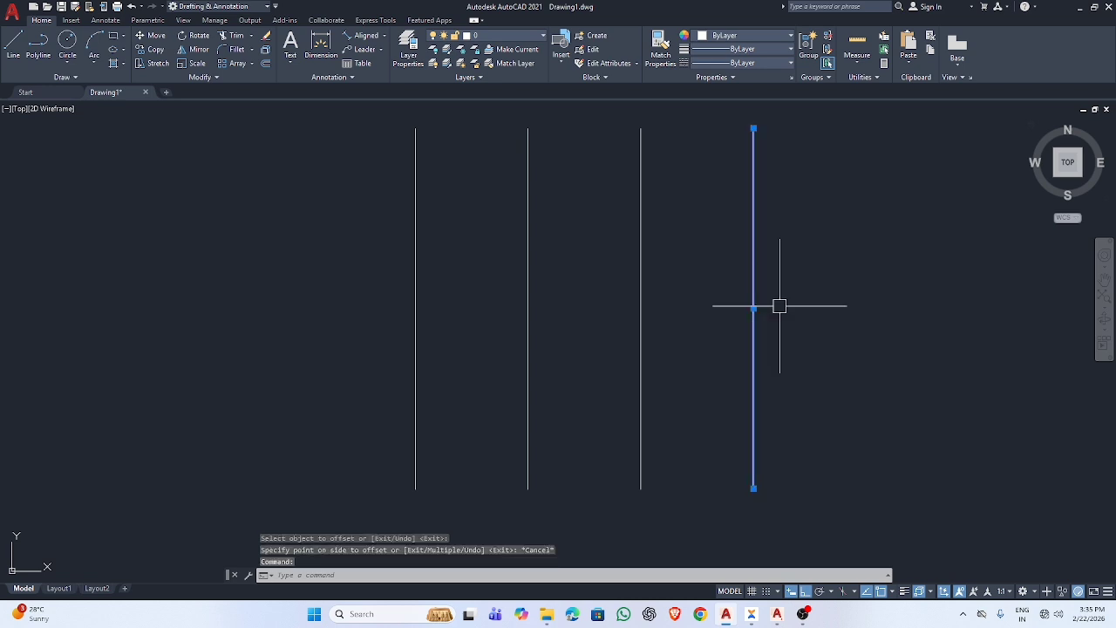
key("Escape")
key("Return")
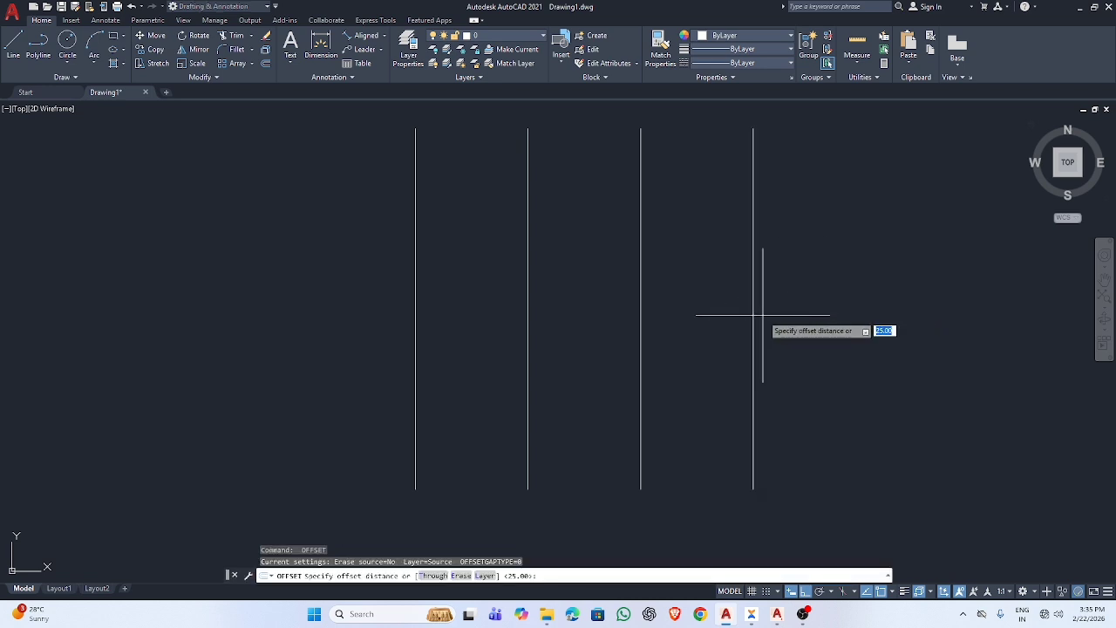
type("30")
key("Return")
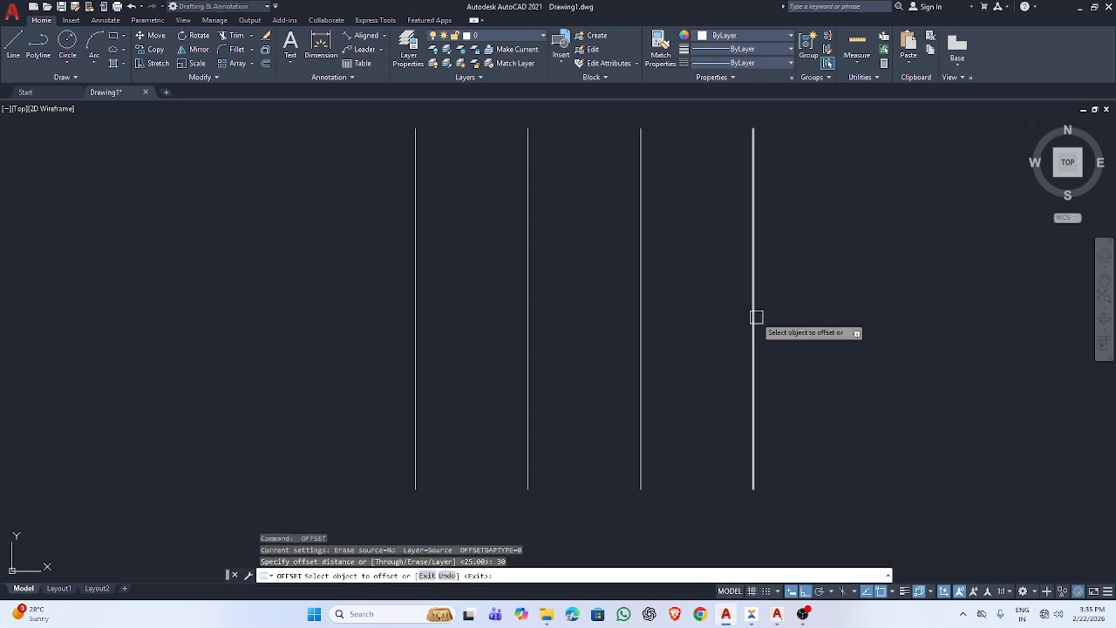
left_click(754, 317)
left_click(820, 302)
scroll(737, 457, "down", 2)
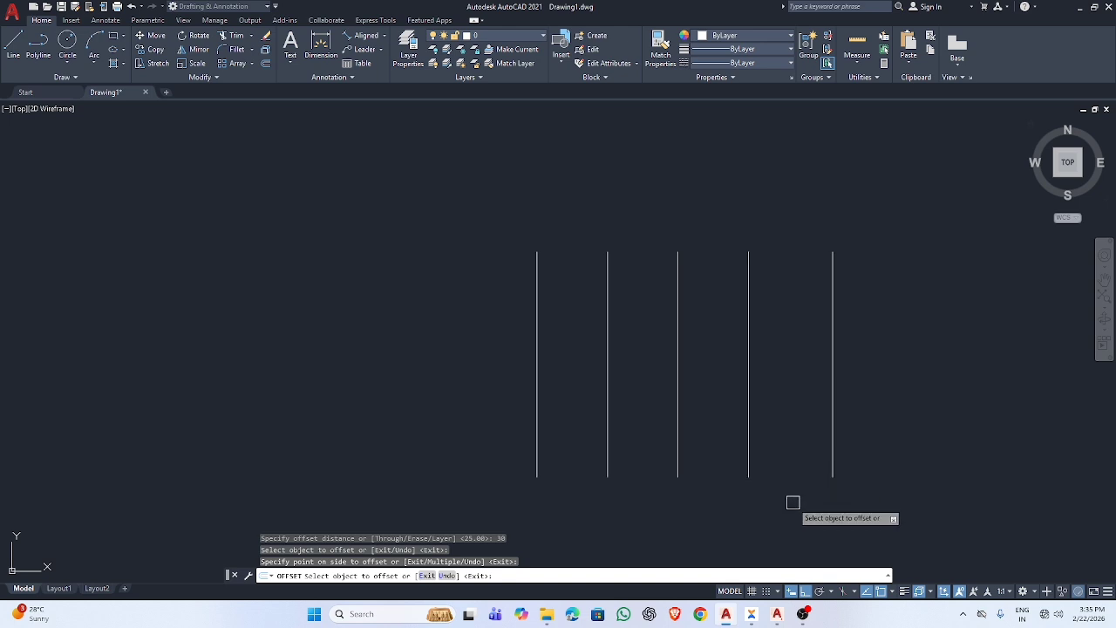
key("Escape")
Dimension the full length of the rightmost vertical line, placing the dimension to its right
type("dim")
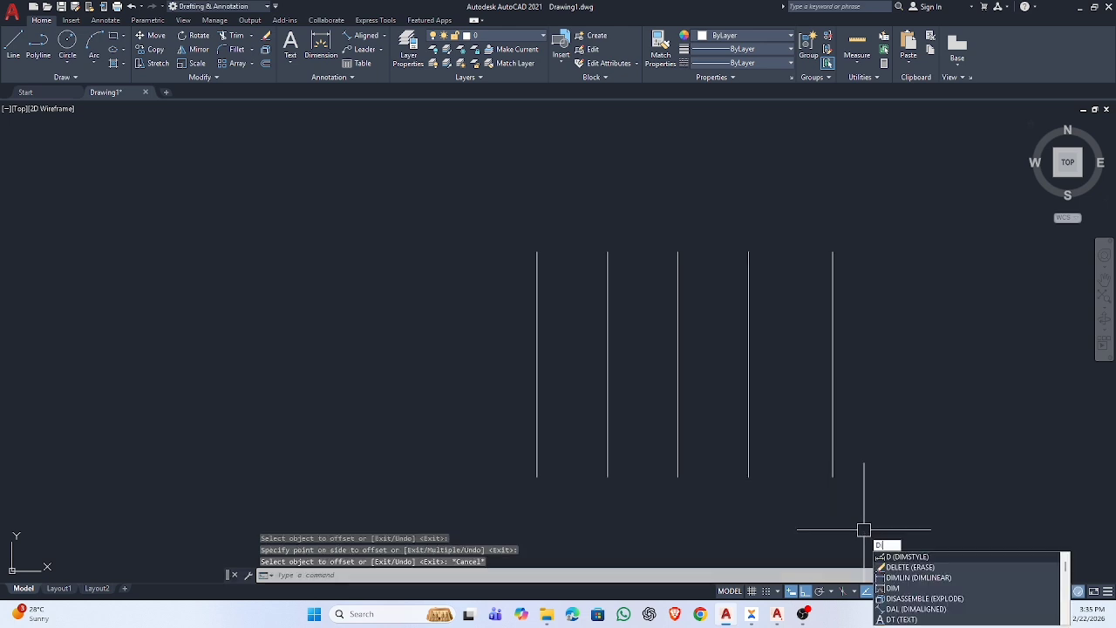
key("Return")
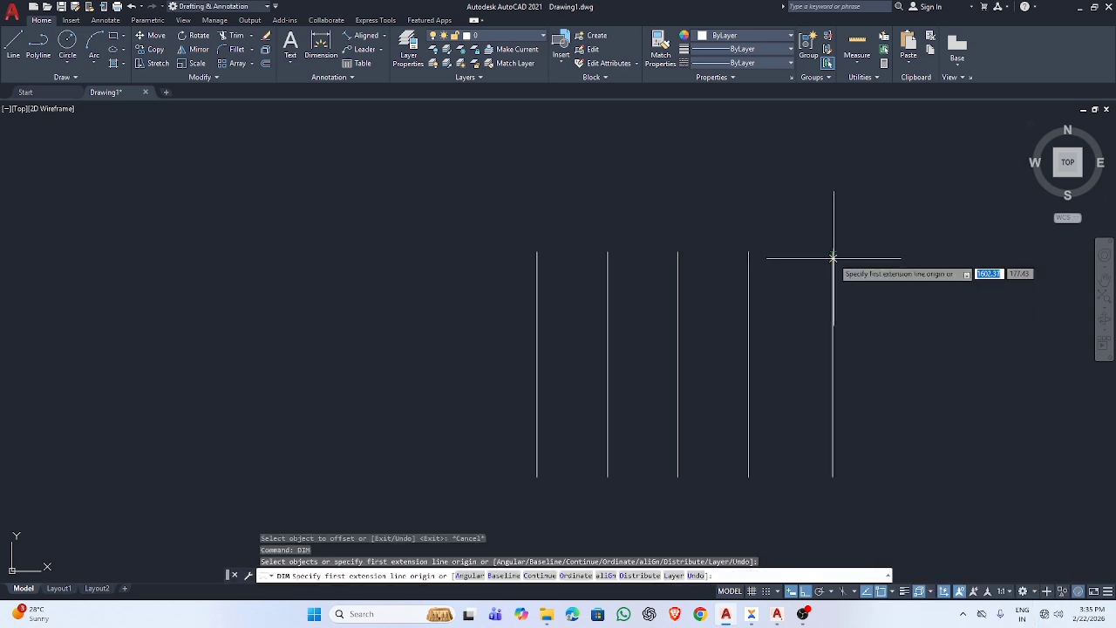
left_click(833, 253)
left_click(833, 476)
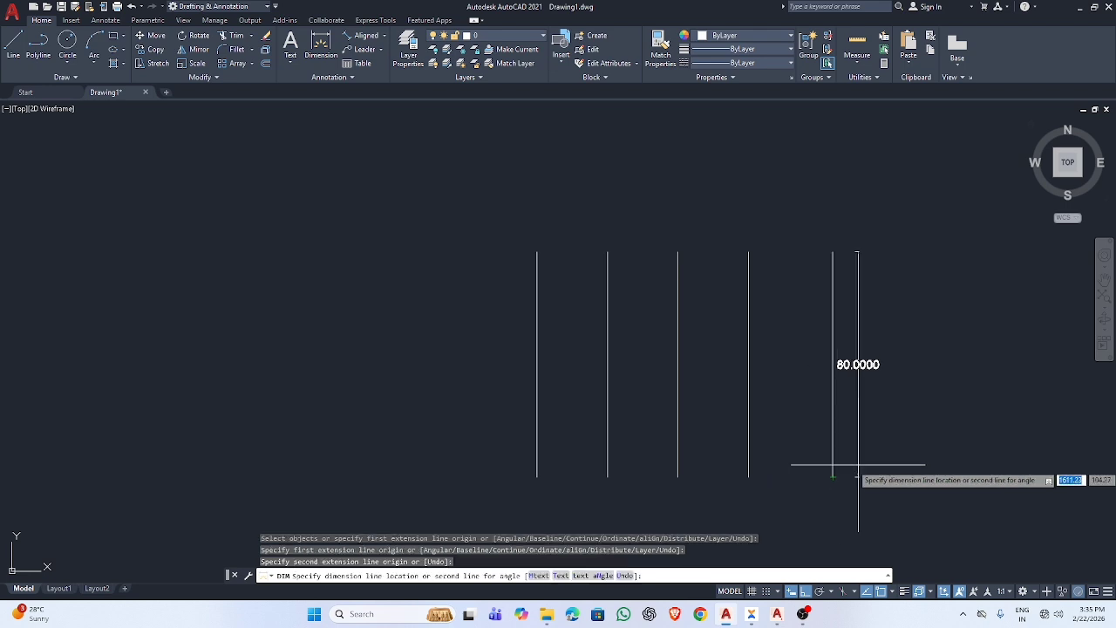
left_click(884, 463)
Dimension the four horizontal gaps between the vertical lines, placing the dimensions below the lines' lower ends
left_click(748, 477)
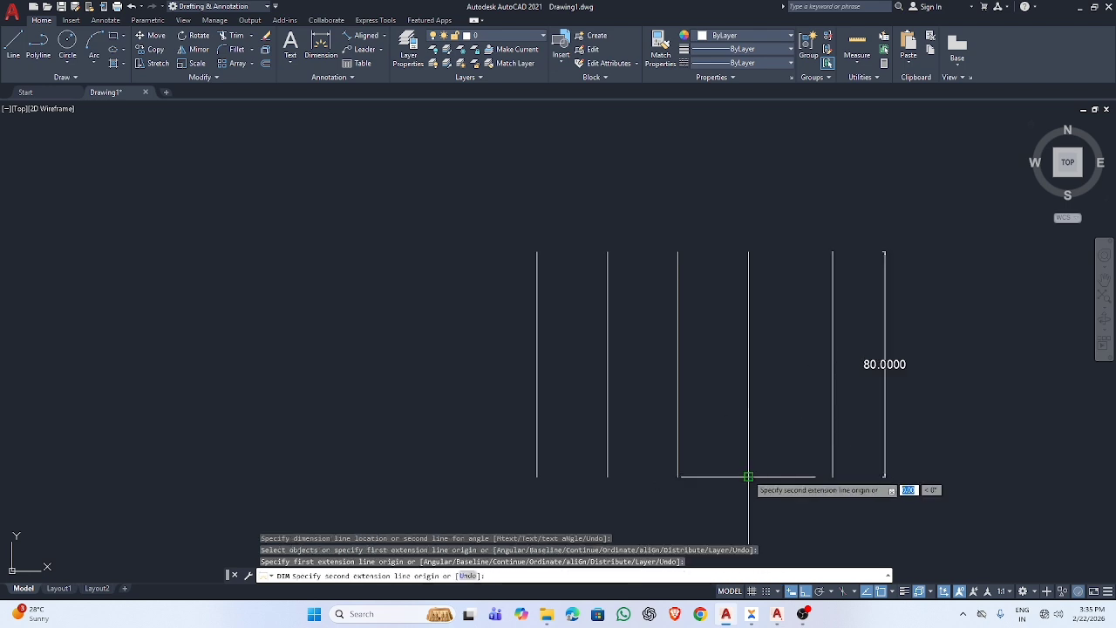
left_click(833, 477)
left_click(833, 503)
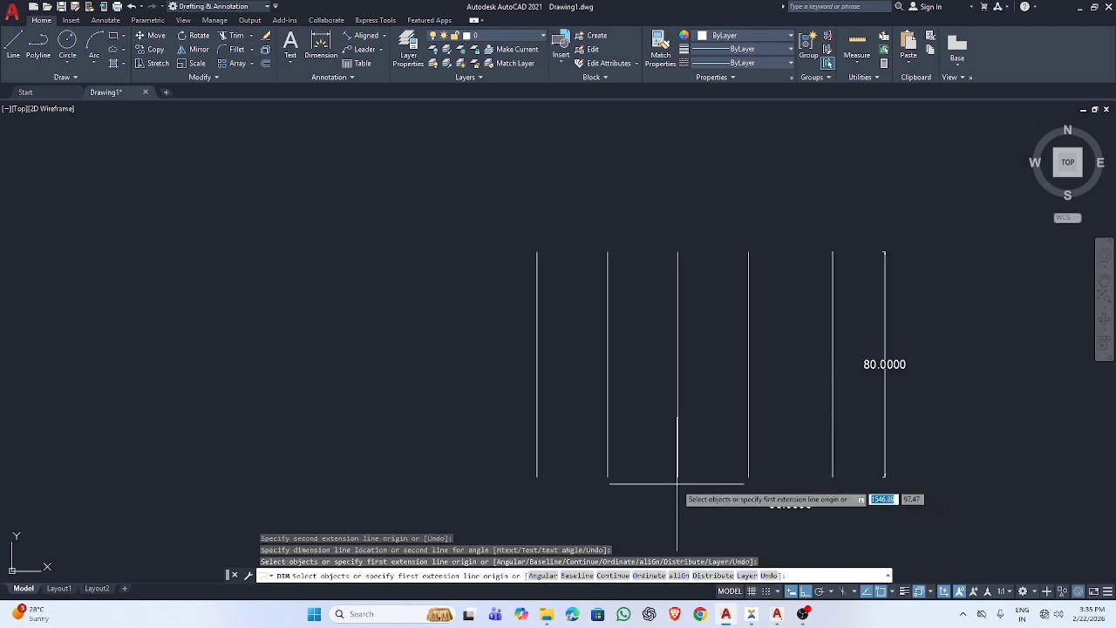
left_click(677, 477)
left_click(748, 477)
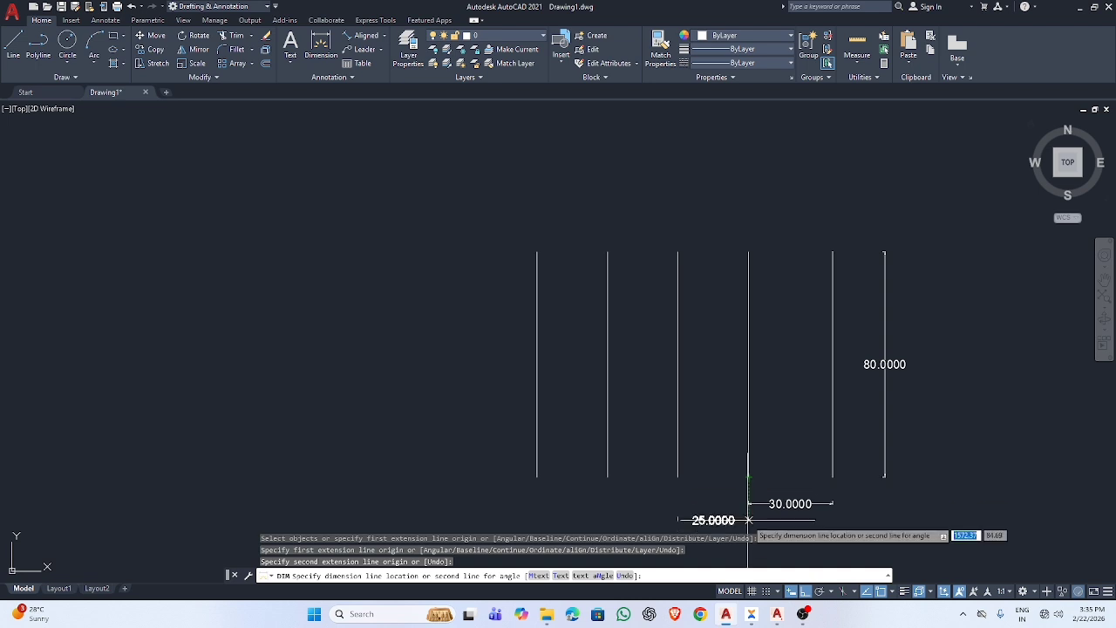
left_click(711, 520)
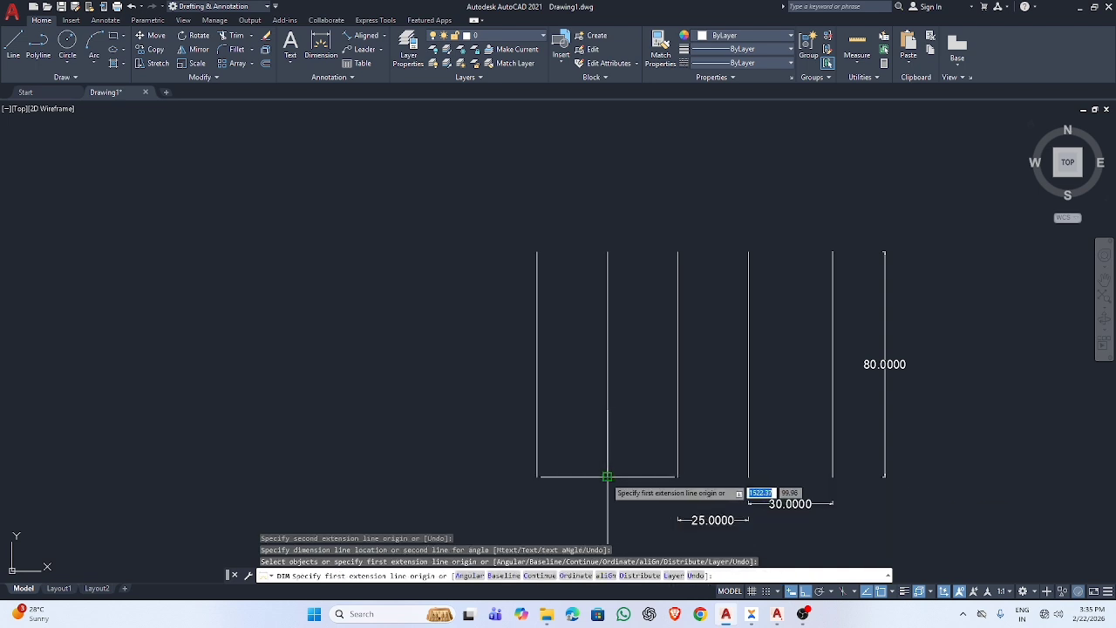
left_click(607, 477)
left_click(678, 477)
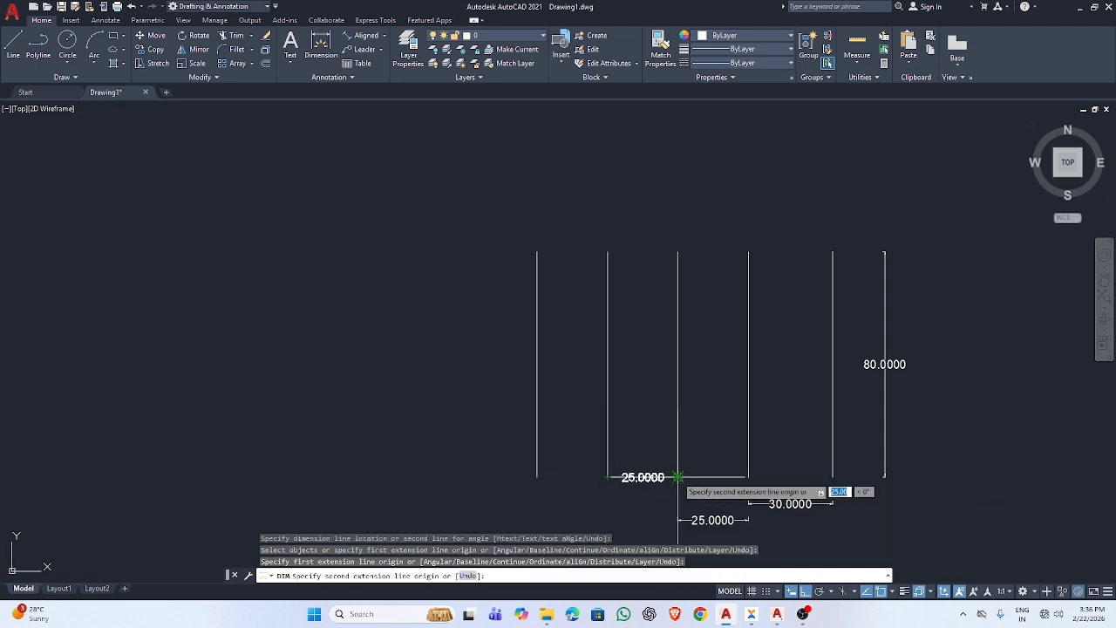
left_click(673, 520)
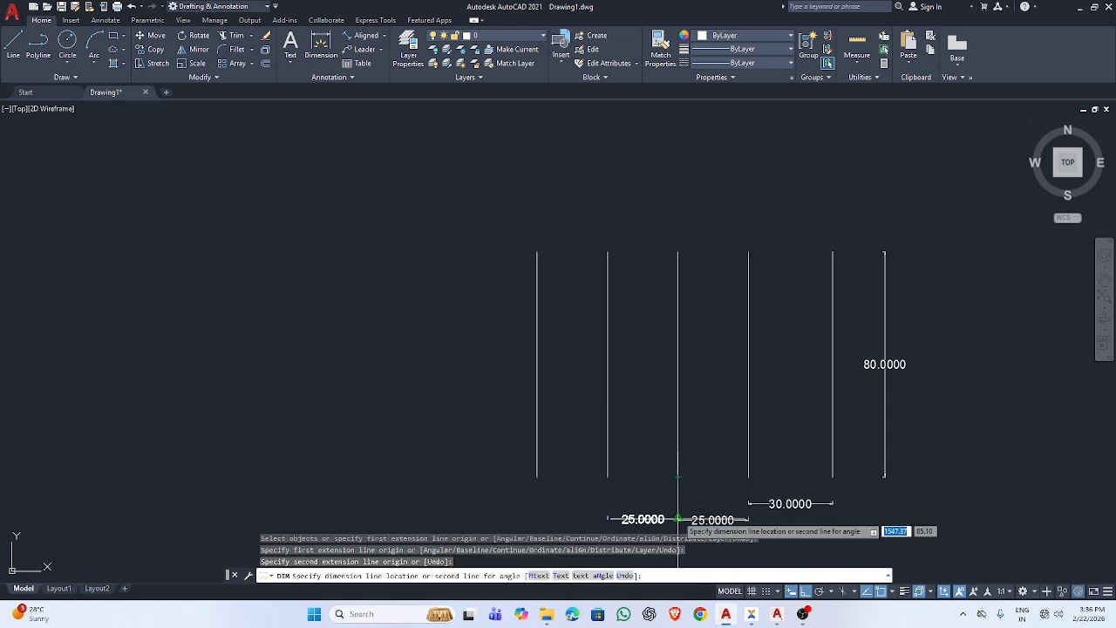
left_click(537, 477)
left_click(608, 477)
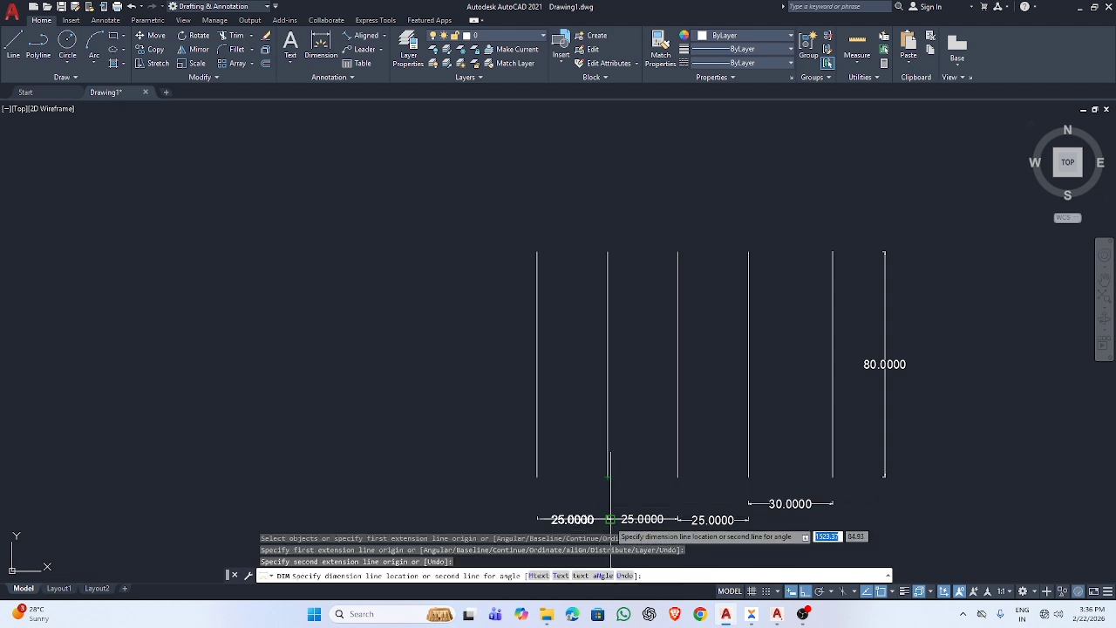
left_click(603, 518)
Draw a horizontal line 300 units long in the empty area below the dimensioned vertical lines
scroll(817, 425, "down", 2)
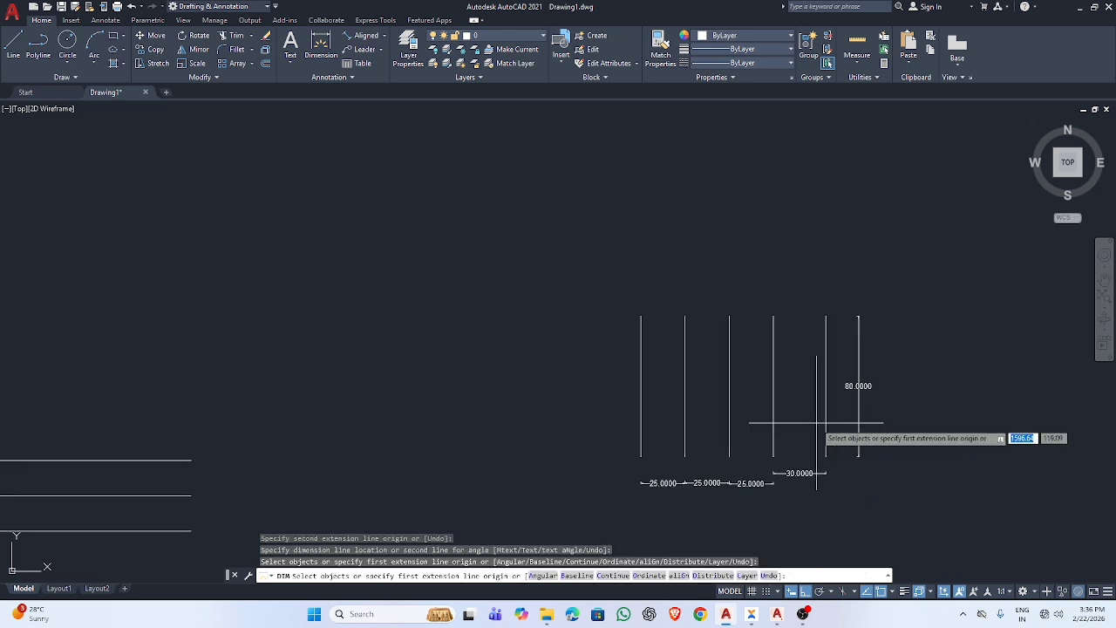
scroll(816, 424, "down", 4)
mouse_move(648, 473)
middle_mouse_down()
mouse_move(439, 335)
mouse_move(293, 297)
middle_mouse_up()
scroll(436, 415, "up", 2)
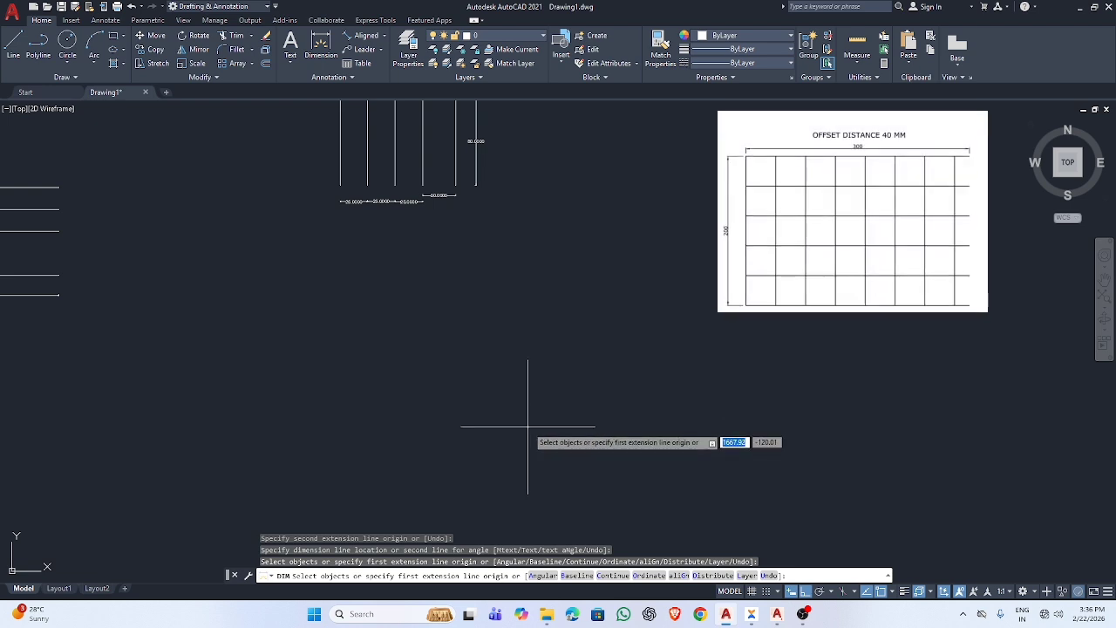
left_click(250, 338)
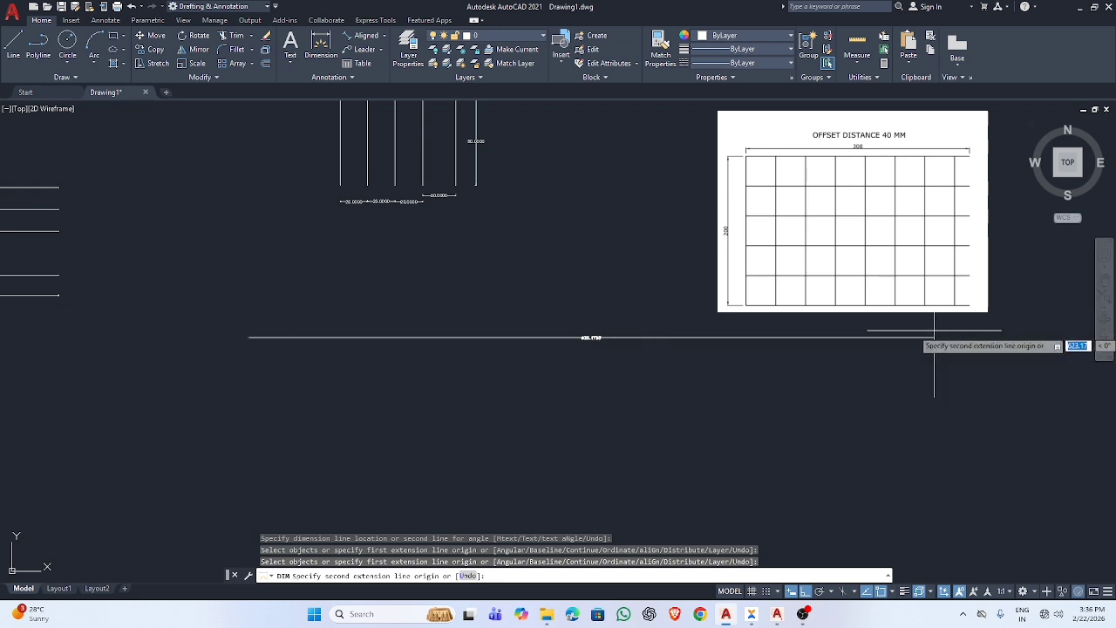
key("Escape")
type("l")
key("Return")
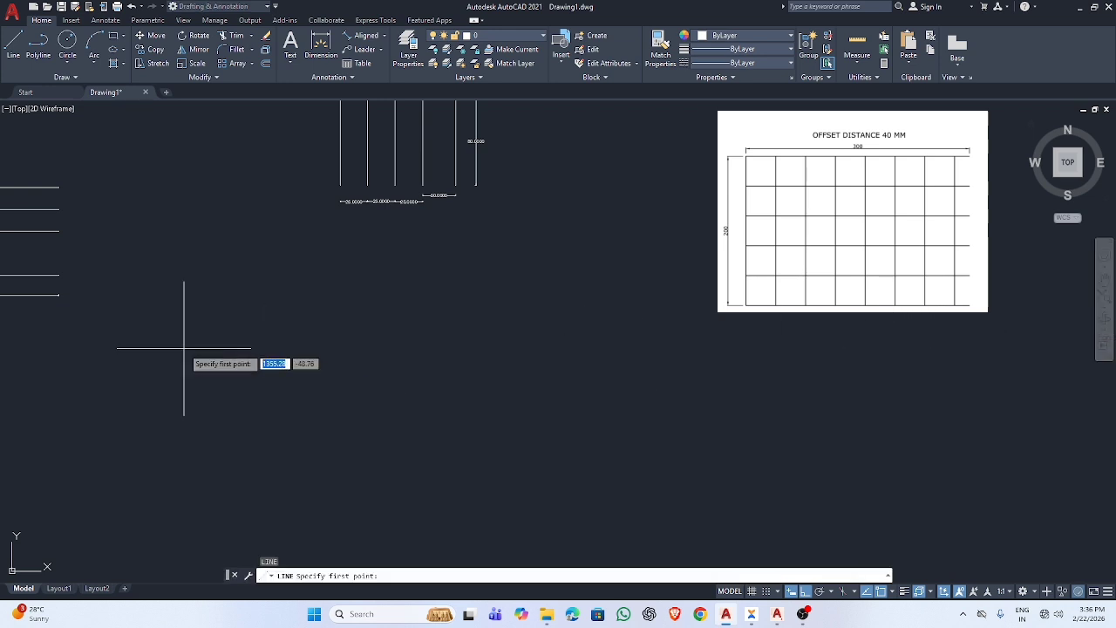
left_click(217, 316)
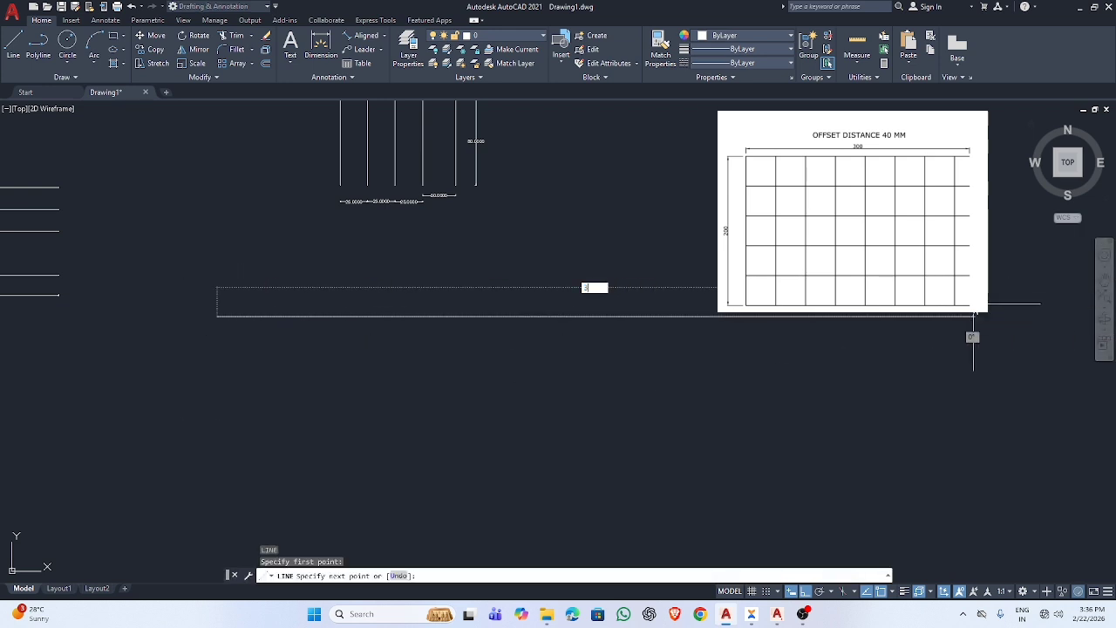
type("300")
key("Return")
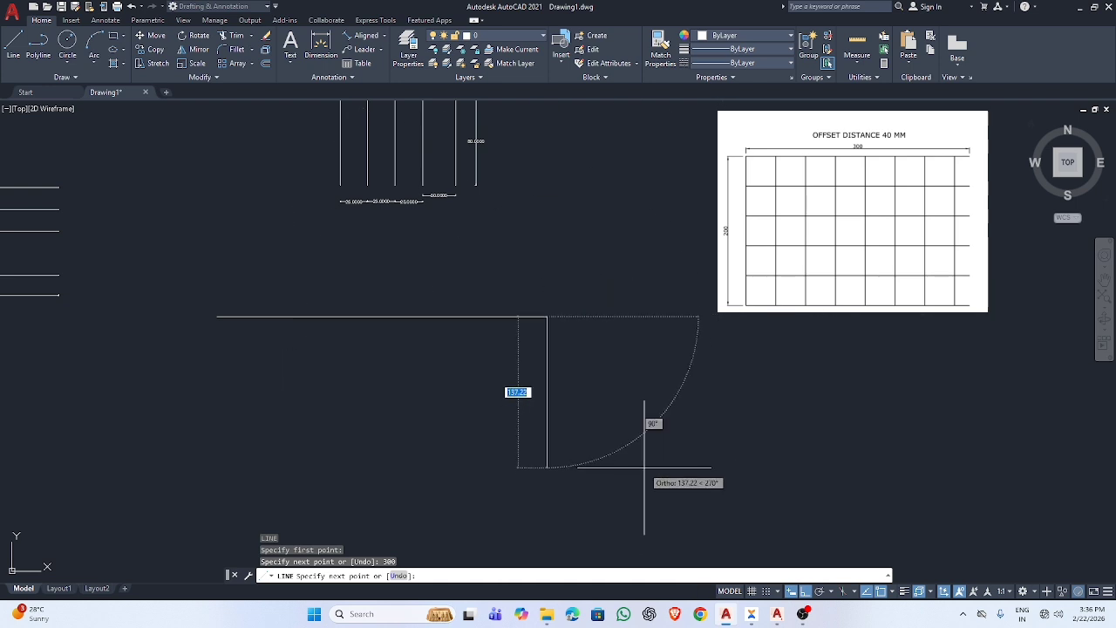
key("Escape")
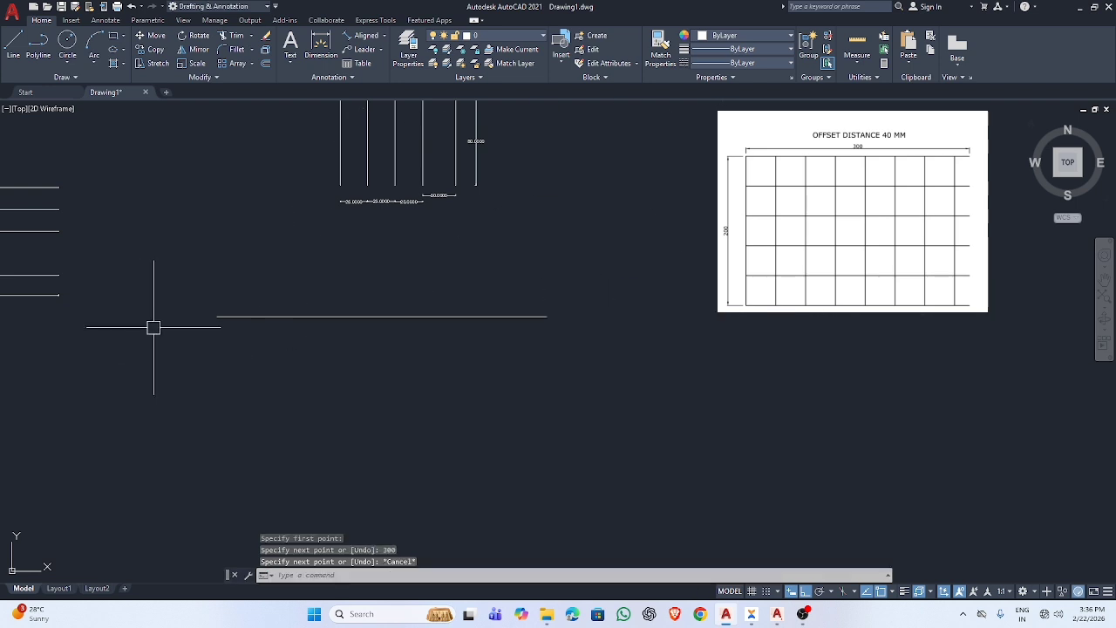
Draw connected lines from the left end of the 300-unit line, 200 units downward and 300 units to the right
key("Return")
left_click(218, 317)
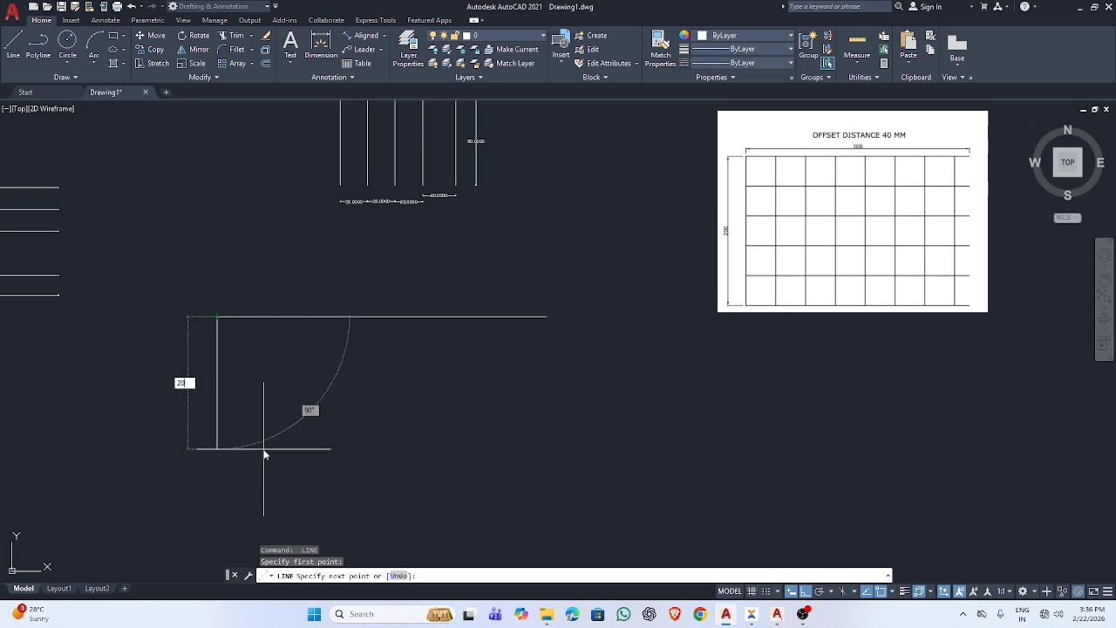
key("Return")
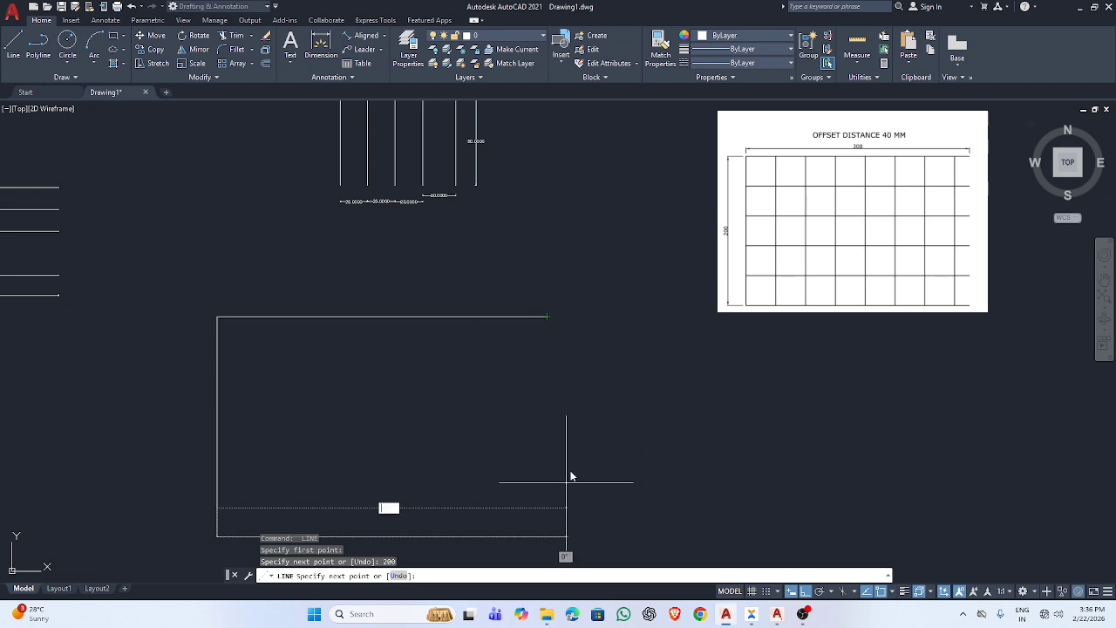
key("Return")
key("Escape")
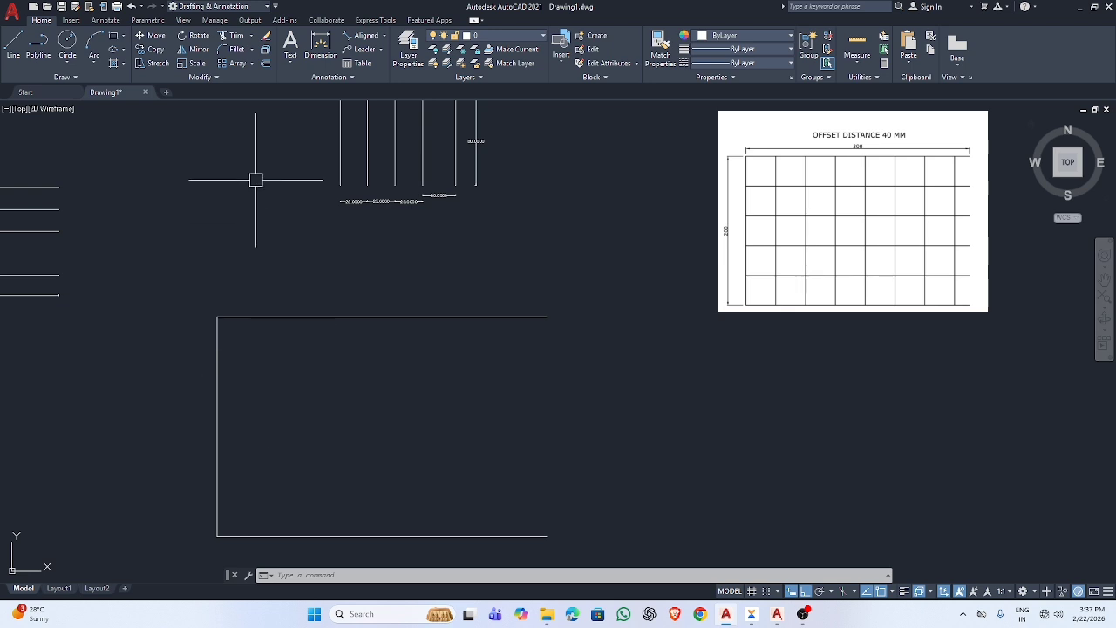
Offset the left vertical line to the right at 30-unit spacing until four new lines are added
middle_click_drag(297, 241, 640, 269)
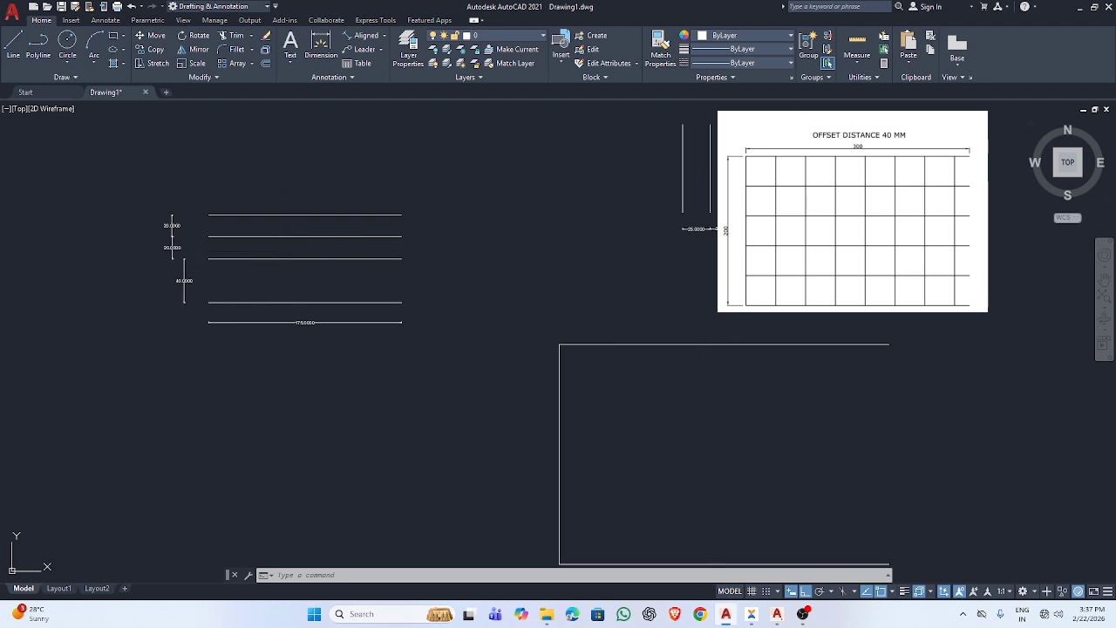
scroll(842, 194, "up", 2)
middle_click_drag(842, 194, 679, 97)
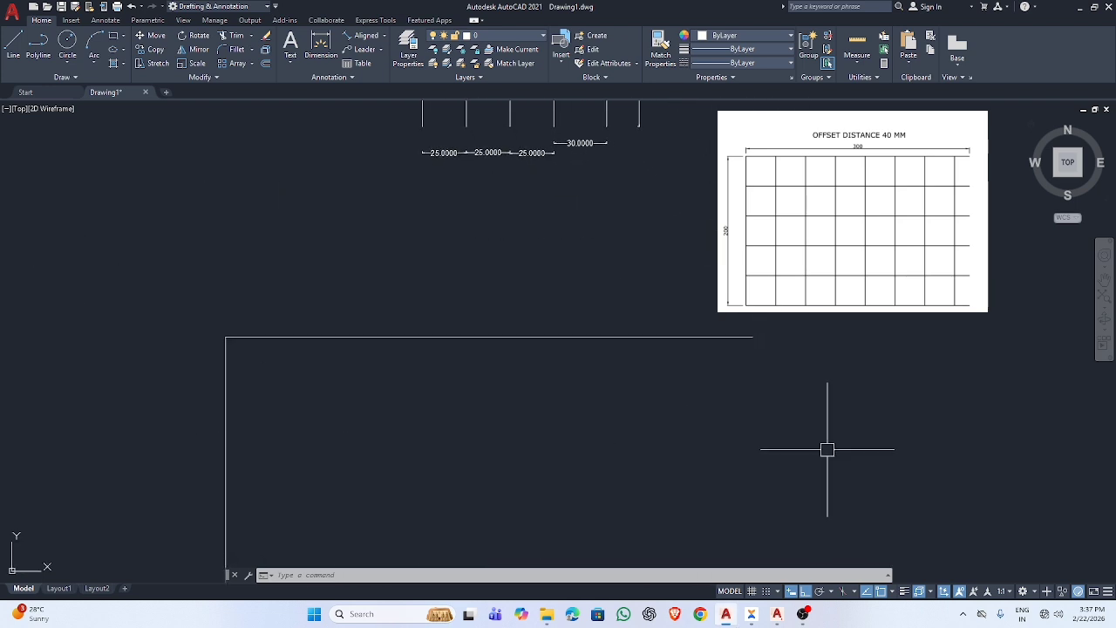
scroll(579, 404, "down", 4)
middle_click_drag(486, 546, 485, 438)
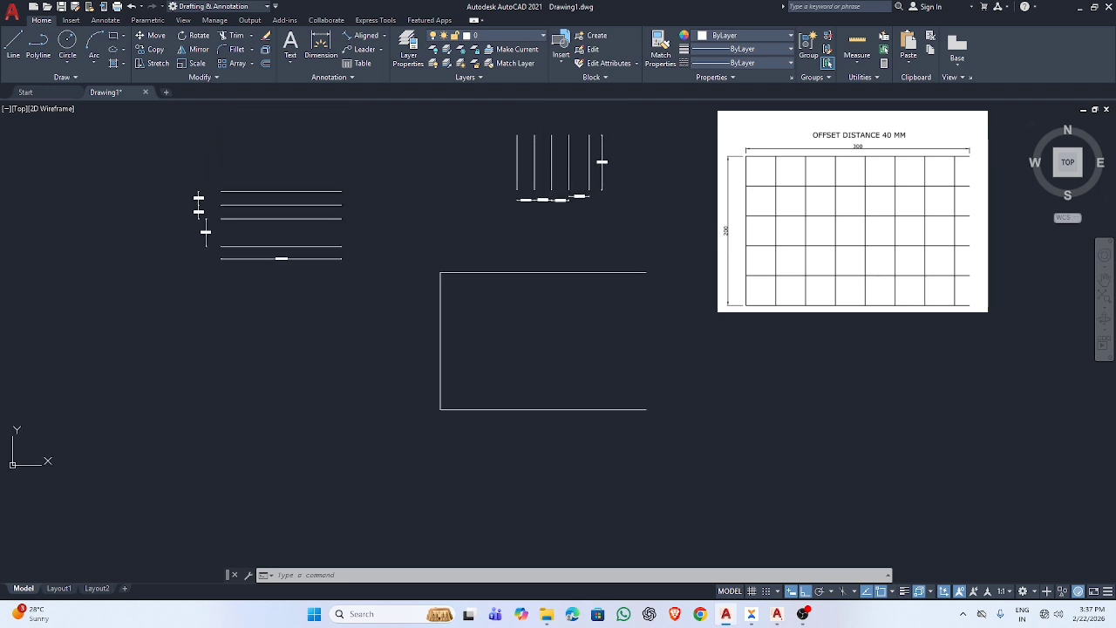
scroll(457, 332, "up", 4)
key("Return")
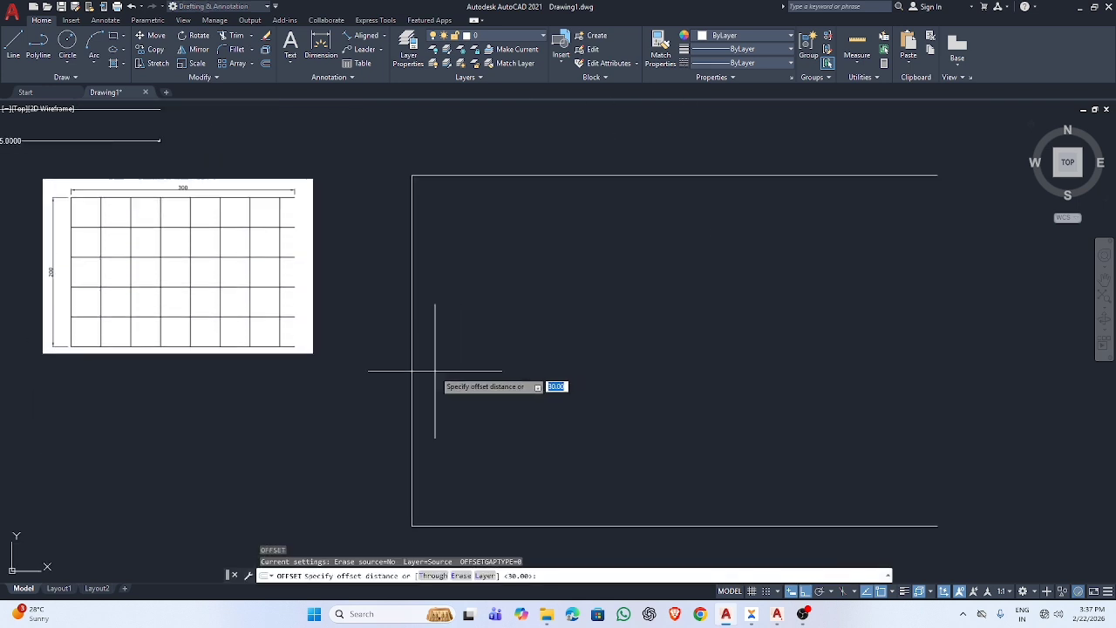
type("30")
key("Return")
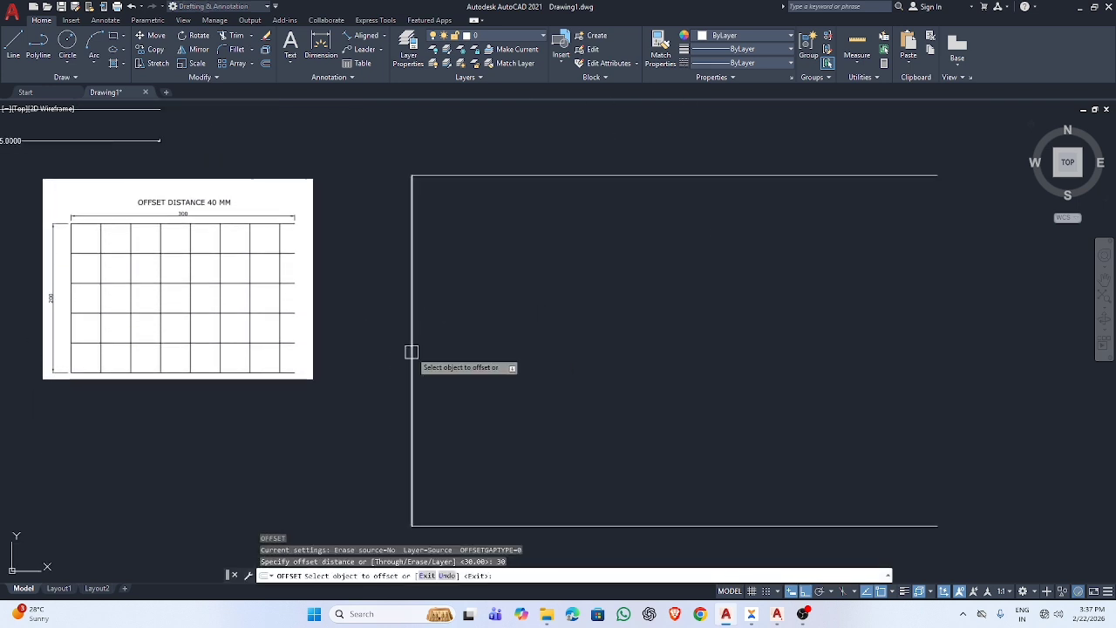
left_click(412, 327)
left_click(463, 329)
left_click(463, 329)
left_click(497, 324)
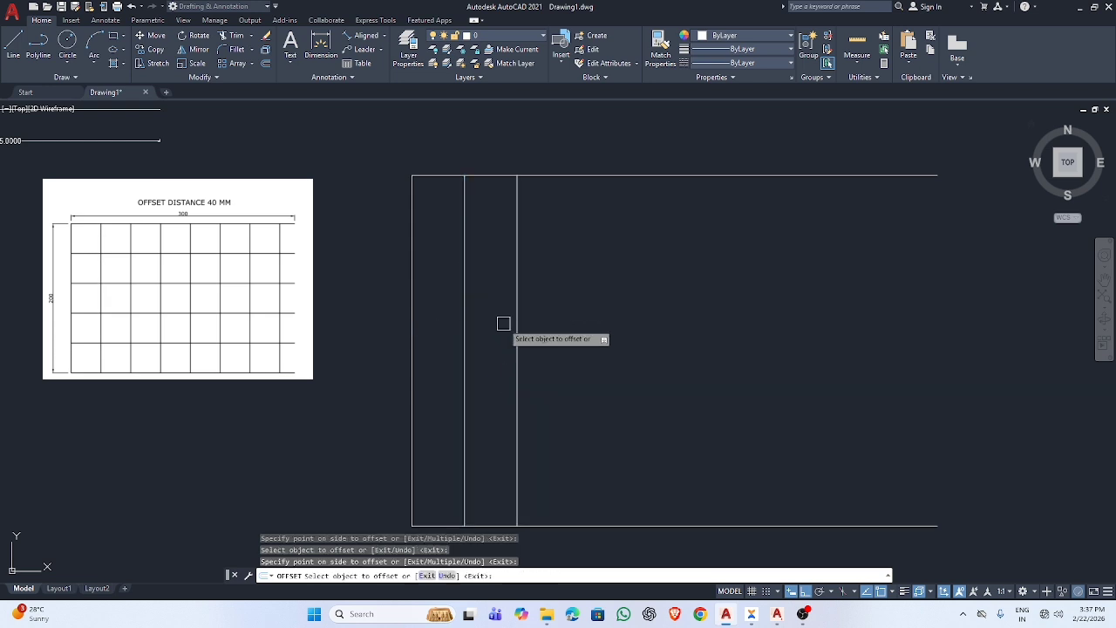
left_click(516, 311)
left_click(558, 314)
left_click(569, 302)
left_click(609, 303)
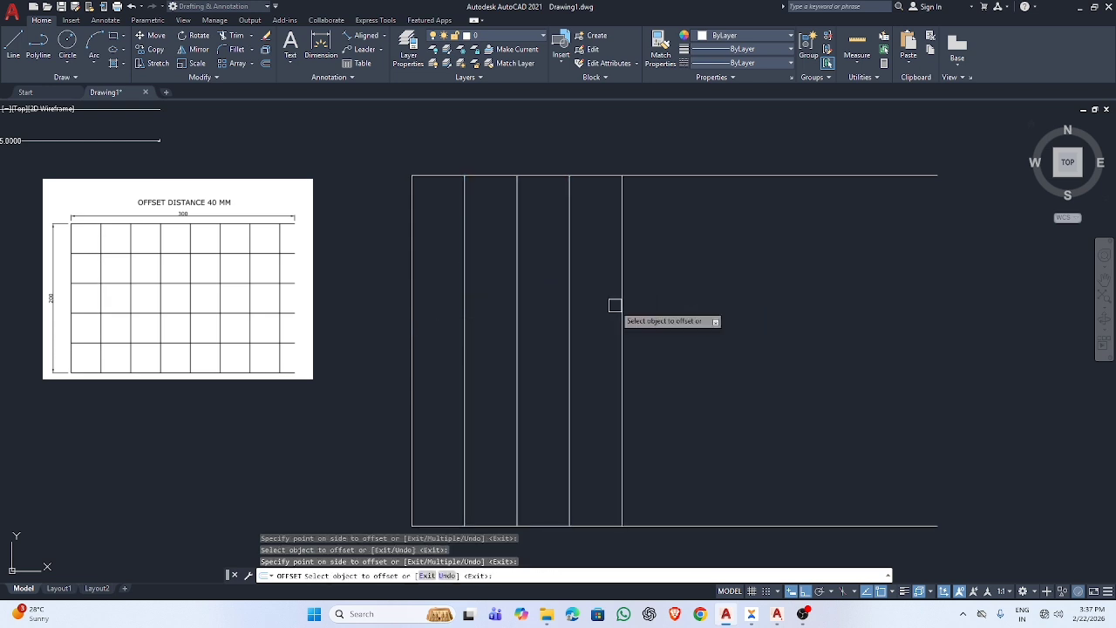
Continue the 30-unit offsets with six more vertical lines, up to the right ends of the horizontal lines
left_click(621, 304)
left_click(649, 293)
left_click(674, 311)
left_click(689, 314)
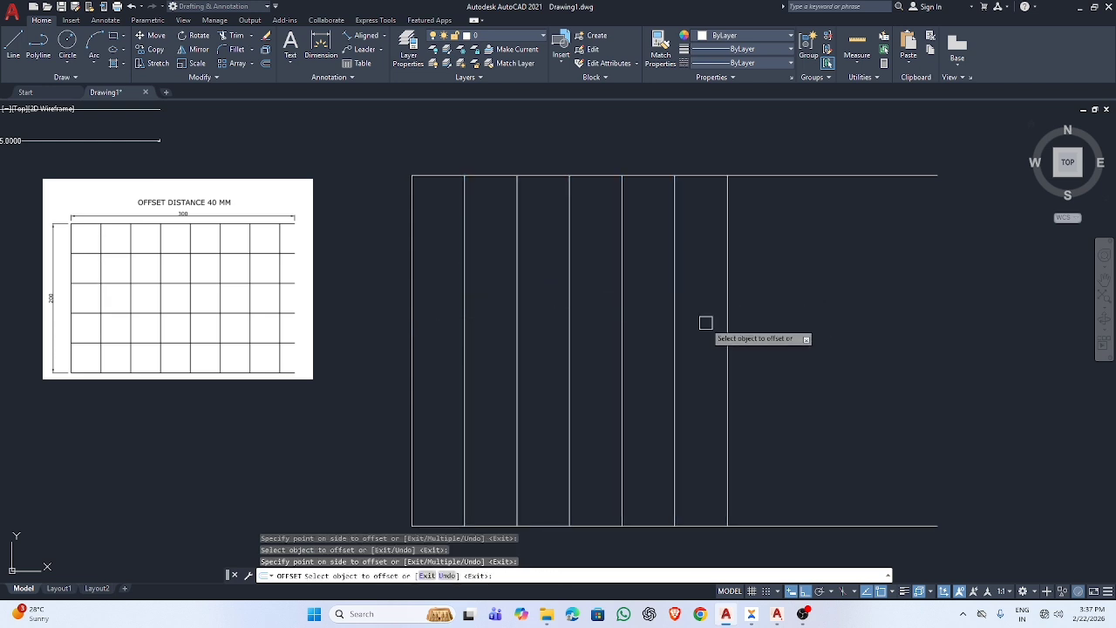
left_click(727, 309)
left_click(760, 306)
left_click(781, 305)
left_click(819, 300)
left_click(833, 300)
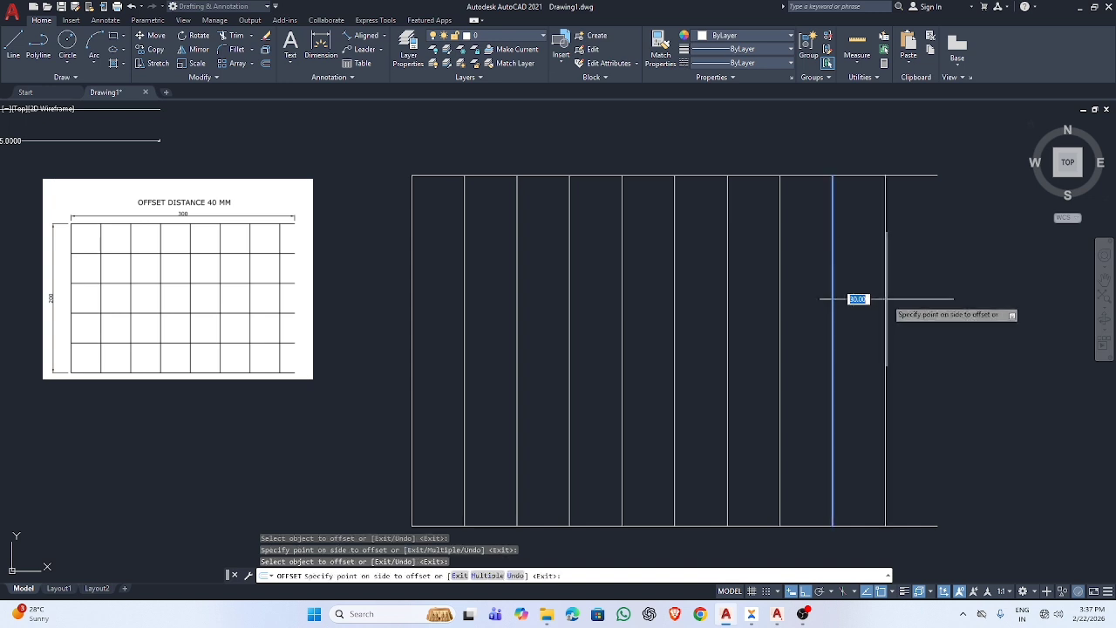
left_click(872, 305)
left_click(885, 305)
left_click(913, 293)
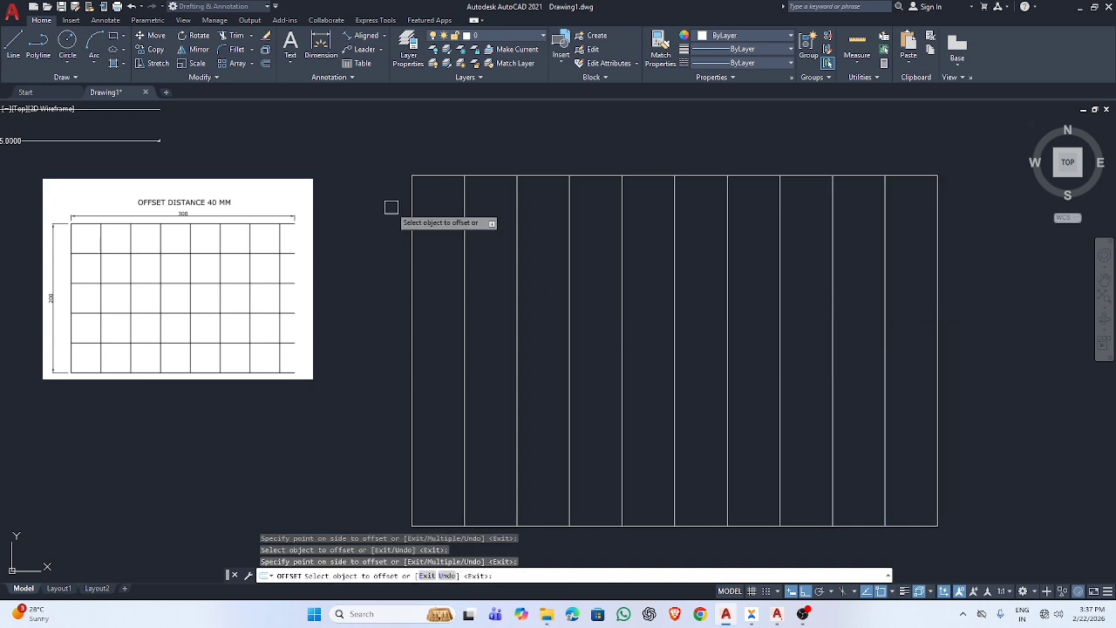
key("Escape")
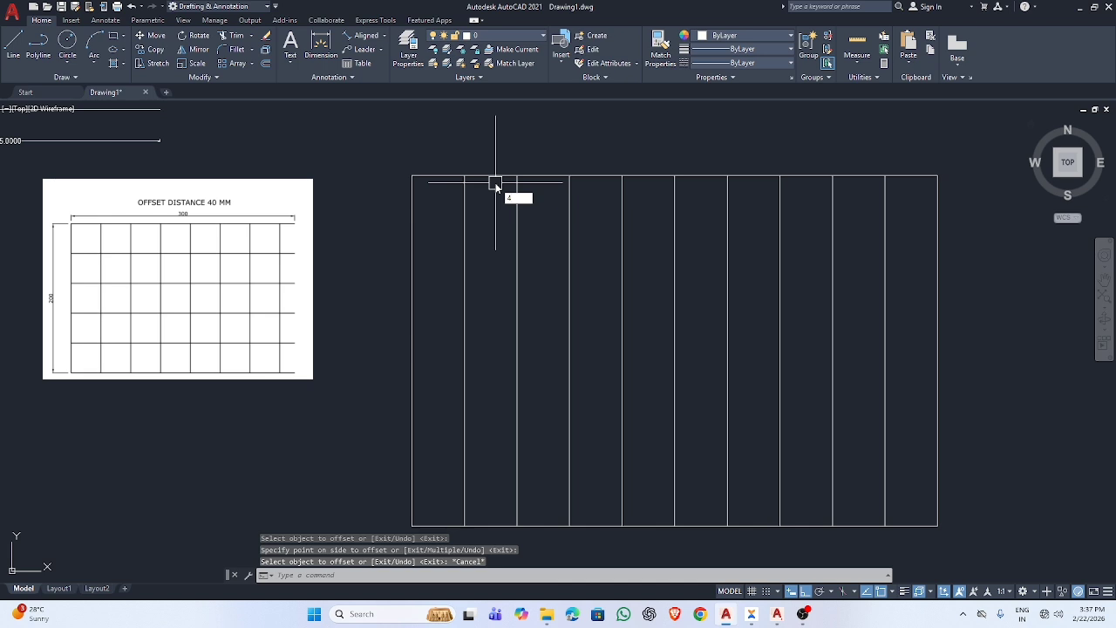
Offset the upper horizontal line downward at 40-unit spacing to add four lines between the upper and lower edges
key("Return")
type("4")
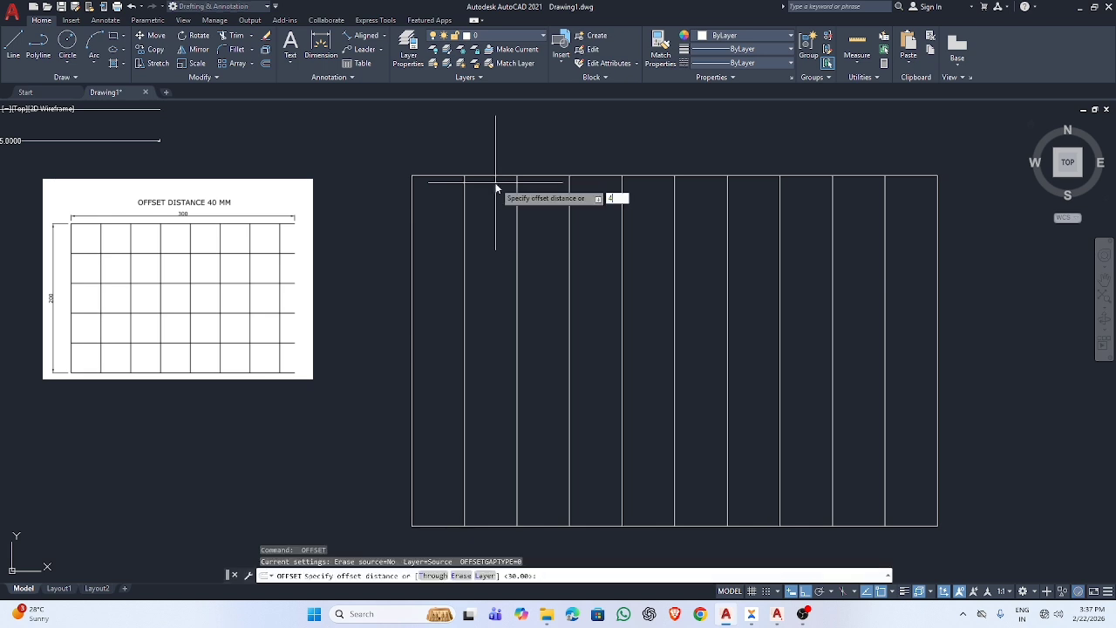
type("0")
key("Return")
left_click(494, 177)
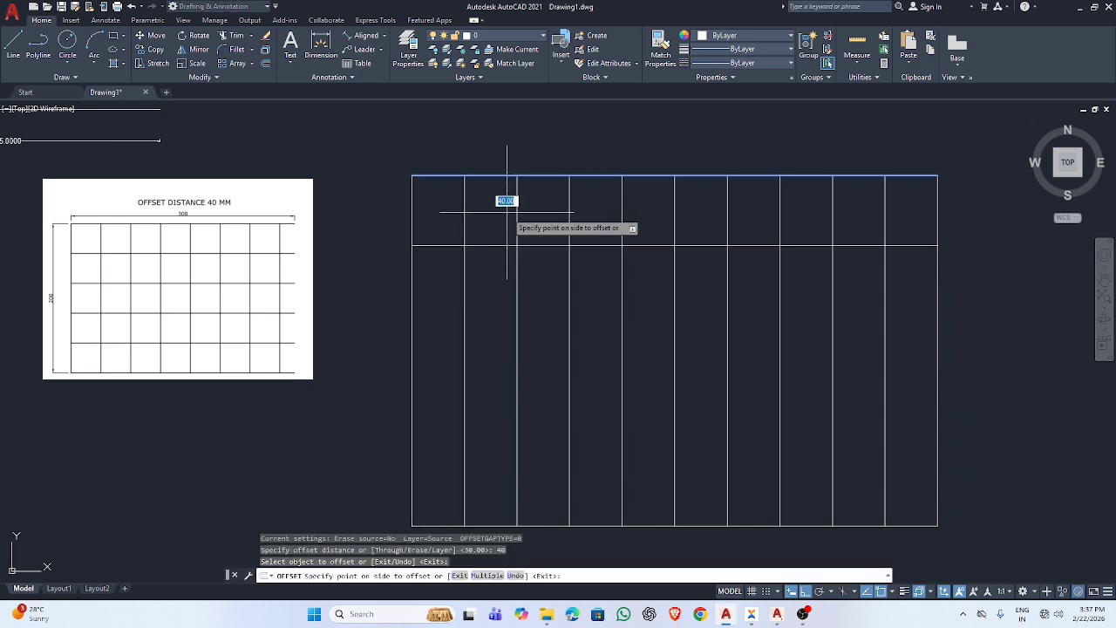
left_click(508, 254)
left_click(494, 245)
left_click(497, 281)
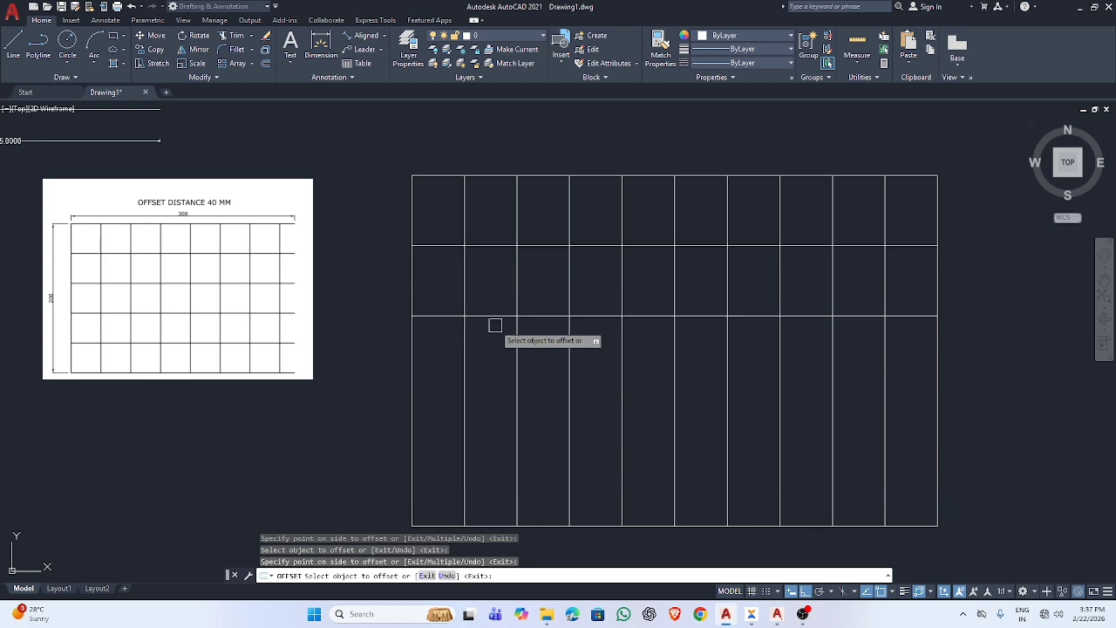
left_click(496, 316)
left_click(521, 376)
left_click(495, 387)
left_click(486, 441)
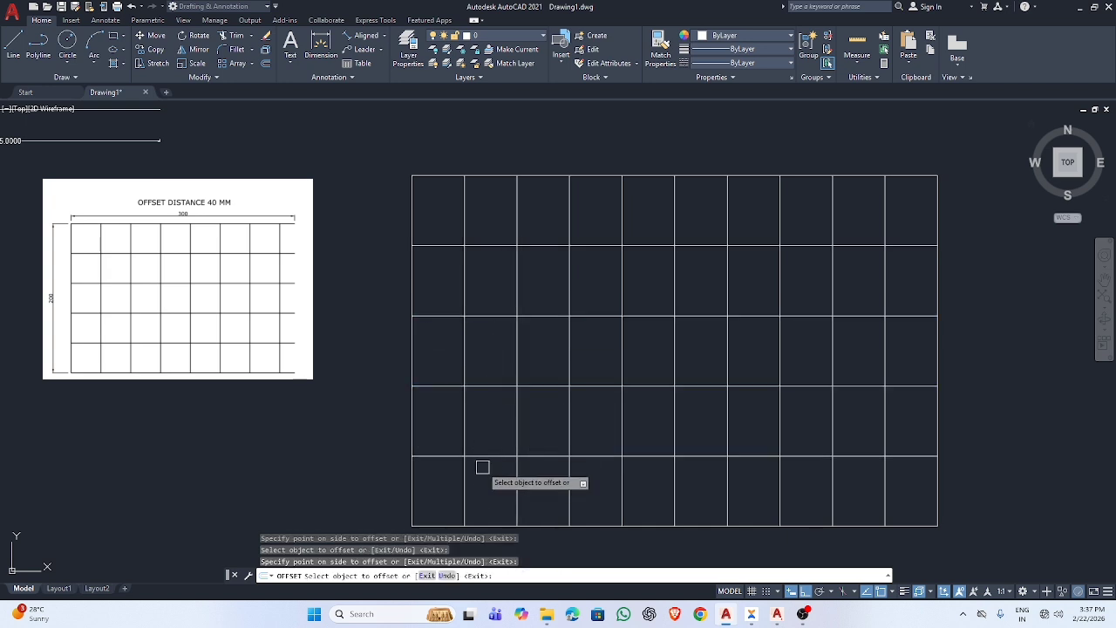
scroll(663, 466, "down", 4)
scroll(656, 470, "up", 2)
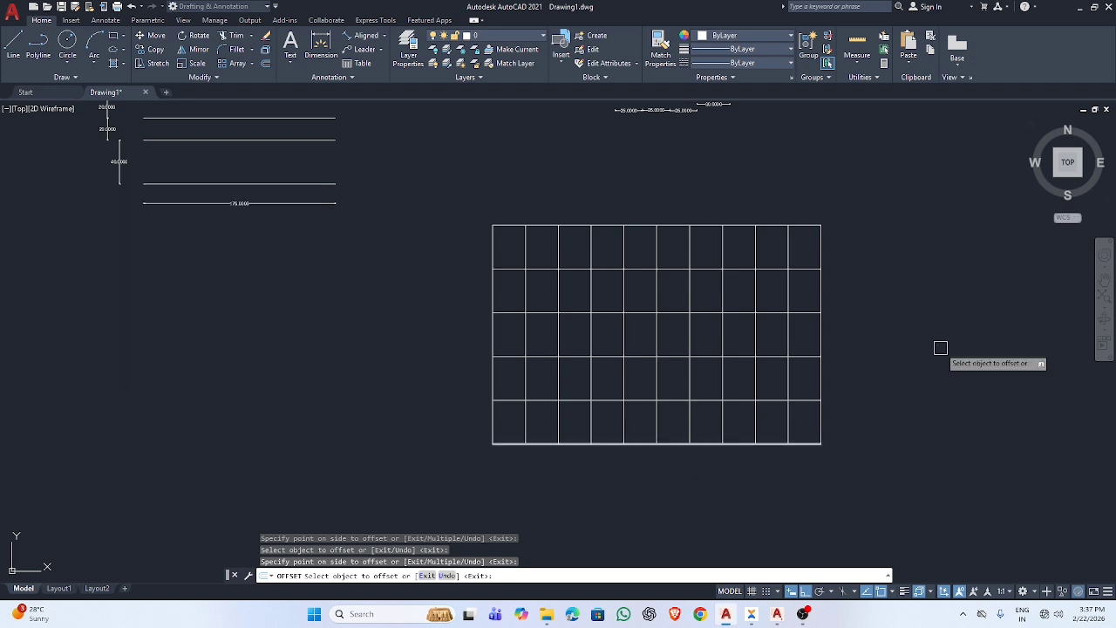
middle_click_drag(969, 342, 204, 441)
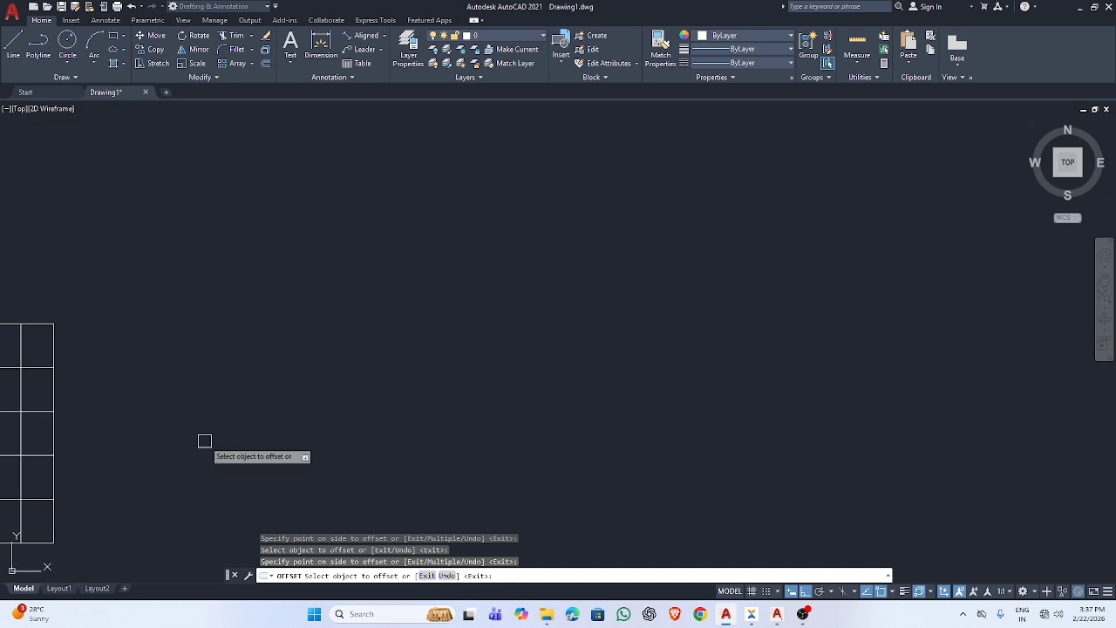
key("Escape")
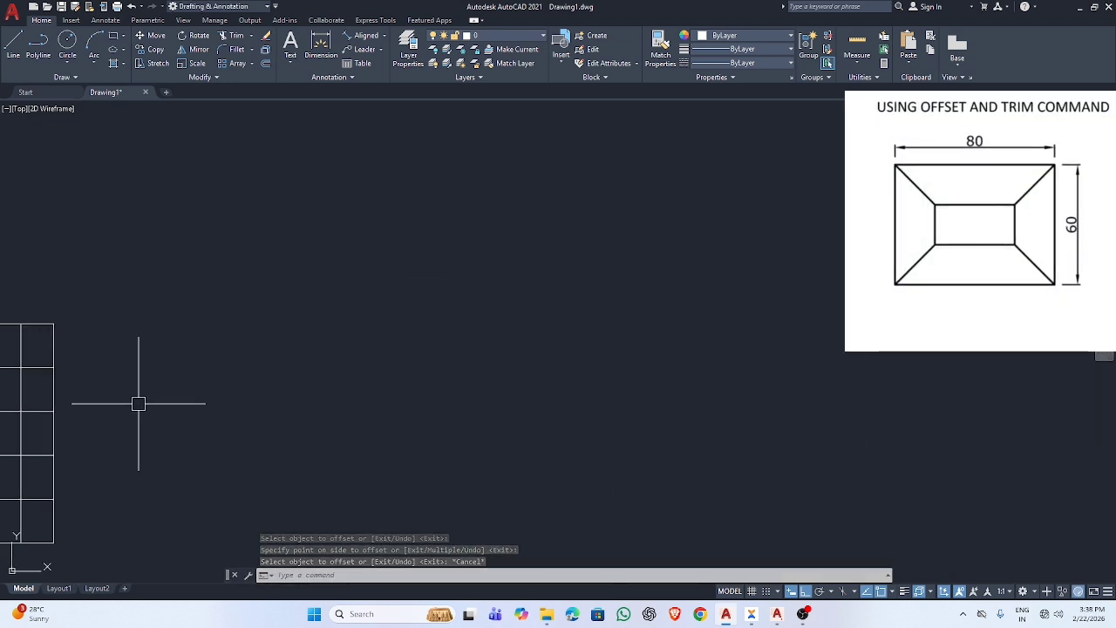
type("80")
key("Return")
key("Escape")
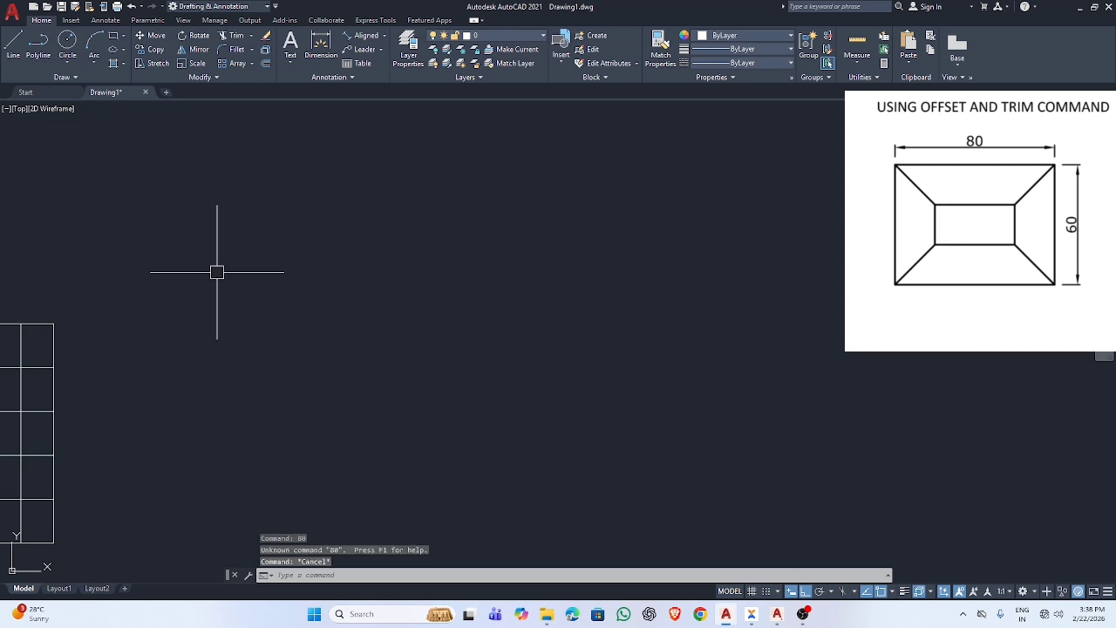
Draw an 80 by 60 rectangle from four connected lines in the empty area to the right of the grid
type("l")
key("Return")
left_click(185, 275)
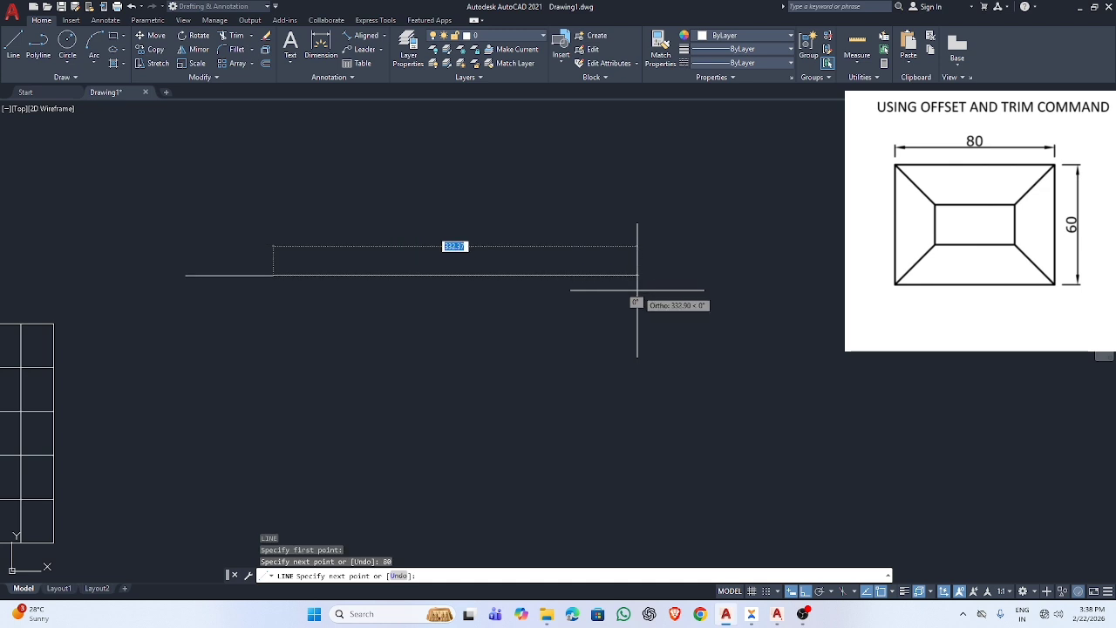
key("Return")
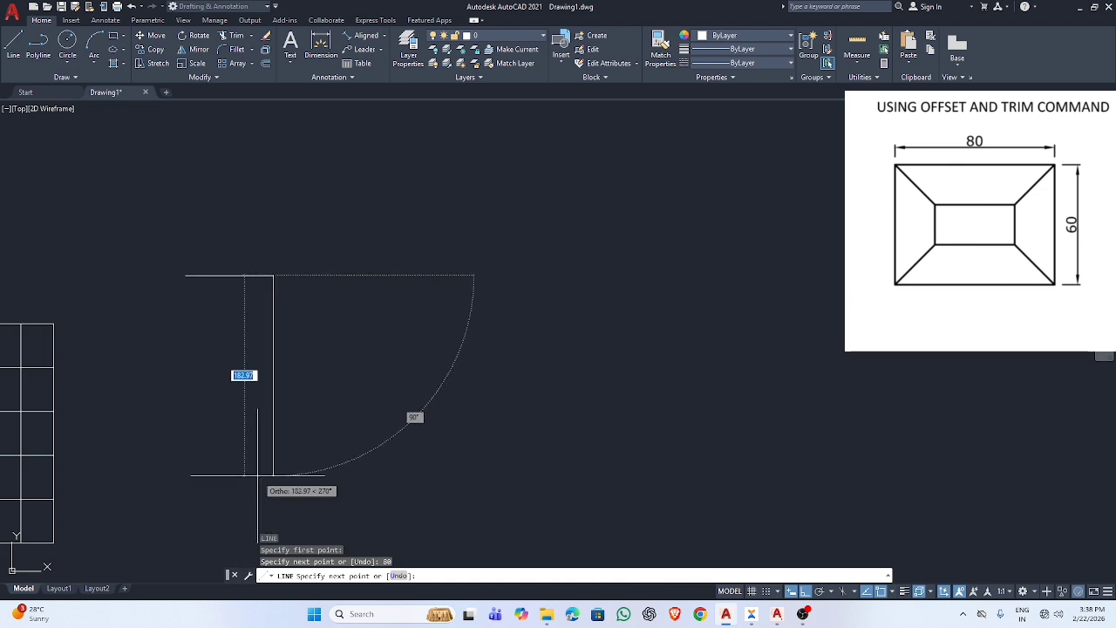
type("60")
key("Return")
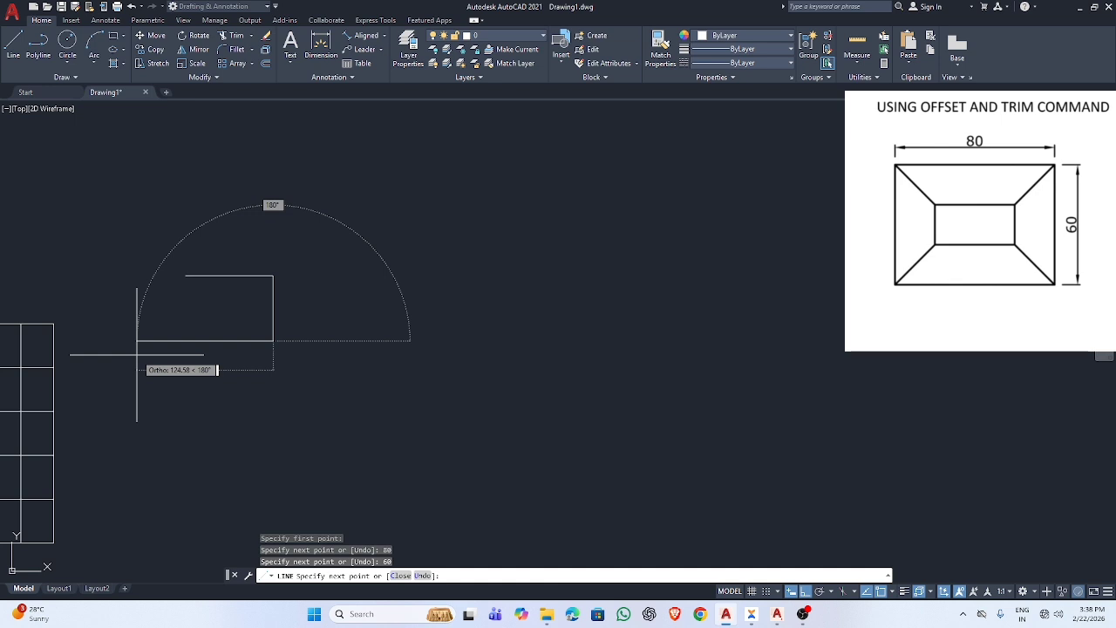
key("Return")
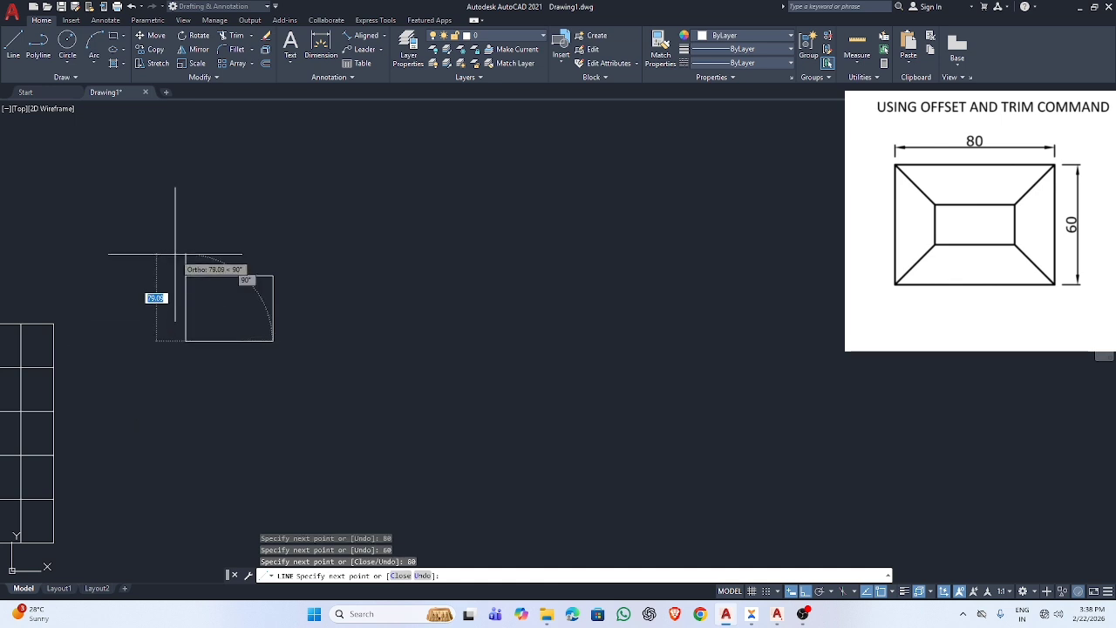
type("60")
key("Return")
key("Escape")
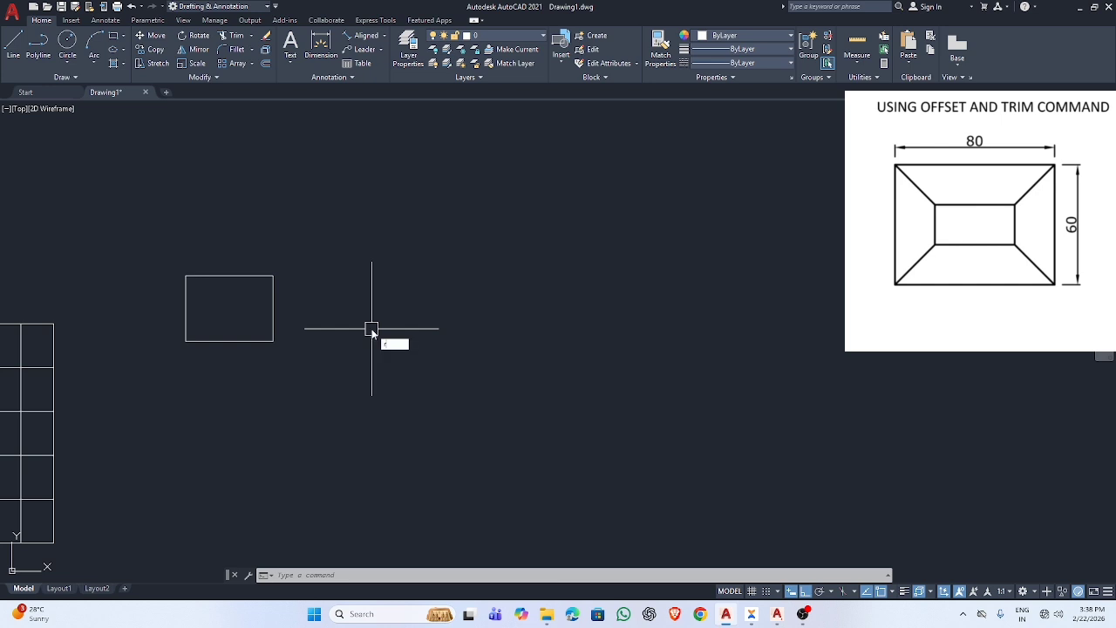
Draw an 80 by 60 rectangle with the Rectangle command to the right of the line-drawn one
key("Return")
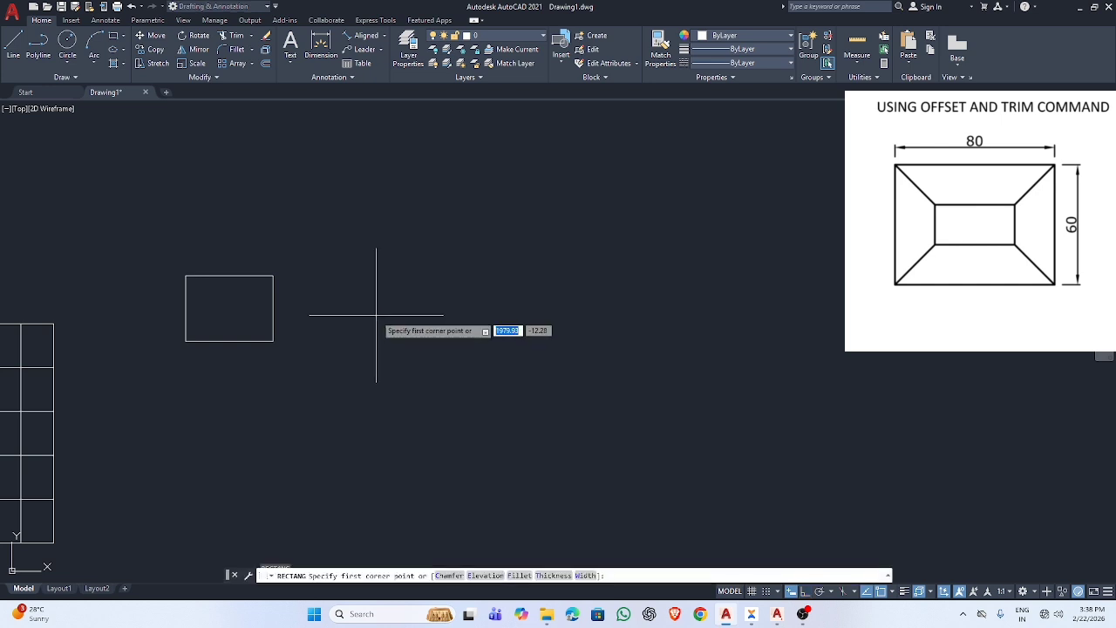
left_click(350, 275)
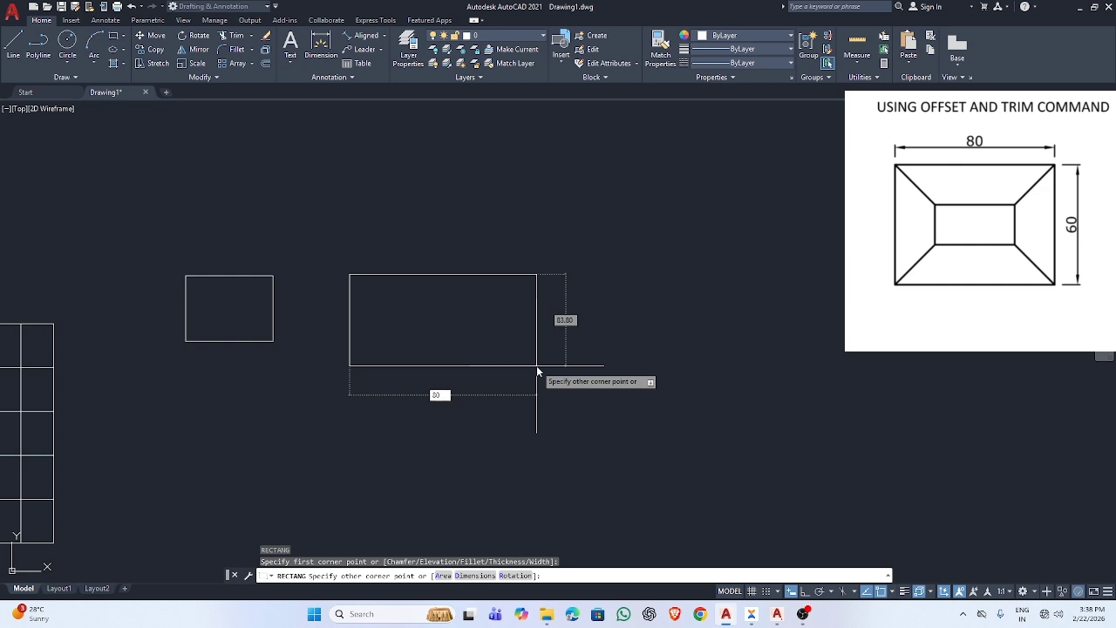
key("Tab")
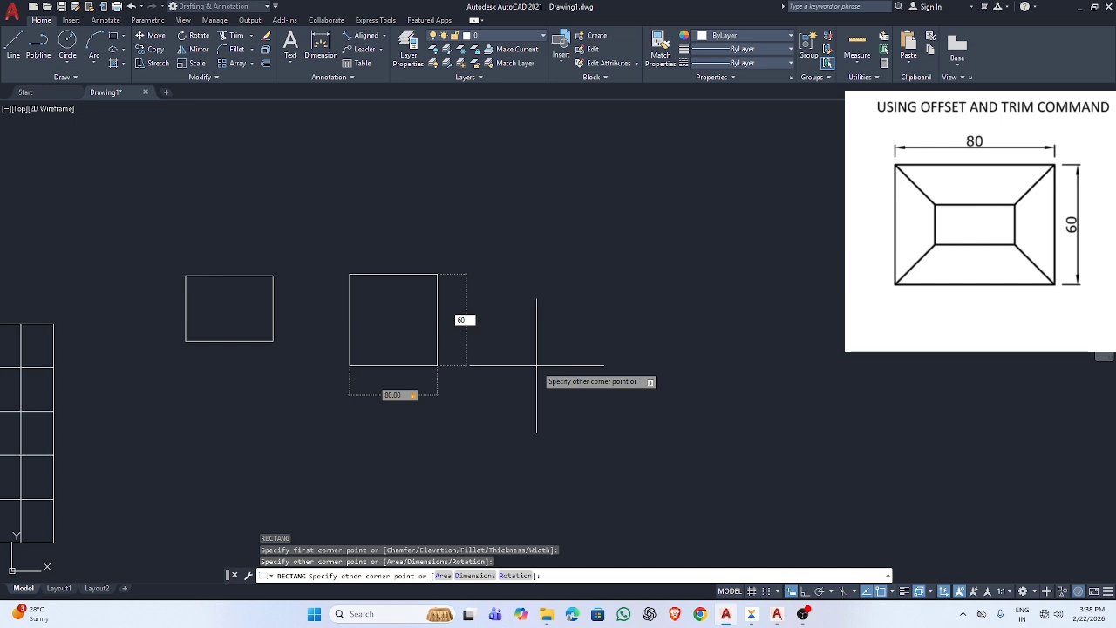
type("60")
key("Return")
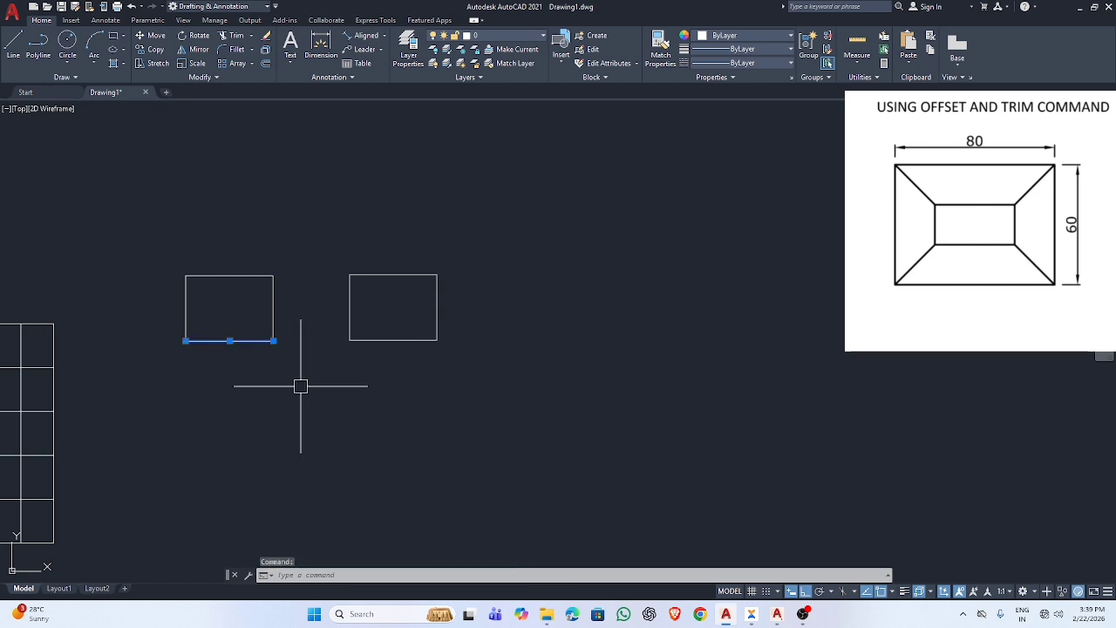
Select the second rectangle by its lower edge to compare its object structure with the rectangle made from separate lines
key("Escape")
left_click(392, 340)
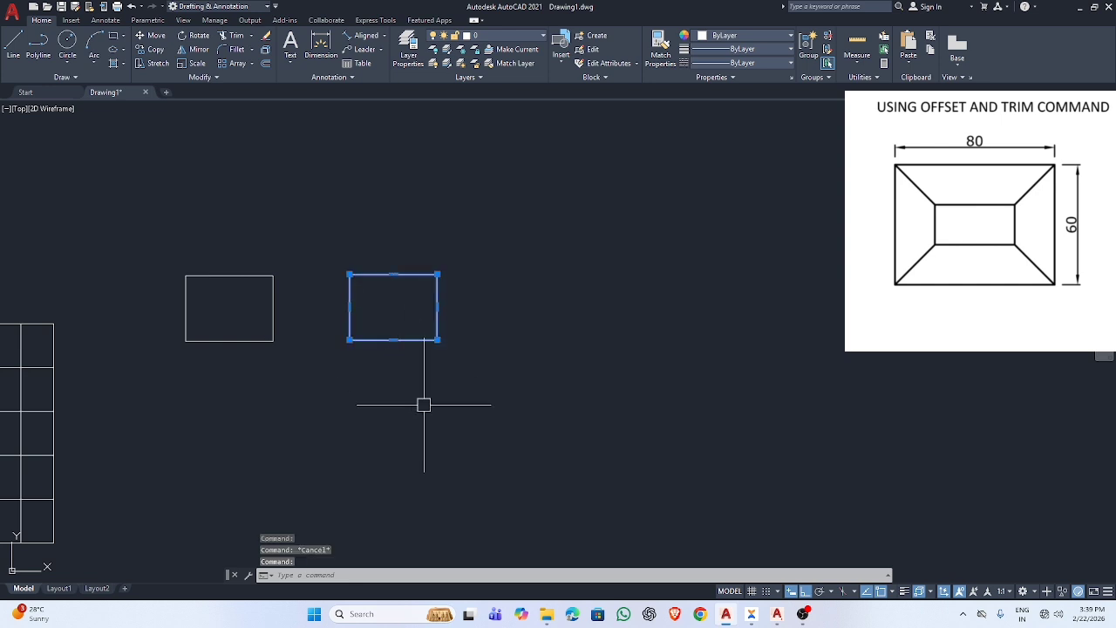
key("Escape")
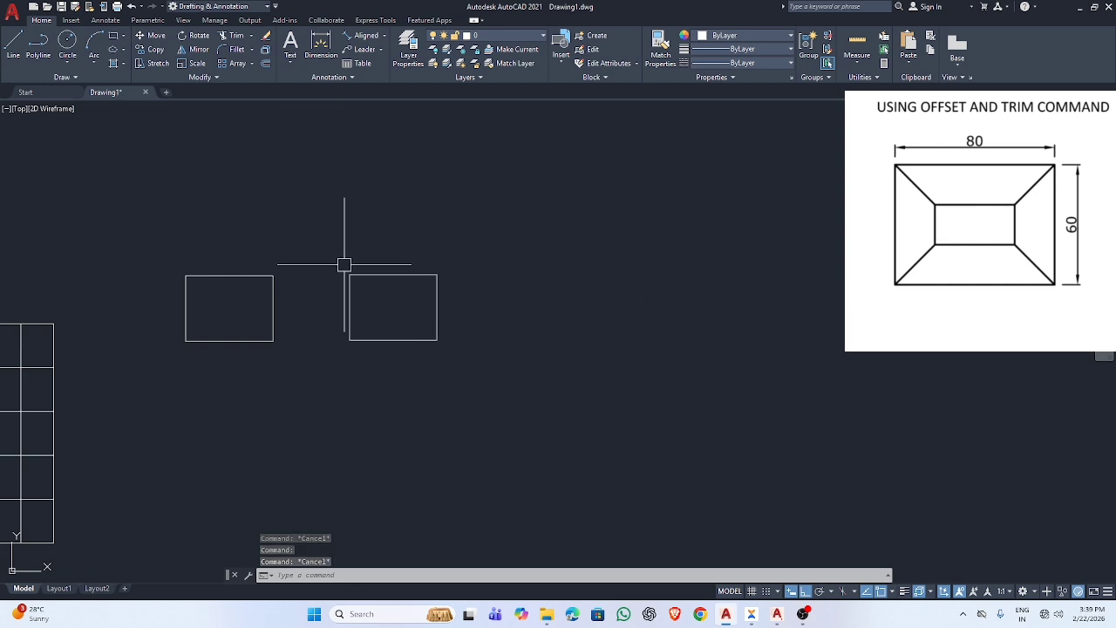
left_click(406, 341)
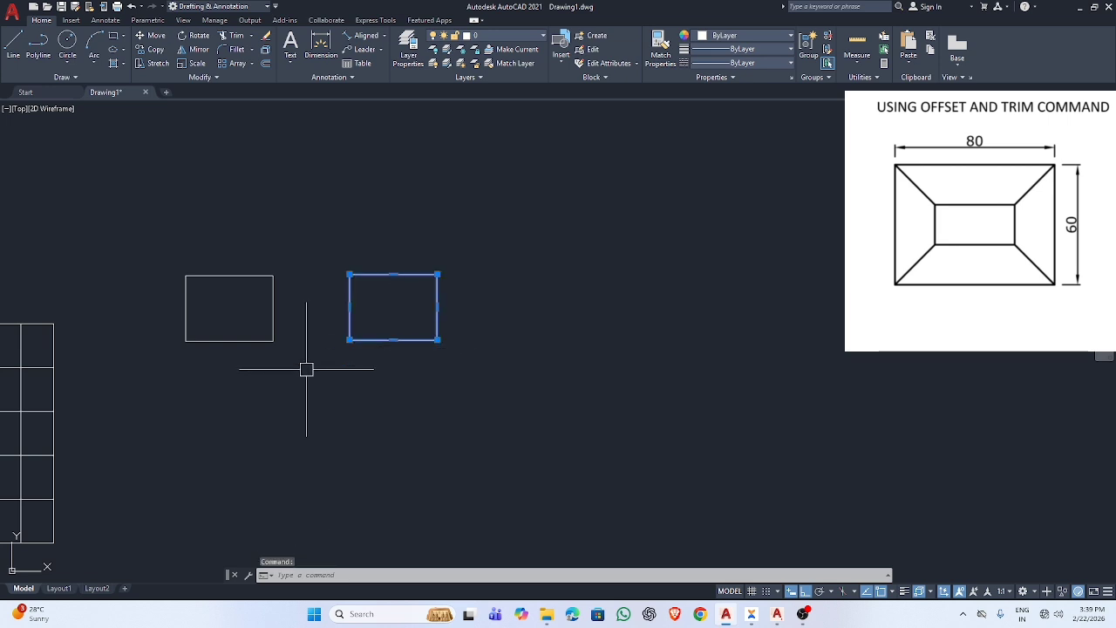
key("Escape")
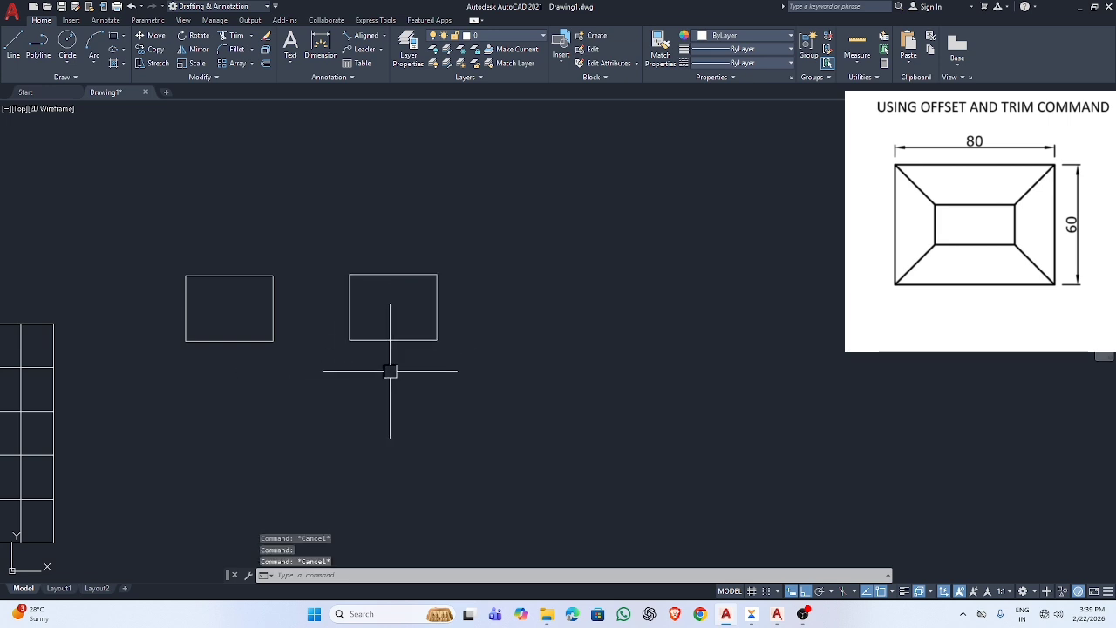
left_click(389, 341)
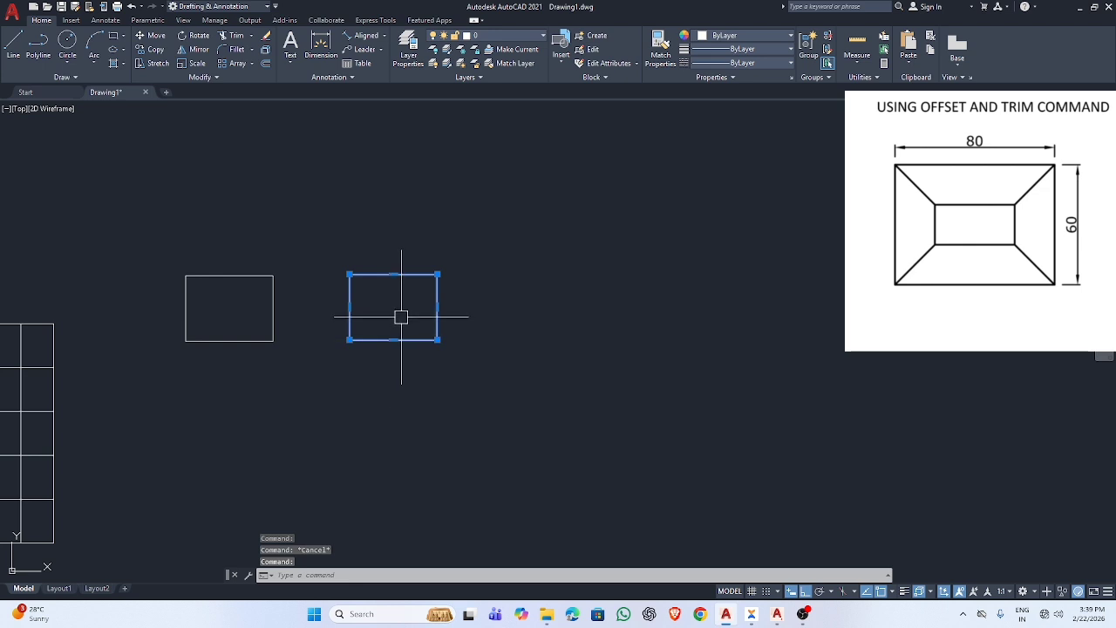
key("Escape")
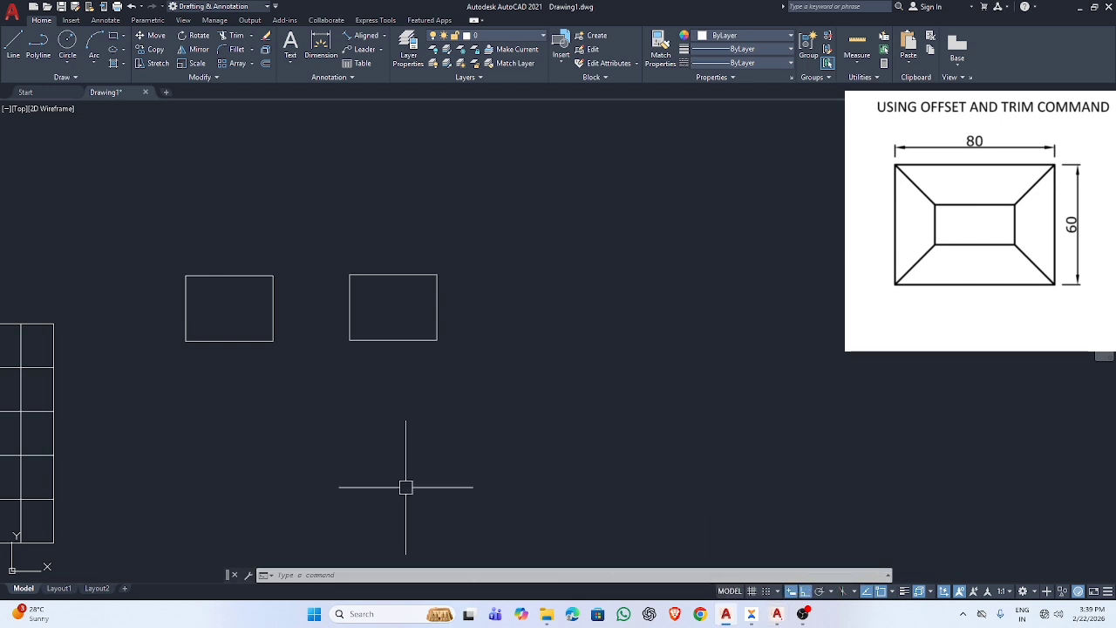
key("Return")
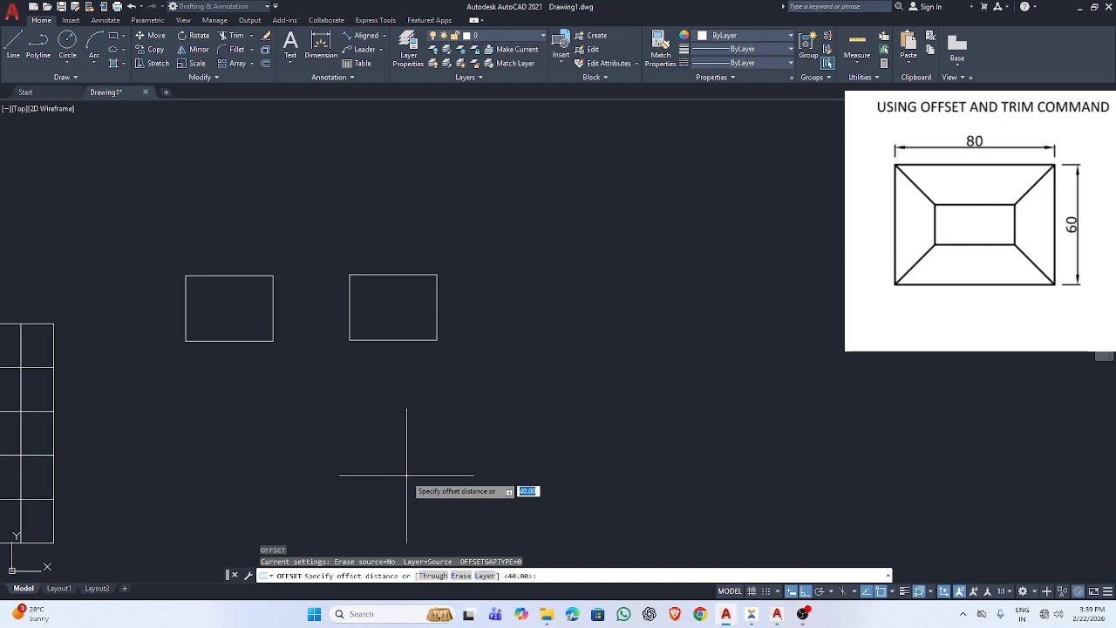
type("40")
key("Return")
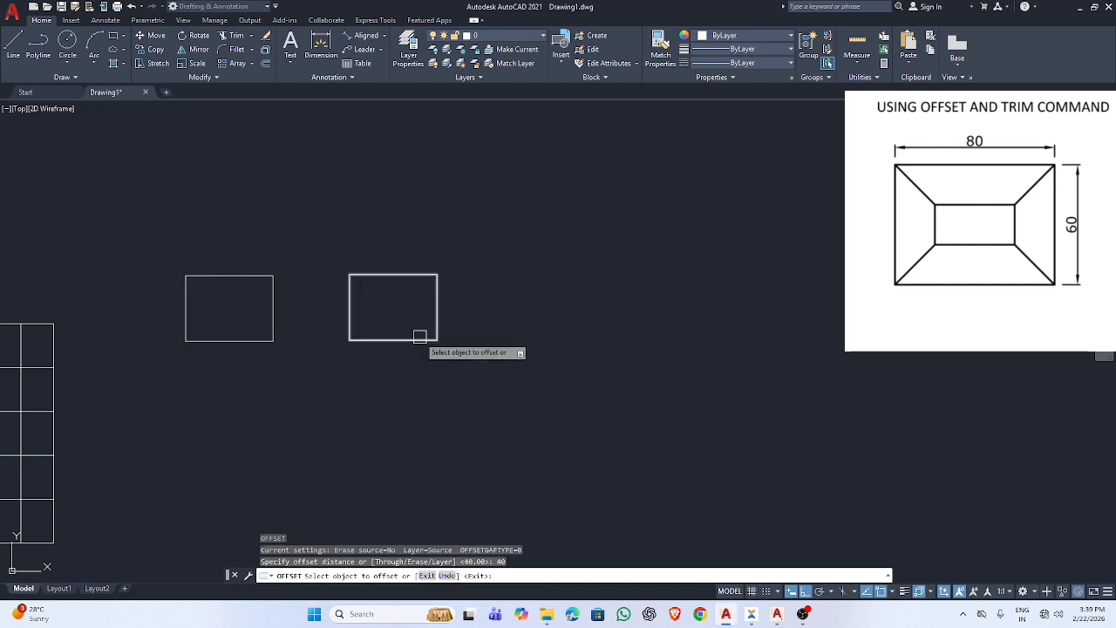
left_click(422, 340)
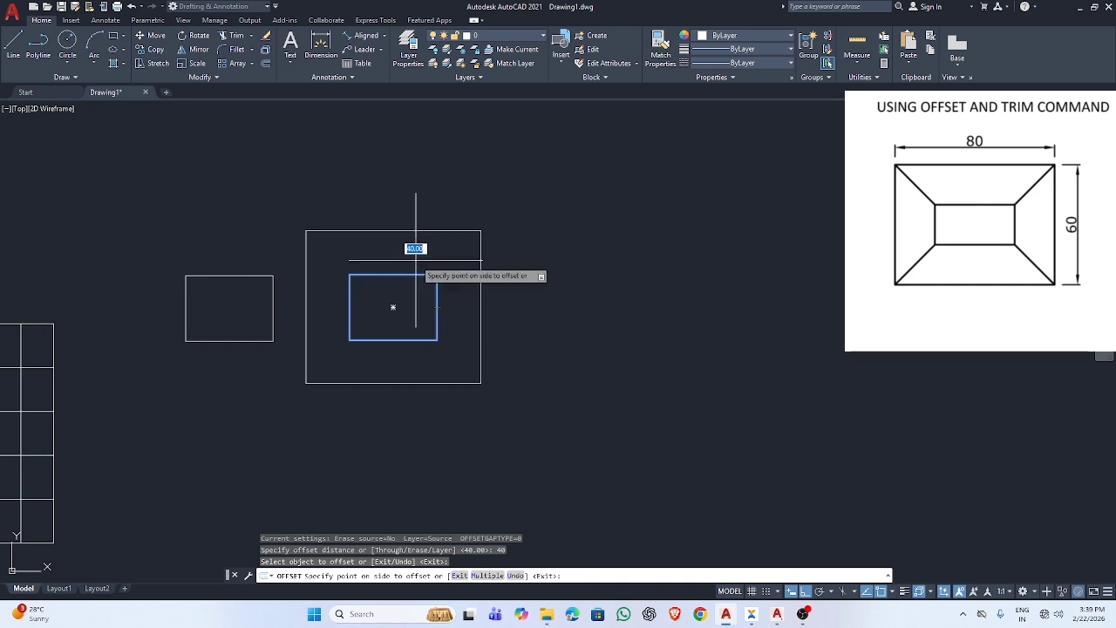
key("Escape")
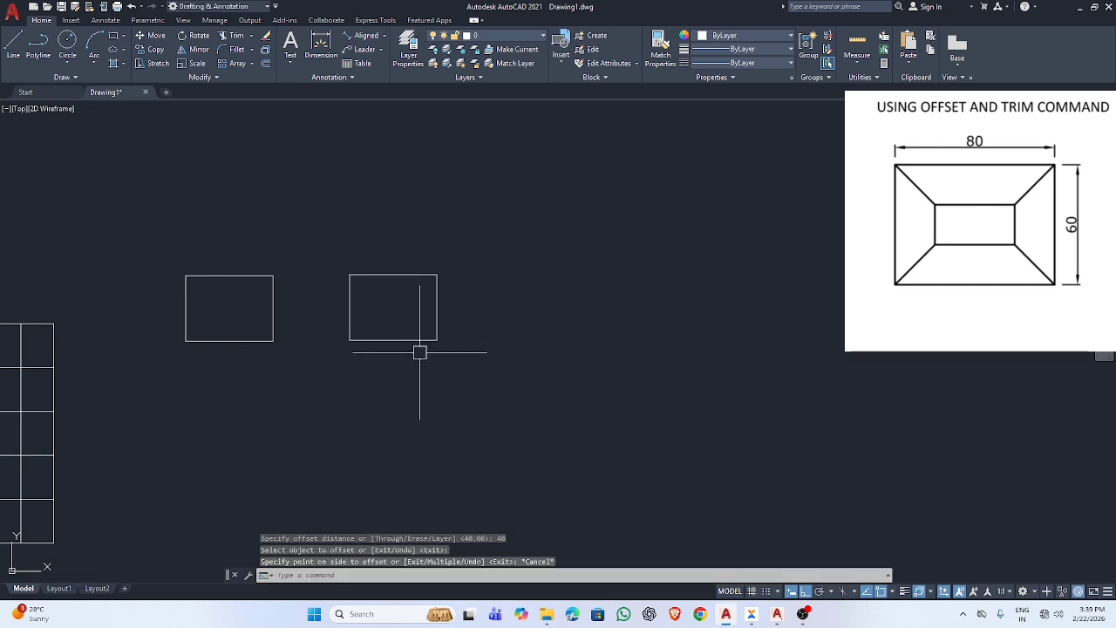
Offset the rectangle made with the Rectangle command inward by 20 units
key("Return")
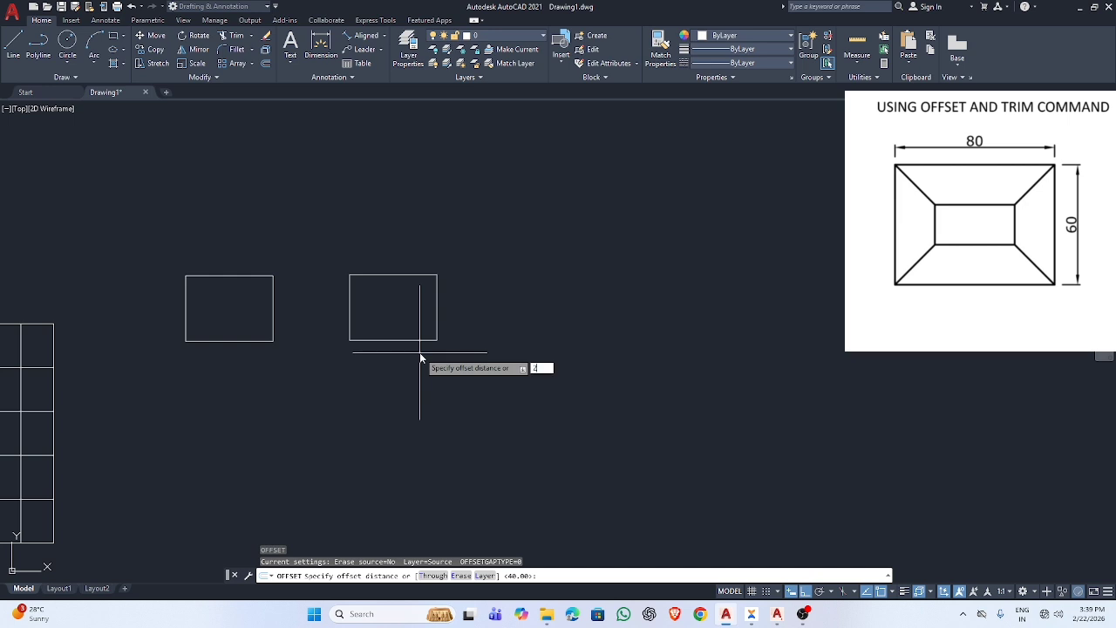
key("Return")
left_click(416, 340)
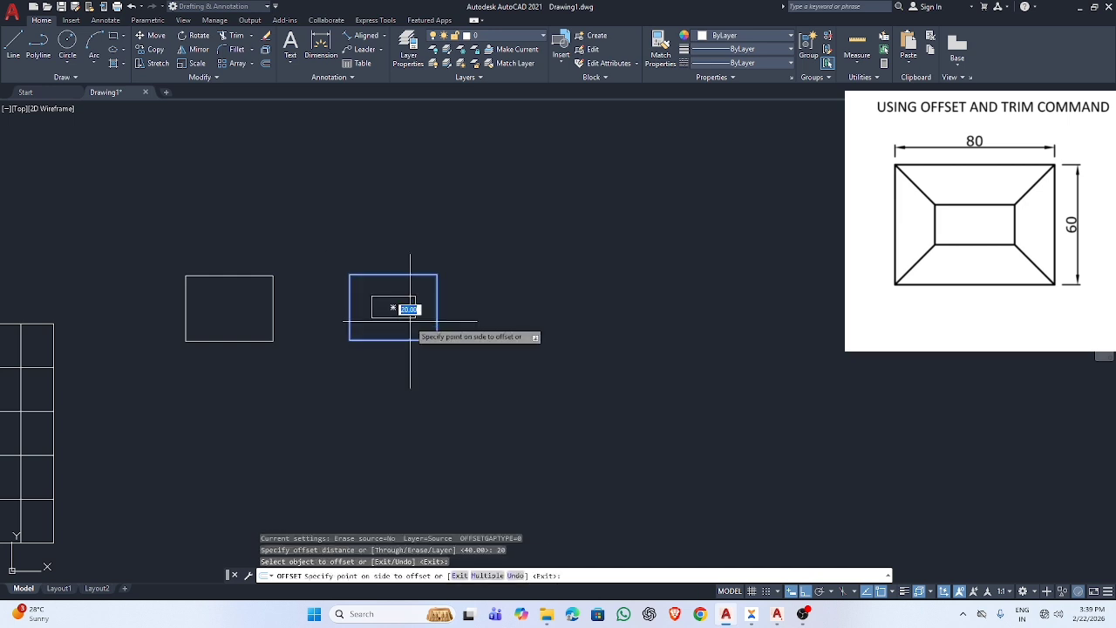
left_click(410, 321)
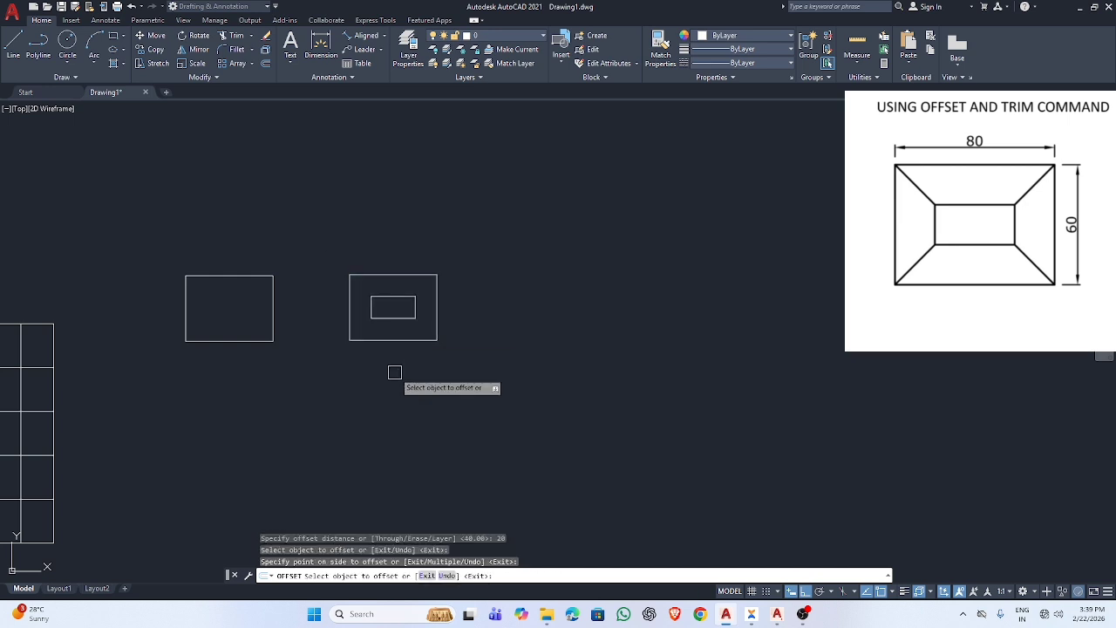
left_click(250, 346)
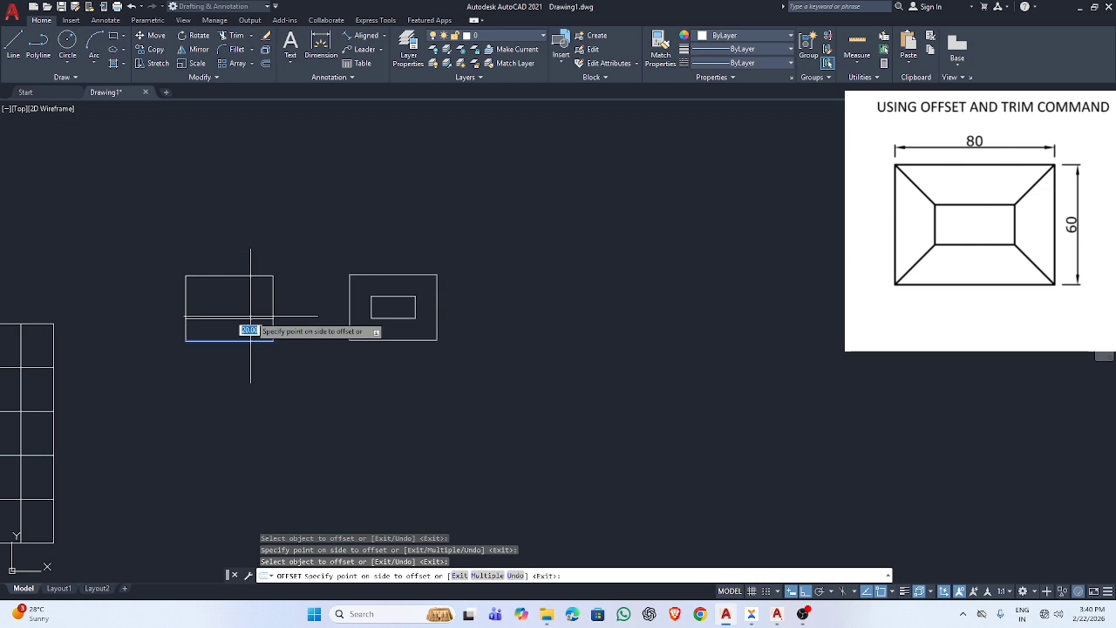
key("Escape")
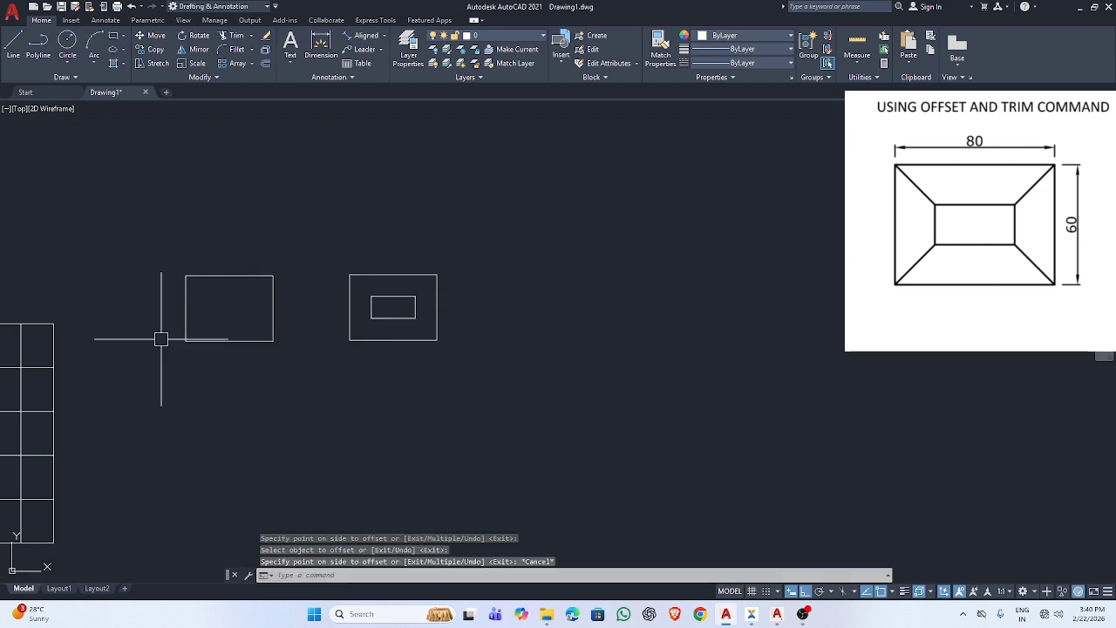
left_click(125, 208)
left_click(303, 361)
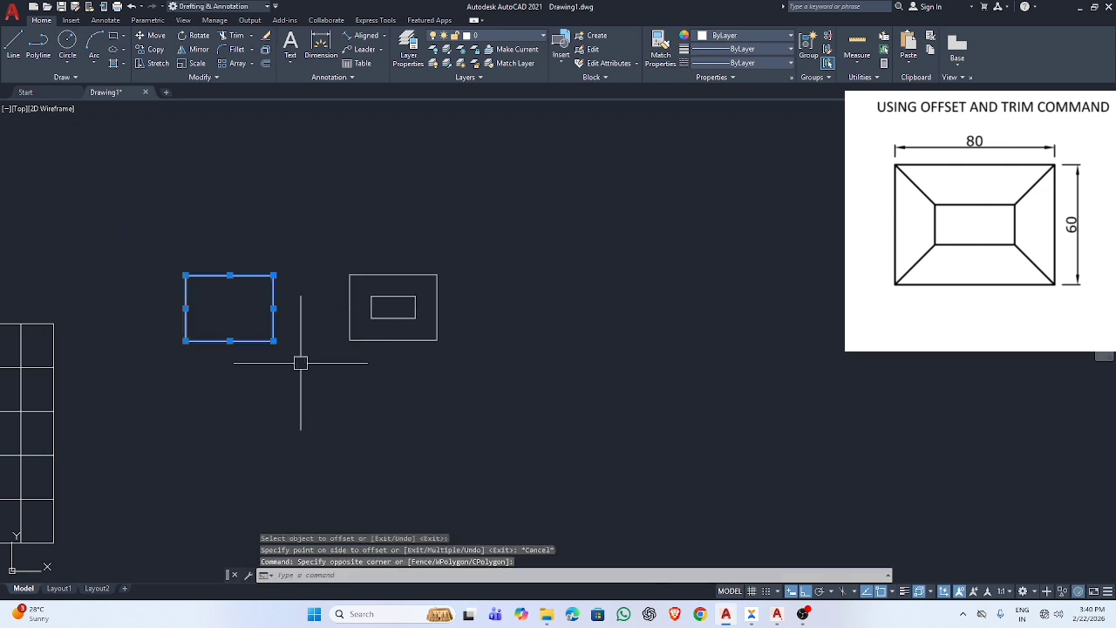
Offset the lower and right edges of the line-drawn rectangle inward by 20 units
type("o")
key("Return")
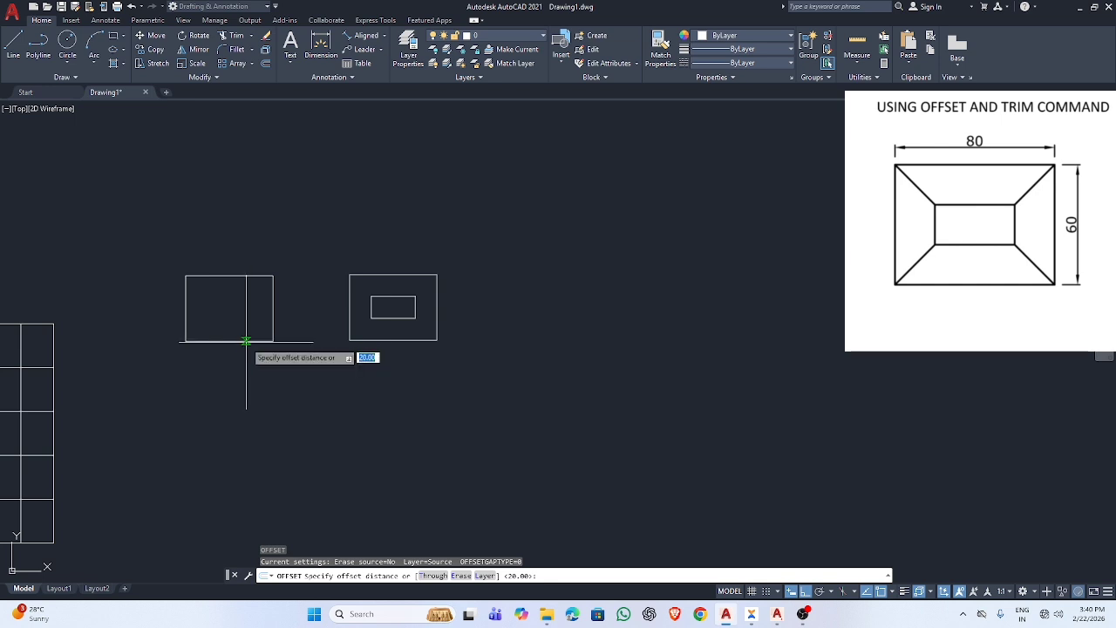
type("20")
key("Return")
left_click(245, 341)
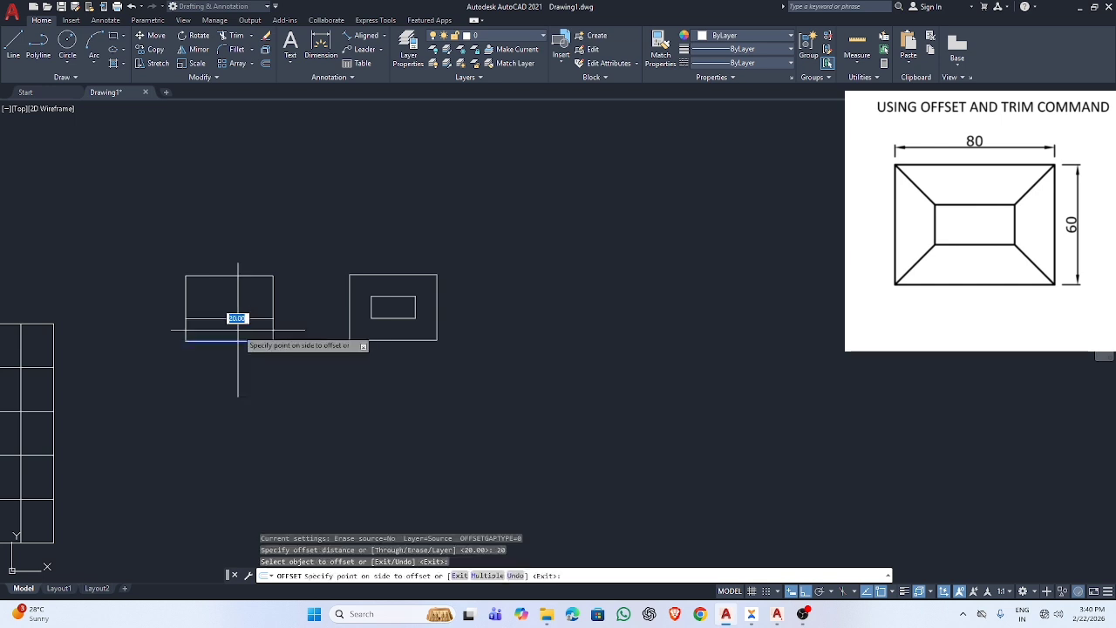
left_click(245, 314)
left_click(270, 298)
left_click(241, 295)
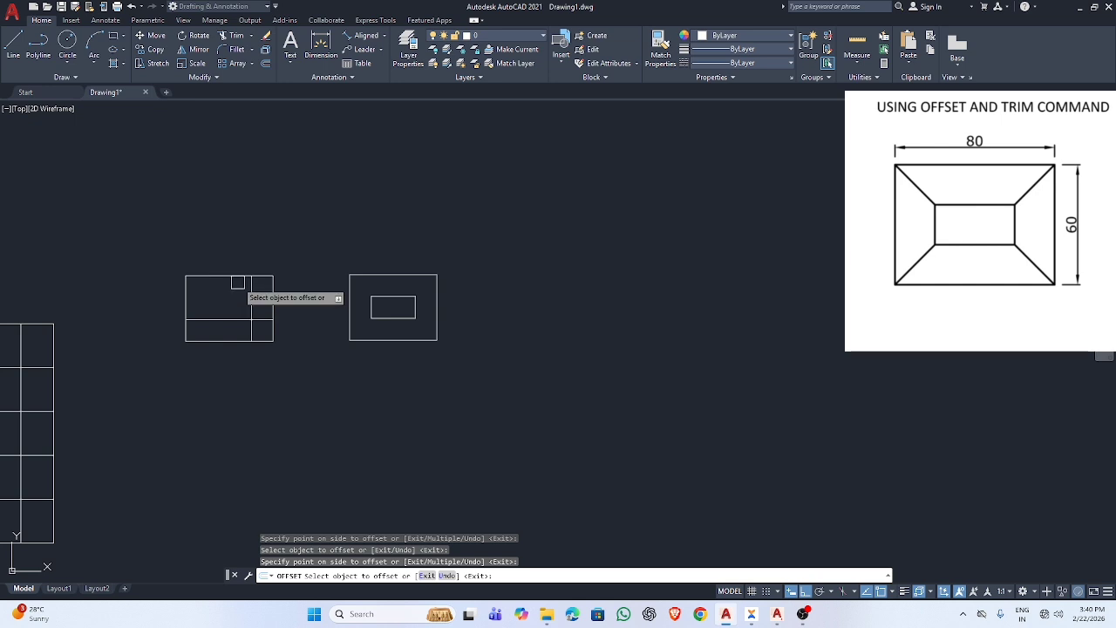
Offset the upper and left edges of the line-drawn rectangle inward by the same distance
left_click(237, 276)
left_click(225, 309)
left_click(185, 296)
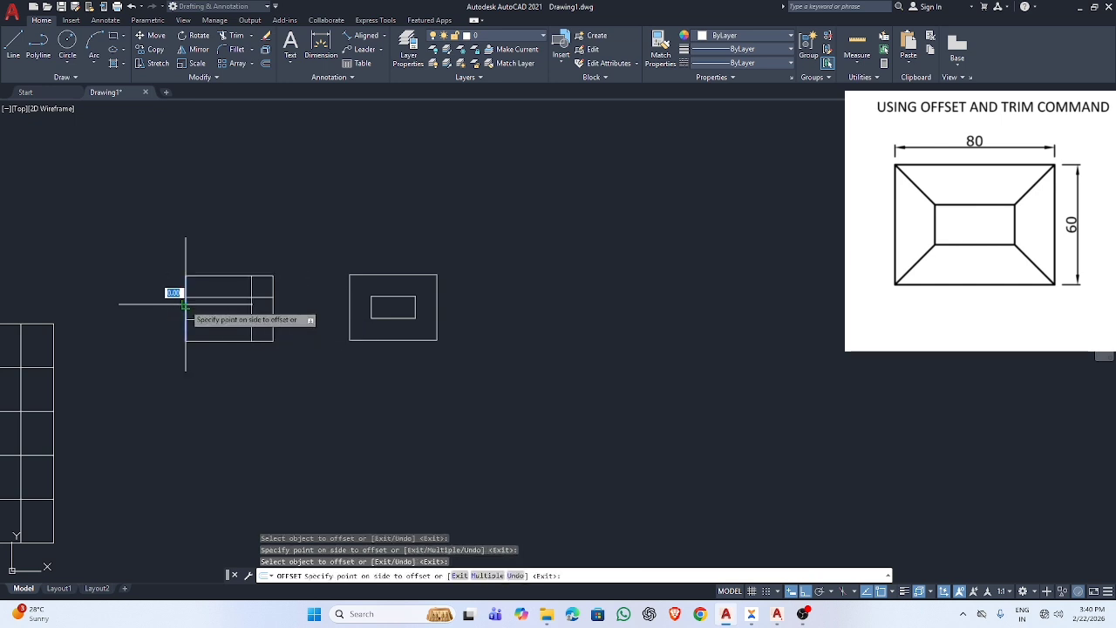
left_click(210, 304)
key("Escape")
Fillet the inner offset lines into sharp corners at the upper right and lower right of the line-drawn figure
scroll(238, 310, "up", 8)
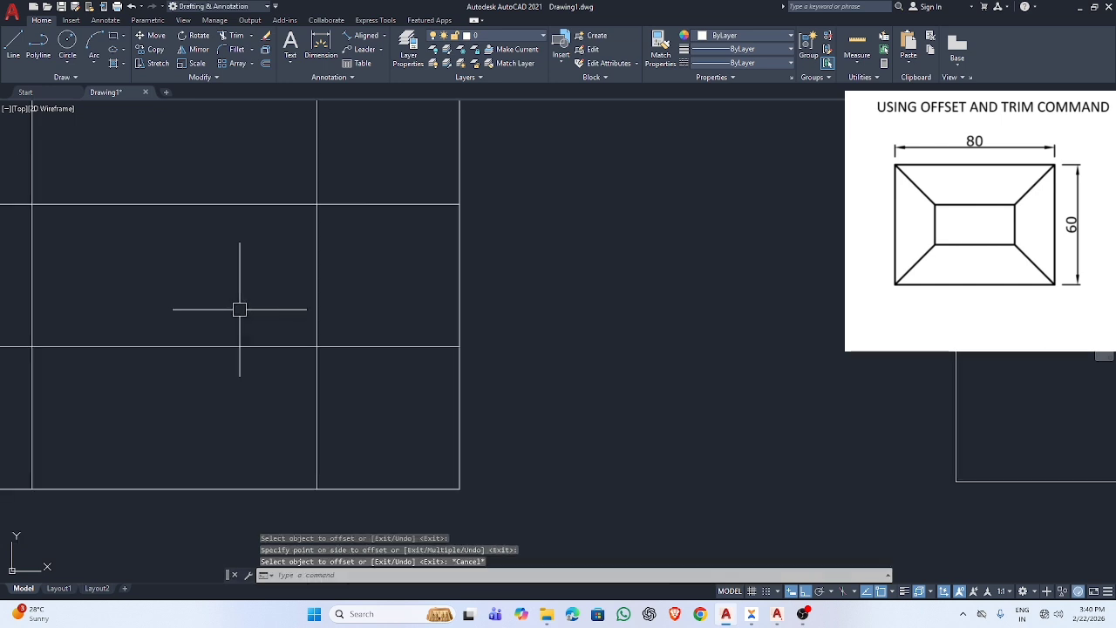
type("f")
key("Return")
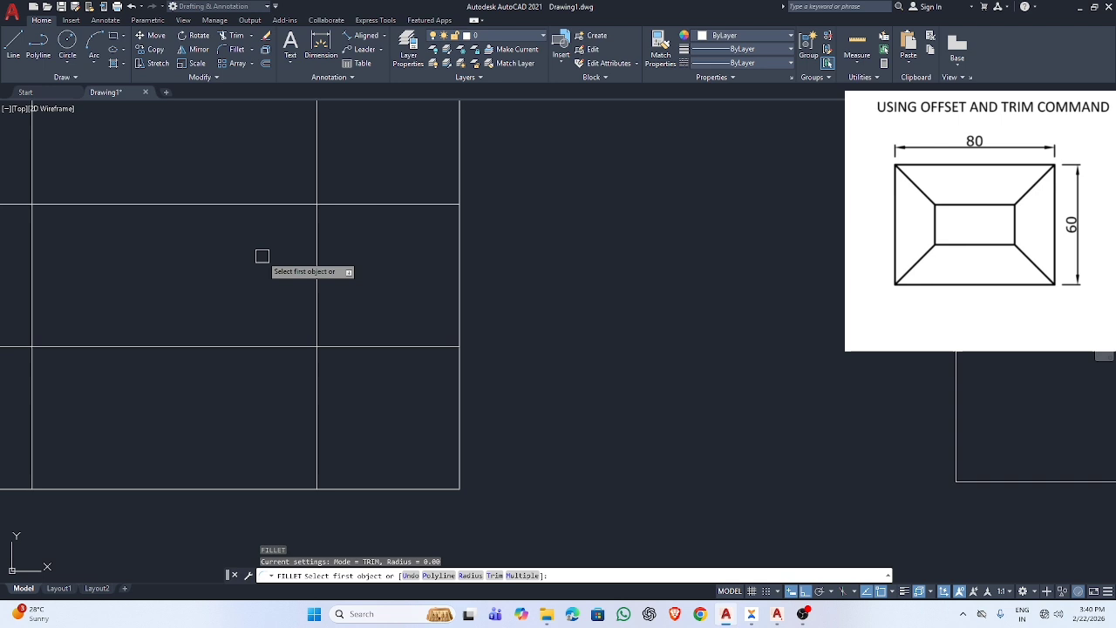
left_click(274, 204)
left_click(317, 253)
key("Return")
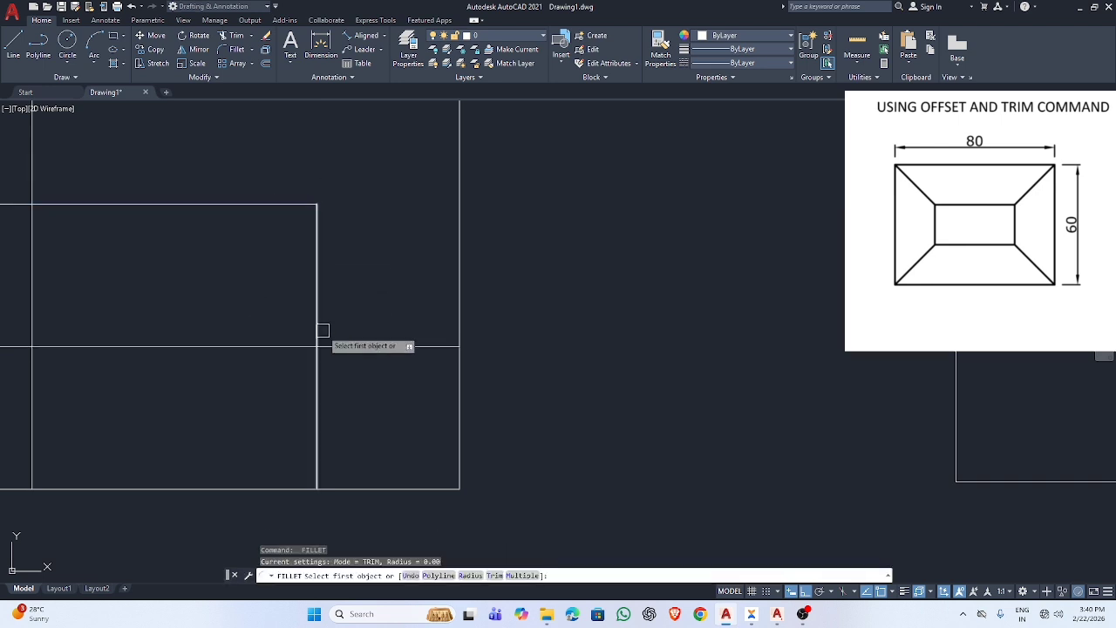
left_click(316, 292)
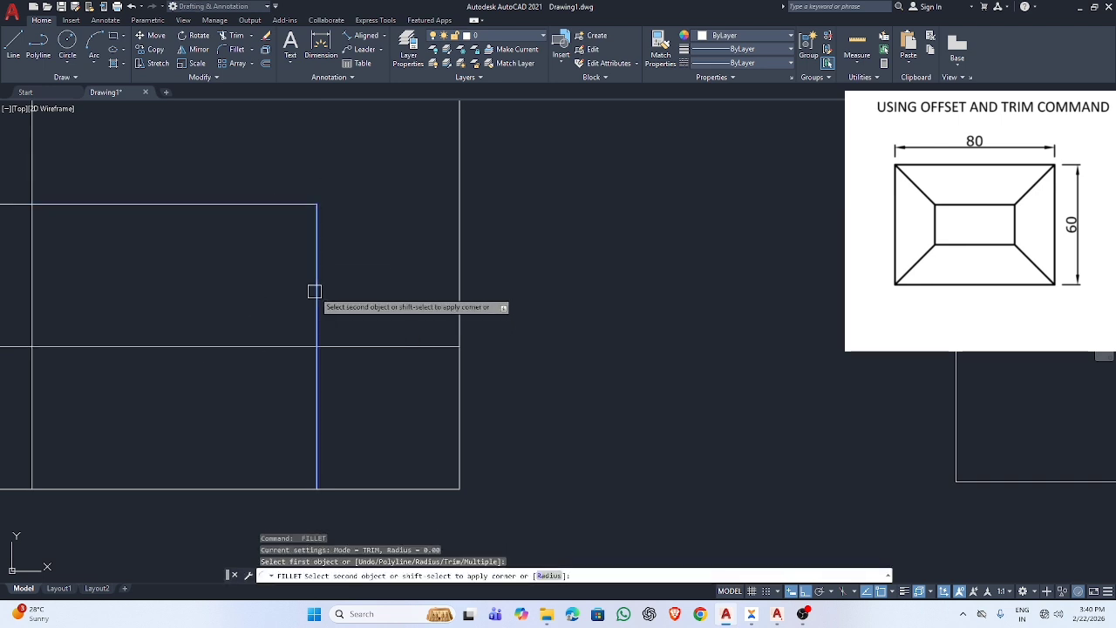
left_click(267, 346)
Fillet the inner offset lines into sharp corners at the upper left and lower left to close the inner rectangle
scroll(237, 331, "down", 2)
scroll(235, 330, "down", 2)
scroll(147, 279, "up", 4)
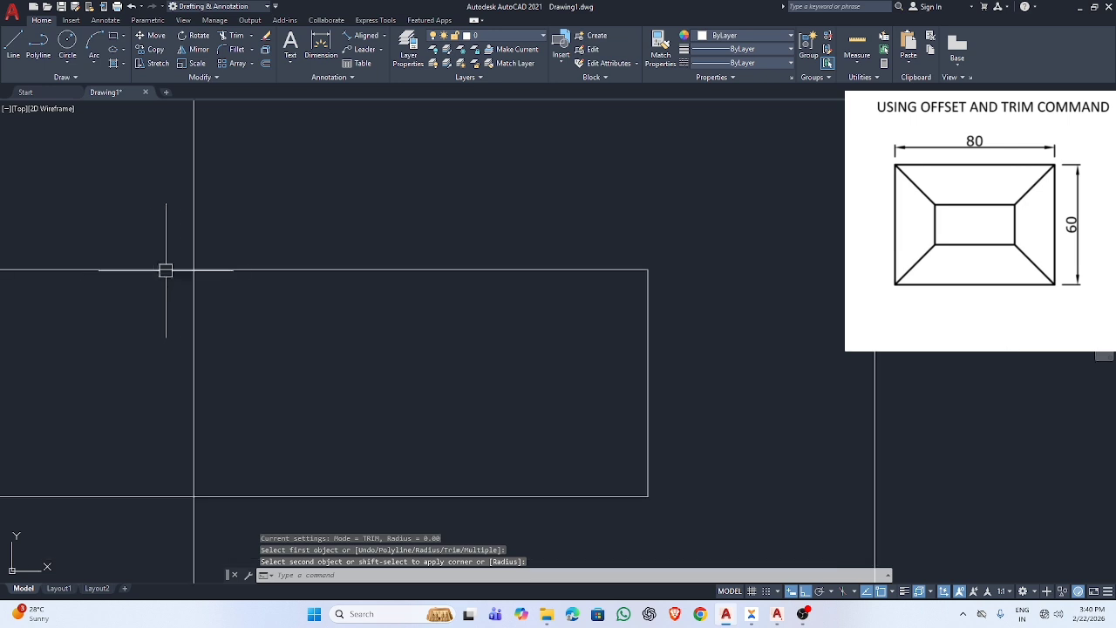
key("Return")
left_click(224, 269)
left_click(194, 316)
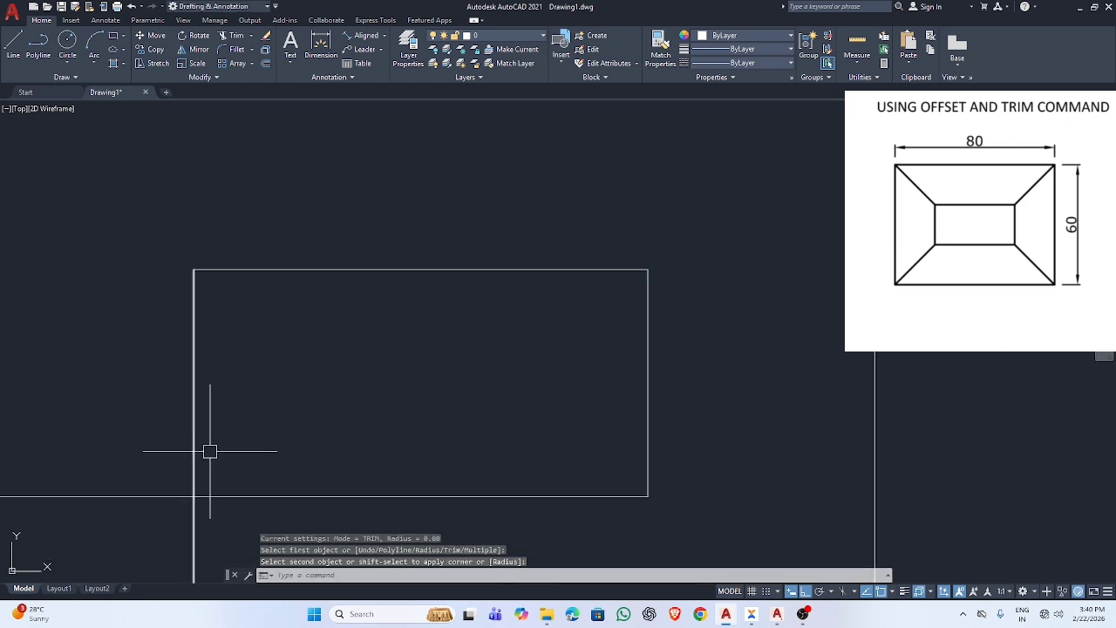
key("Return")
left_click(196, 441)
left_click(257, 497)
scroll(264, 471, "down", 4)
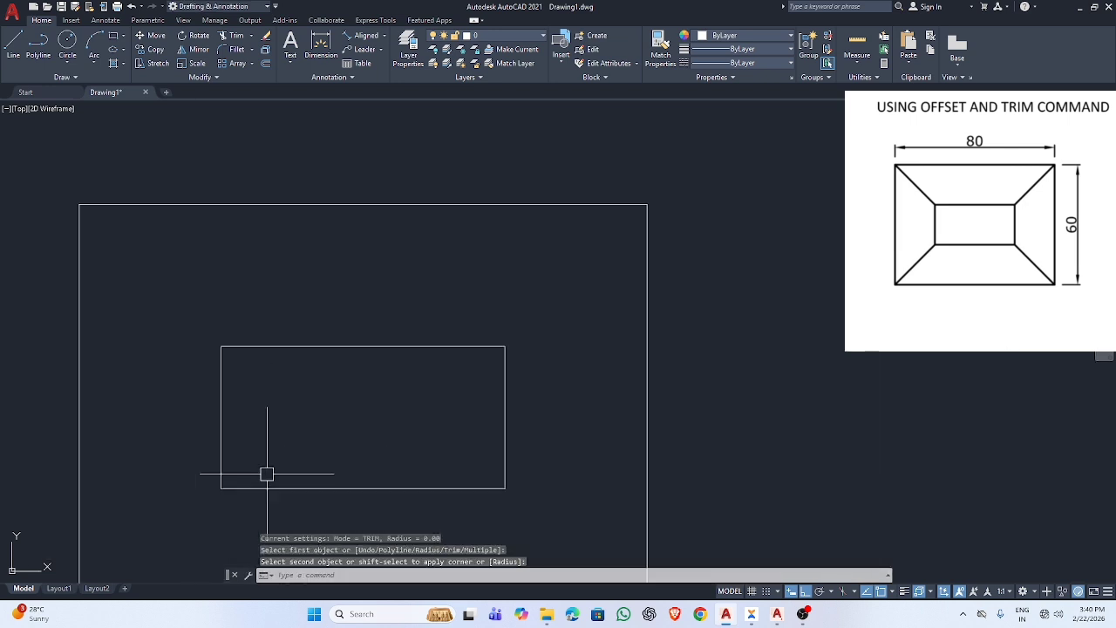
Draw diagonal lines joining the two right-hand corners of the outer and inner rectangles in the line-drawn figure
scroll(267, 476, "up", 2)
scroll(271, 481, "down", 2)
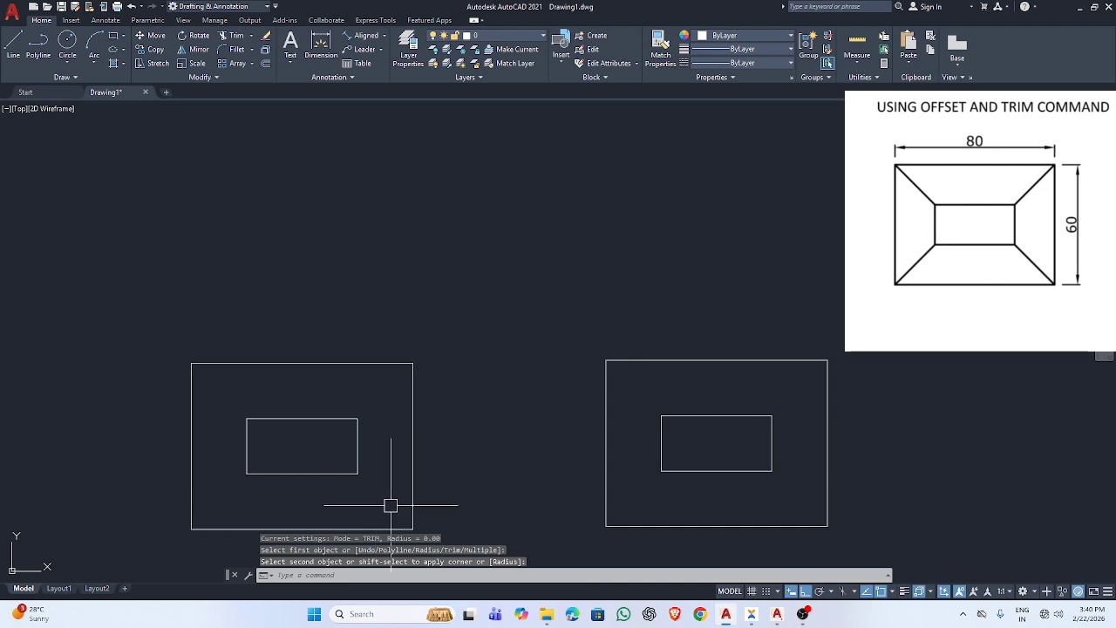
type("l")
key("Return")
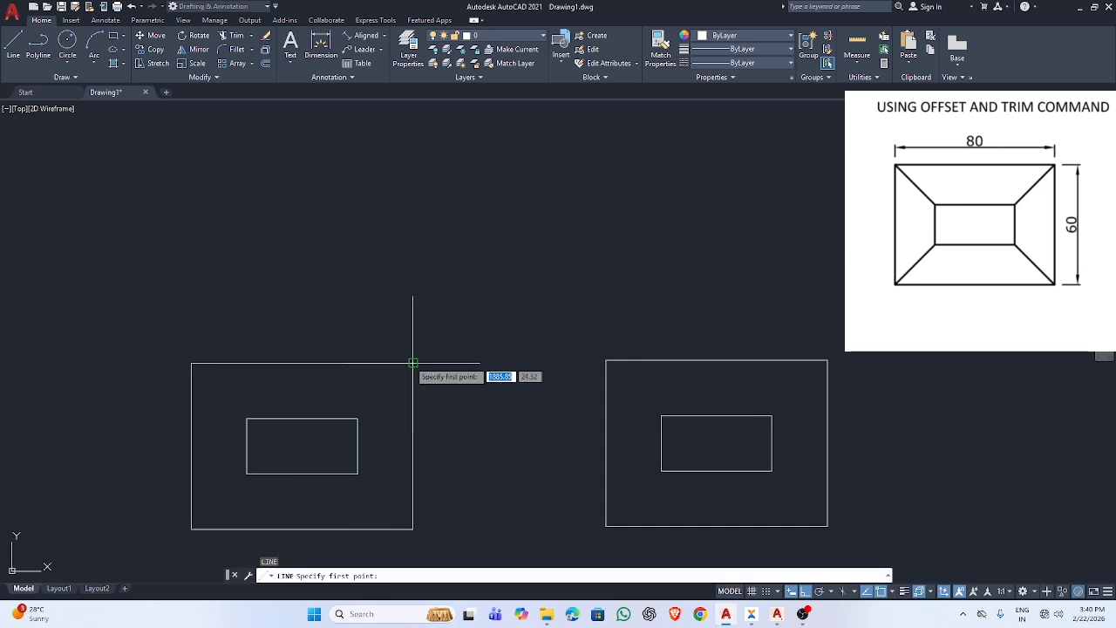
left_click(412, 363)
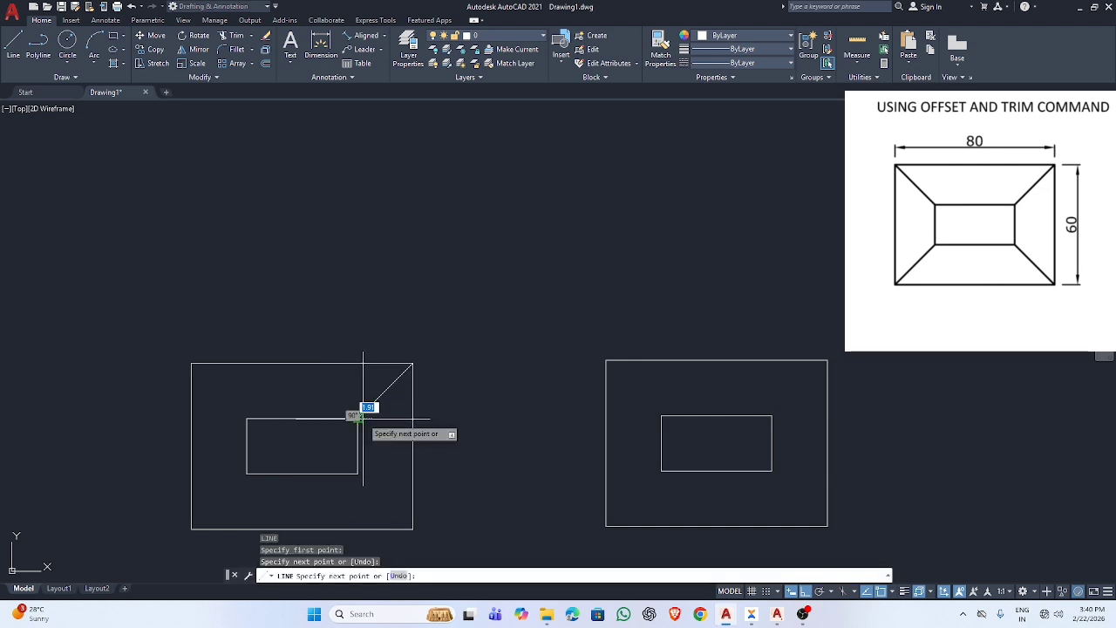
left_click(357, 418)
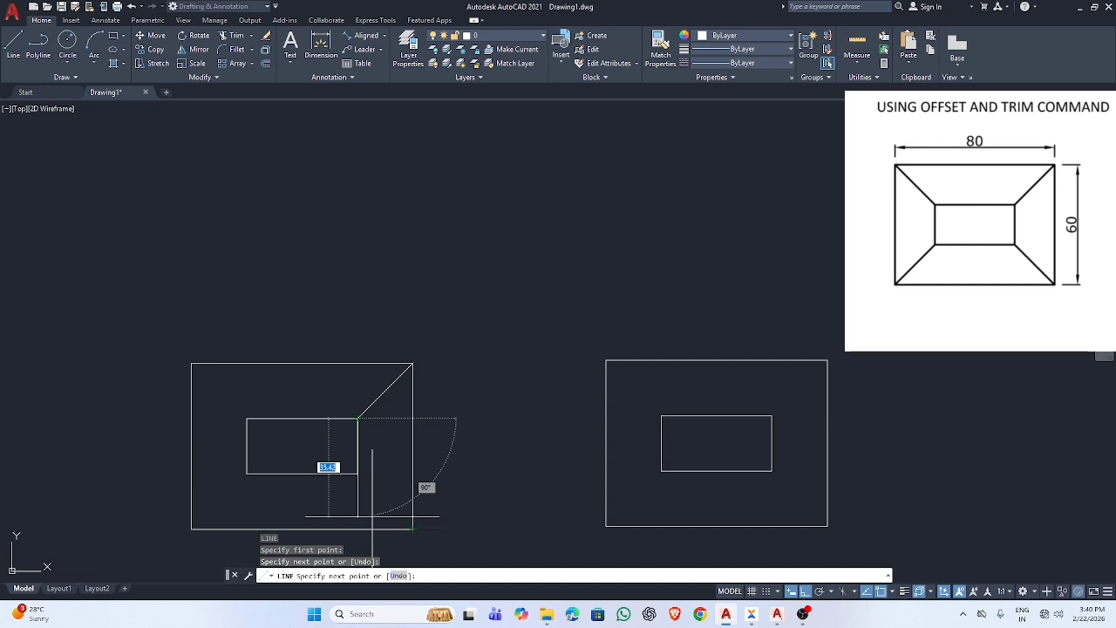
key("Return")
key("Return")
left_click(358, 474)
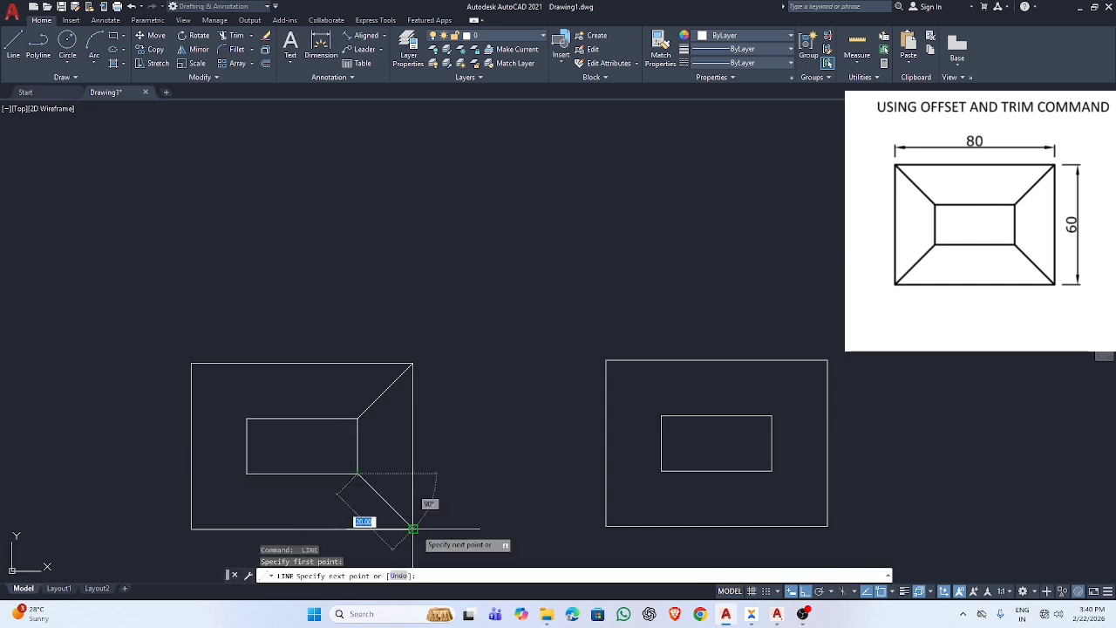
left_click(413, 529)
key("Return")
Draw diagonal lines joining the two left-hand corners of the inner and outer rectangles in the line-drawn figure
key("Return")
left_click(246, 473)
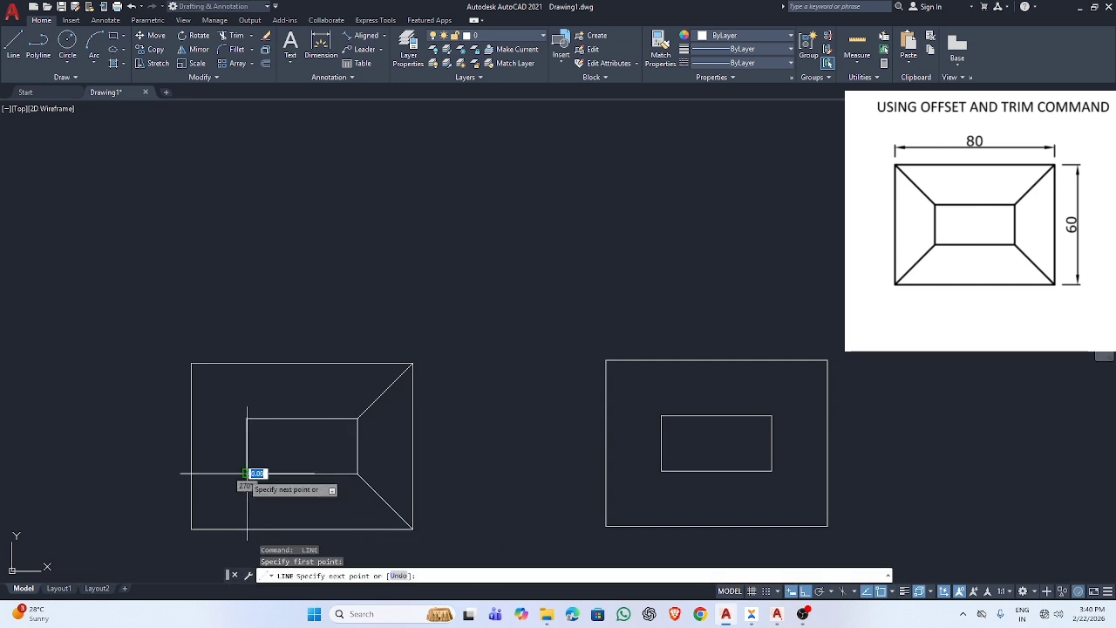
left_click(191, 529)
key("Return")
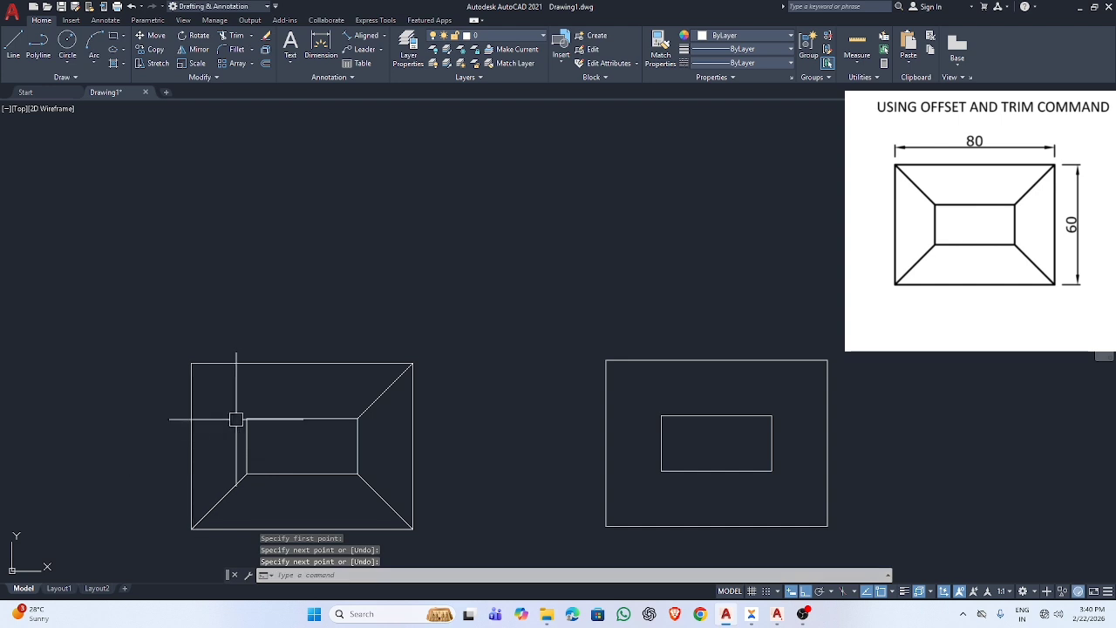
key("Return")
left_click(247, 419)
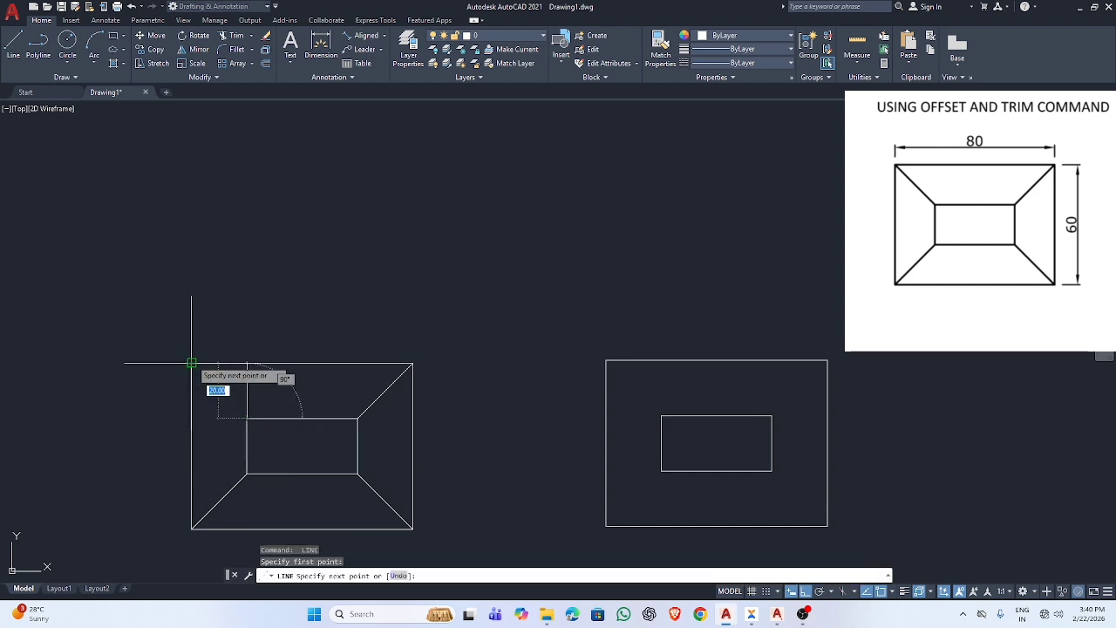
left_click(191, 363)
key("Return")
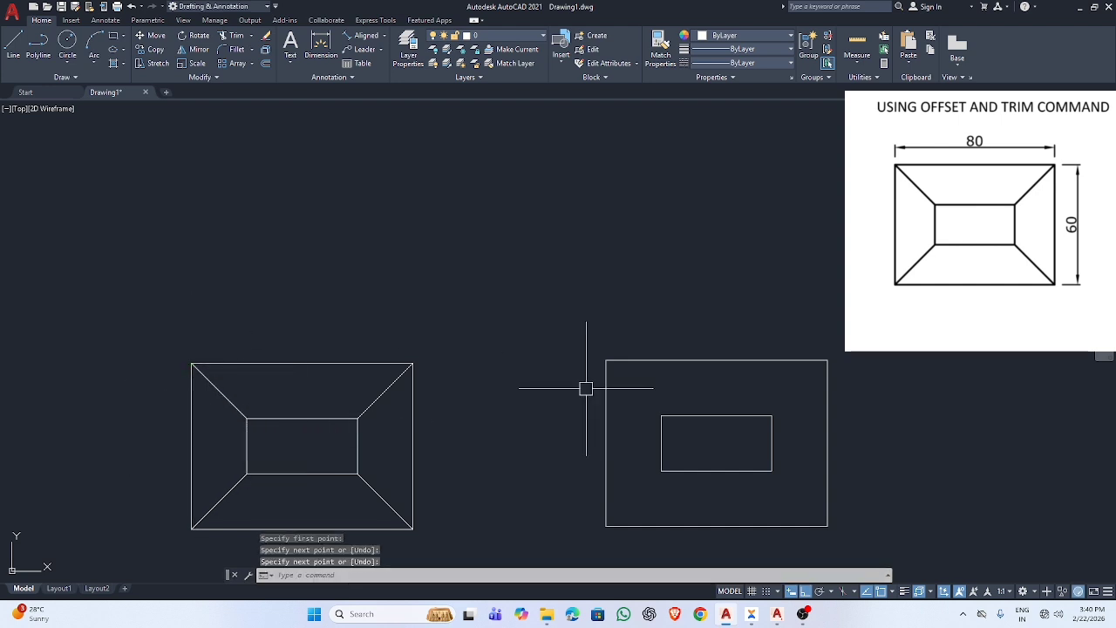
Draw diagonal lines joining the two upper corners of the inner and outer rectangles in the second figure
key("Return")
left_click(661, 416)
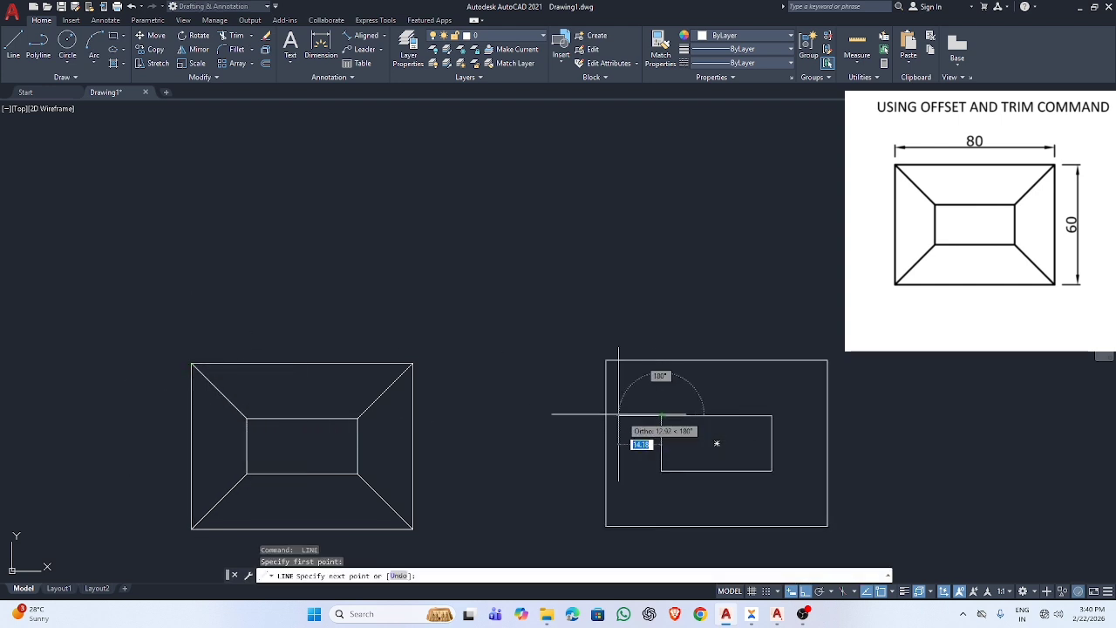
left_click(606, 360)
key("Return")
key("Return")
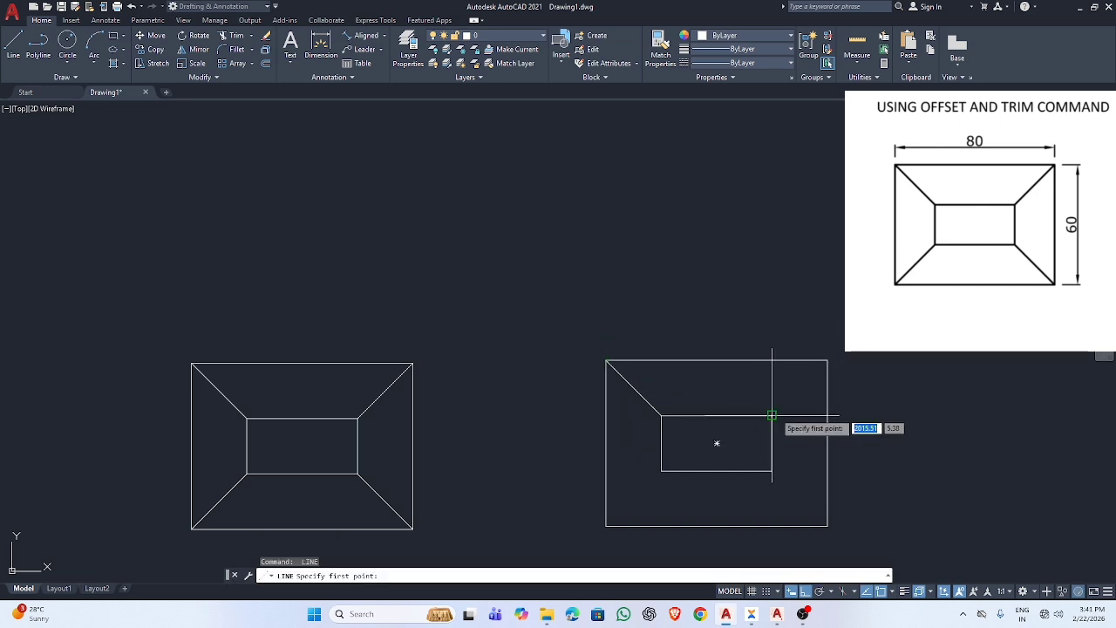
left_click(772, 415)
left_click(828, 360)
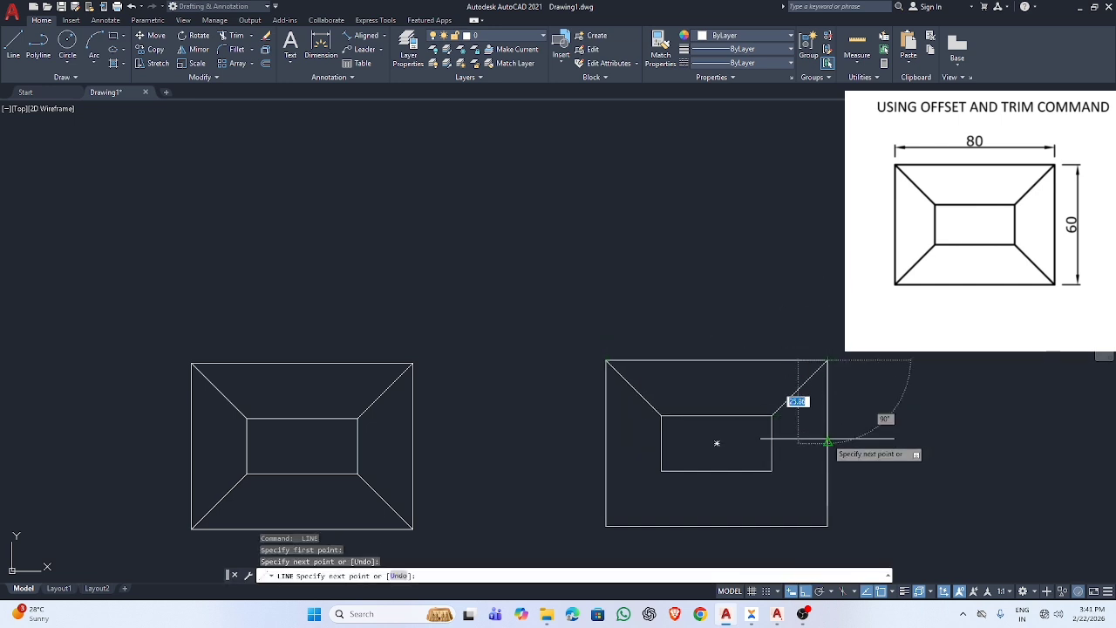
key("Return")
Draw diagonal lines joining the two lower corners of the inner and outer rectangles in the second figure
key("Return")
left_click(772, 471)
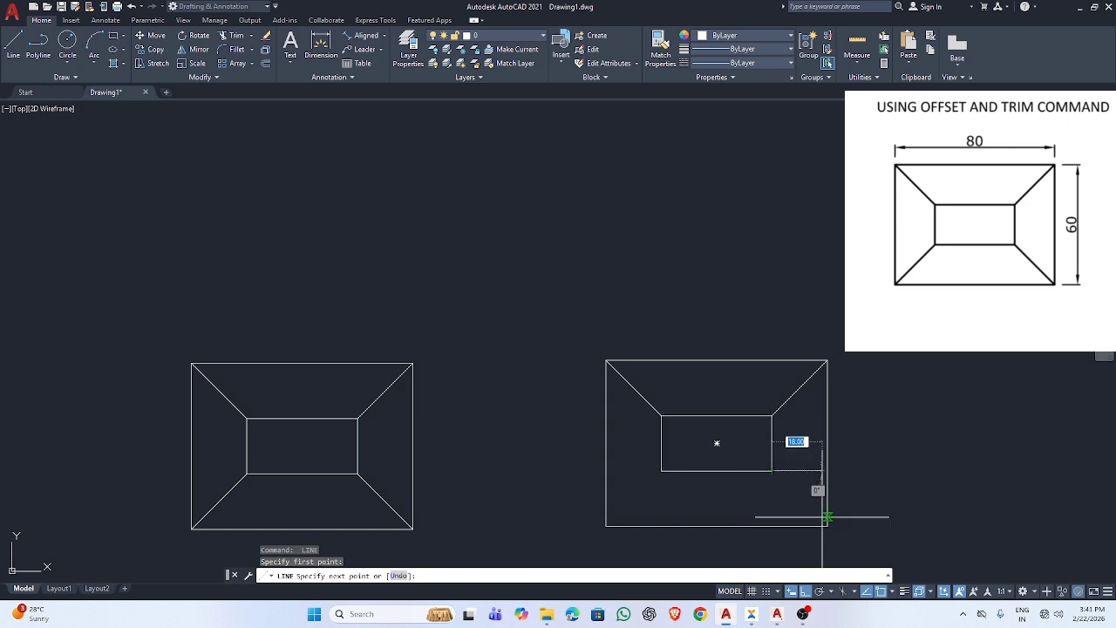
left_click(827, 527)
key("Return")
key("Return")
left_click(662, 470)
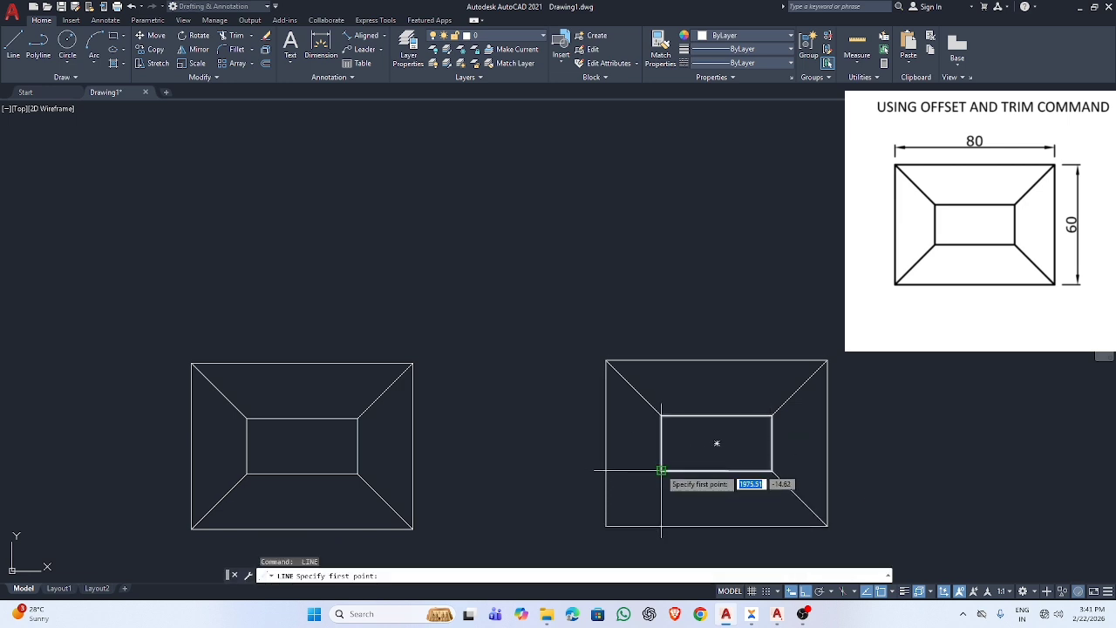
left_click(606, 526)
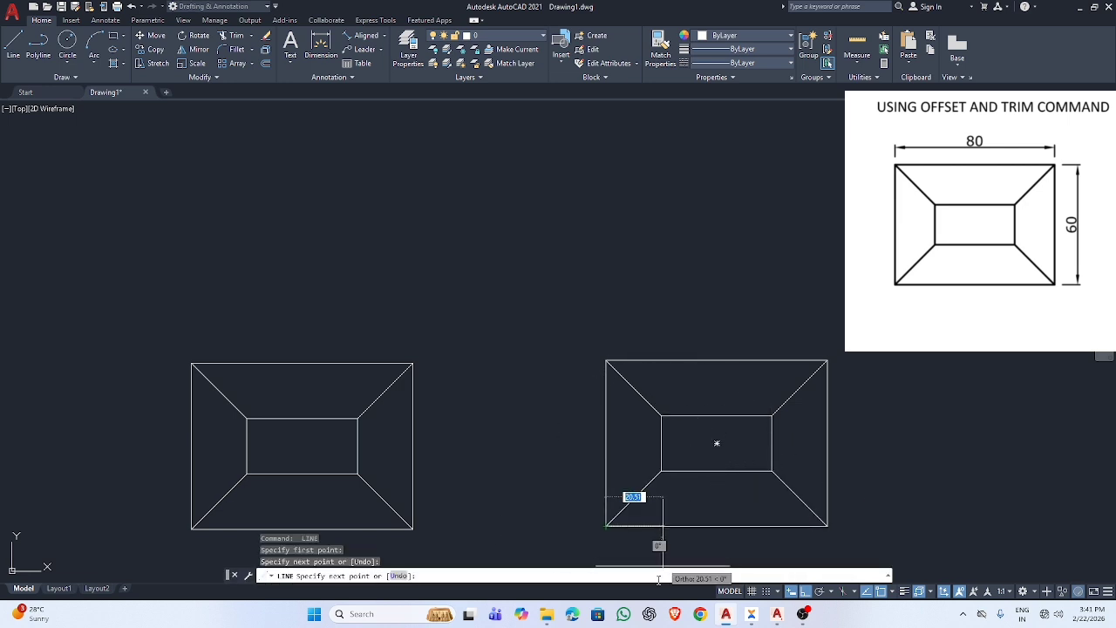
key("Return")
Dimension the second figure's overall width below its lower edge and its overall height beside its right edge
scroll(638, 433, "down", 4)
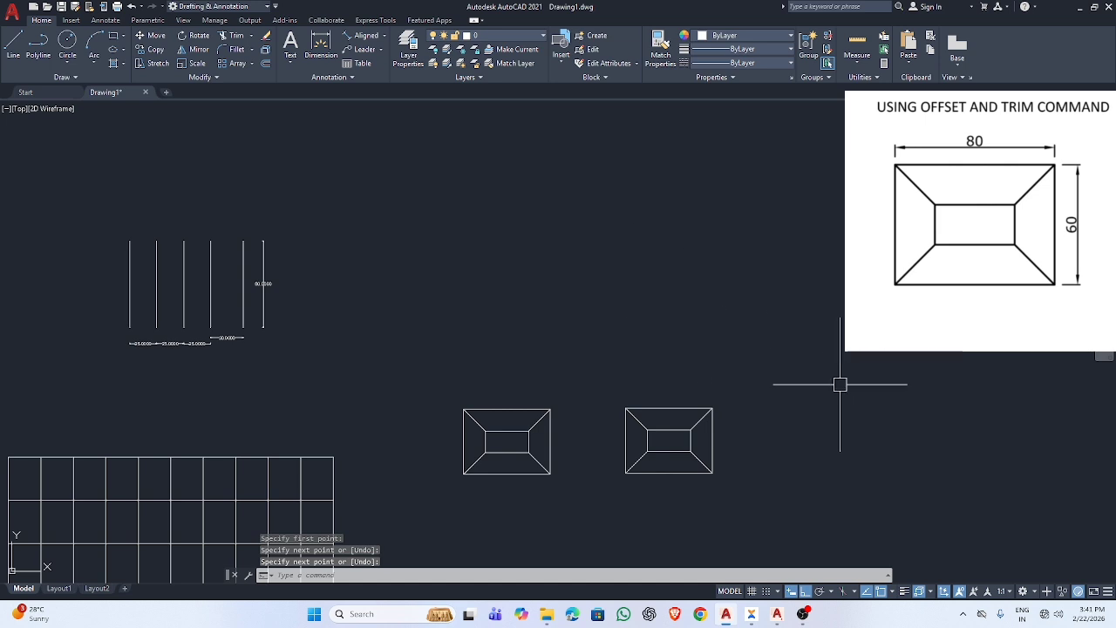
middle_click_drag(849, 498, 604, 510)
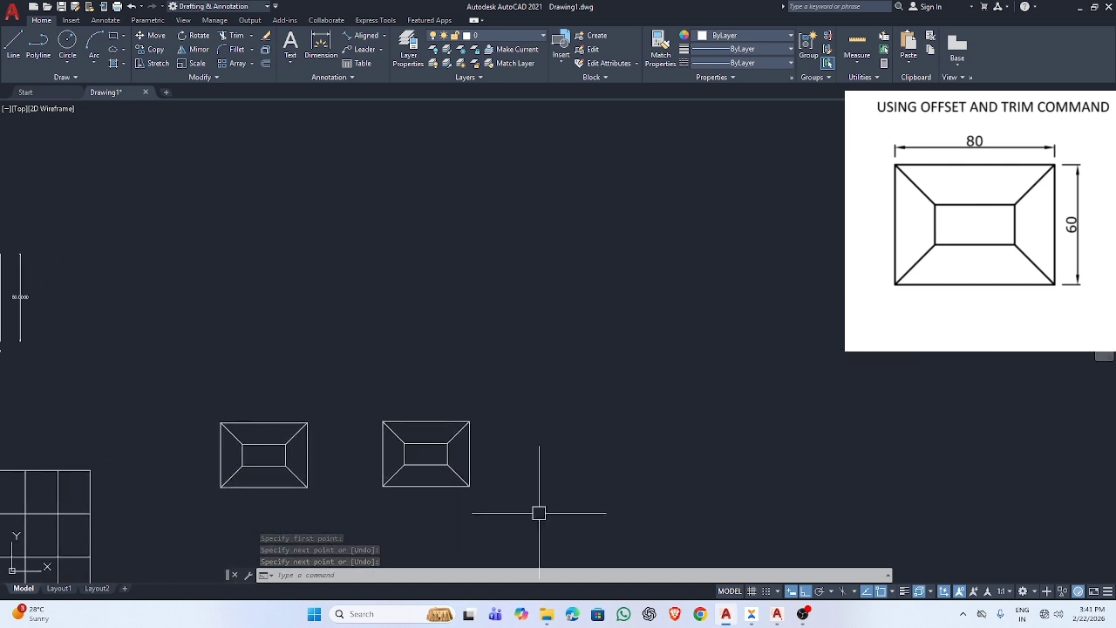
type("df")
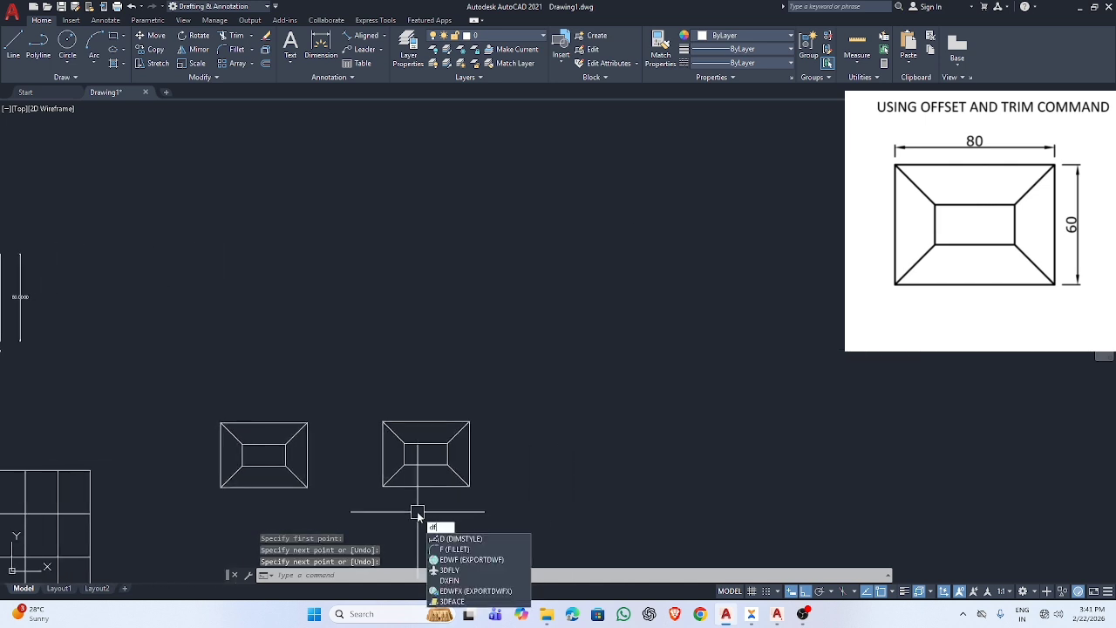
key("Escape")
type("dim")
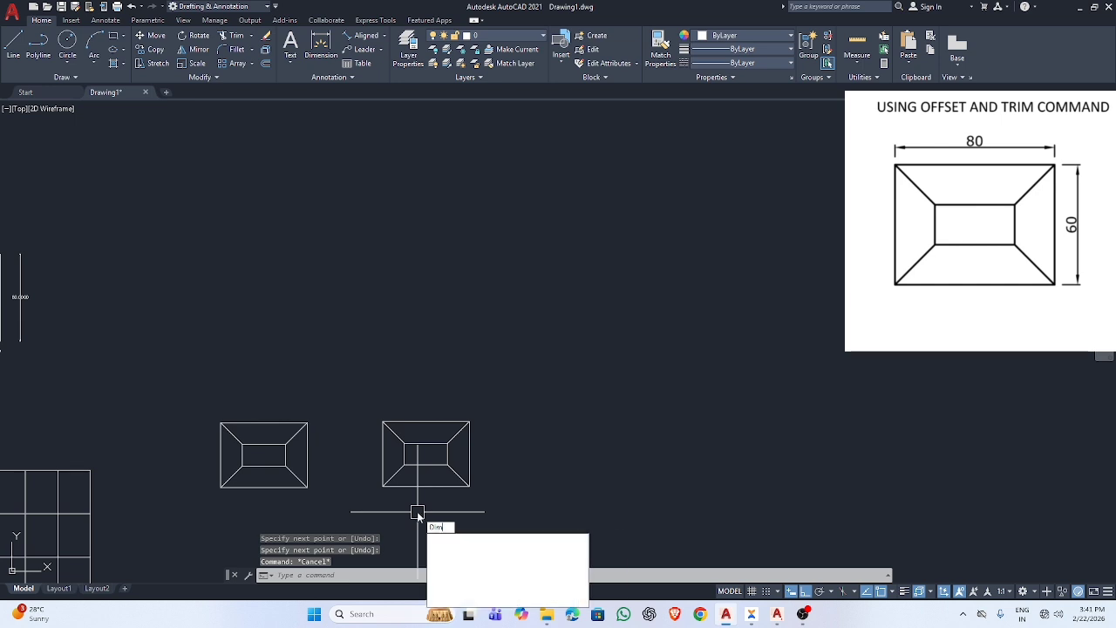
key("Return")
left_click(383, 486)
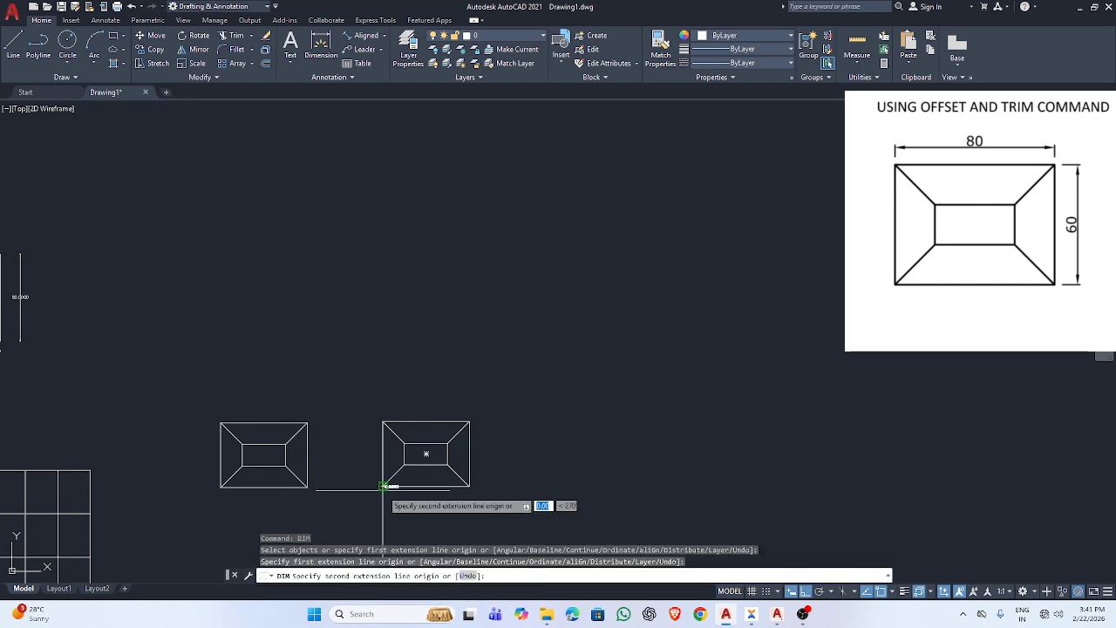
left_click(469, 486)
left_click(462, 500)
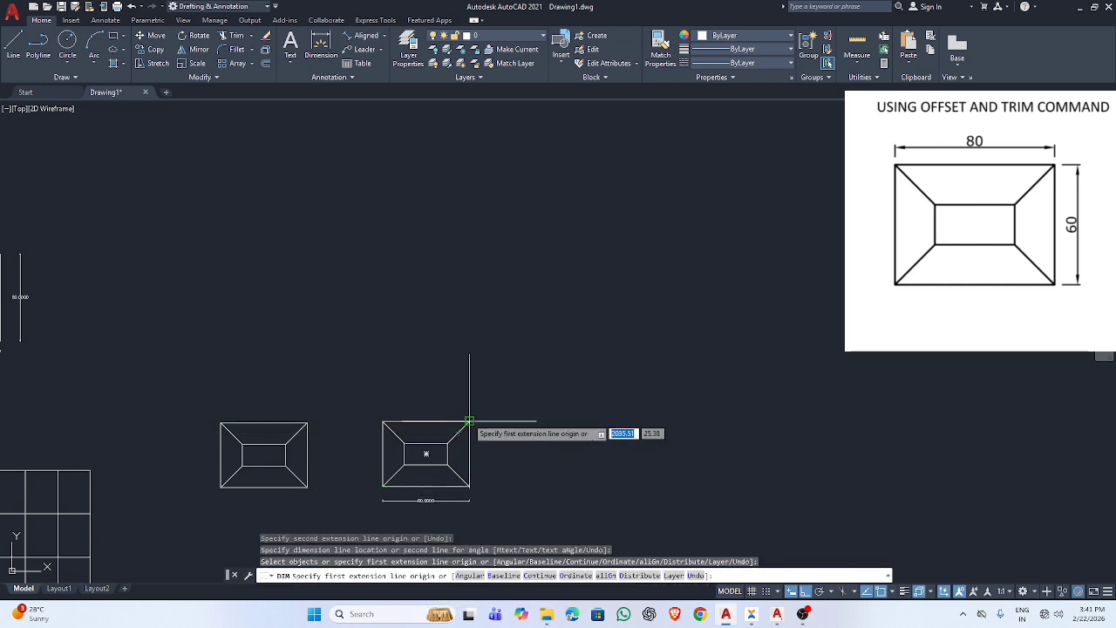
left_click(469, 423)
left_click(469, 485)
left_click(517, 466)
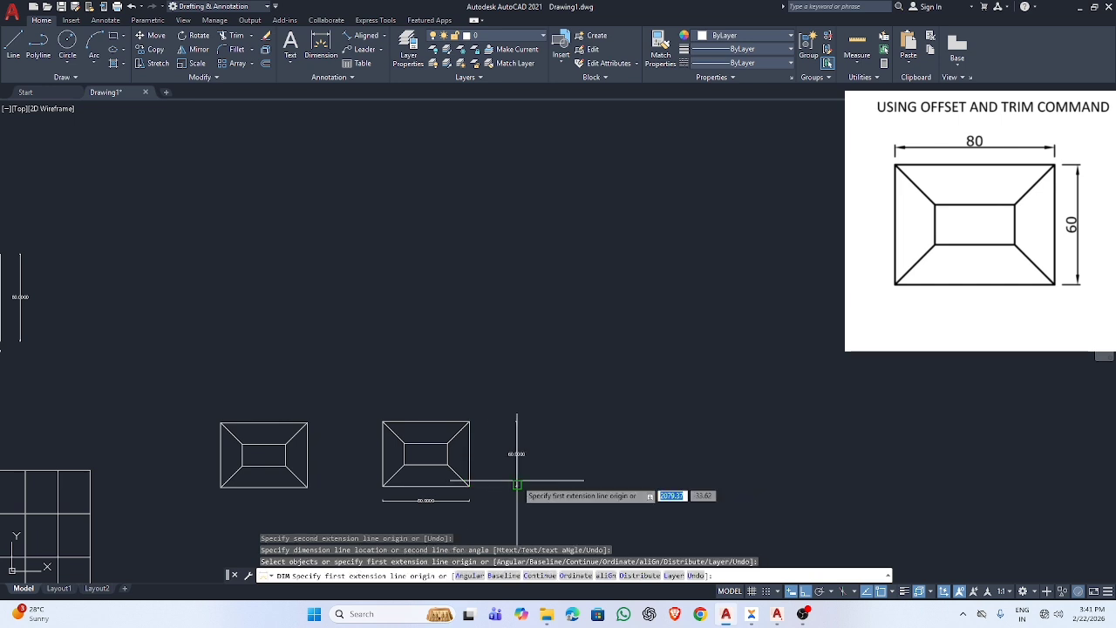
Dimension the line-drawn figure's overall height beside its right edge and its overall width below its lower edge
left_click(307, 423)
left_click(307, 487)
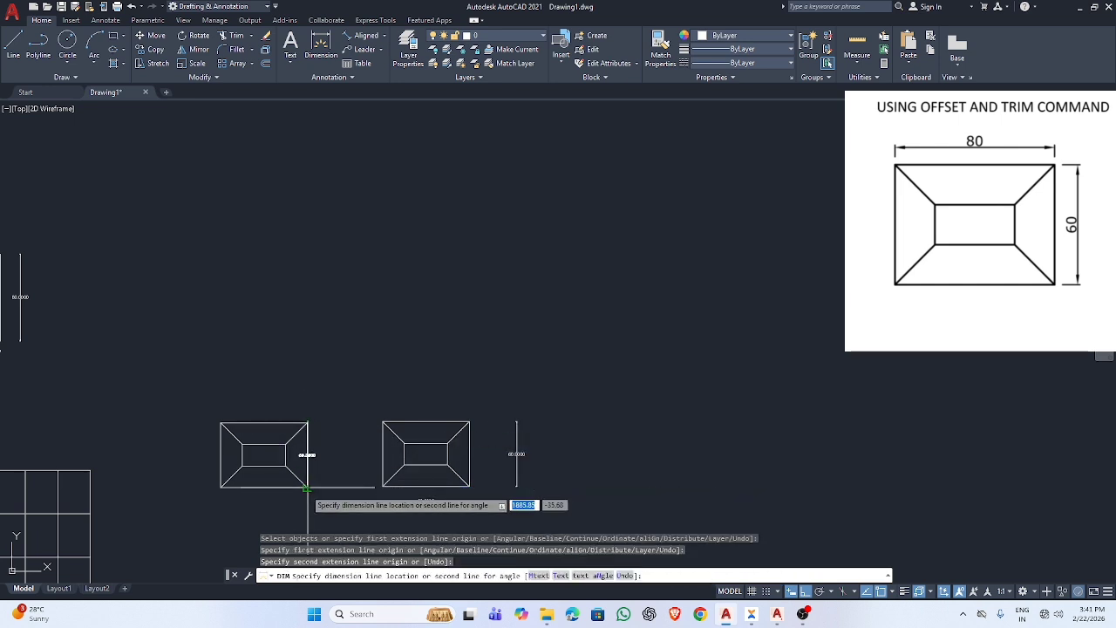
left_click(326, 454)
key("Return")
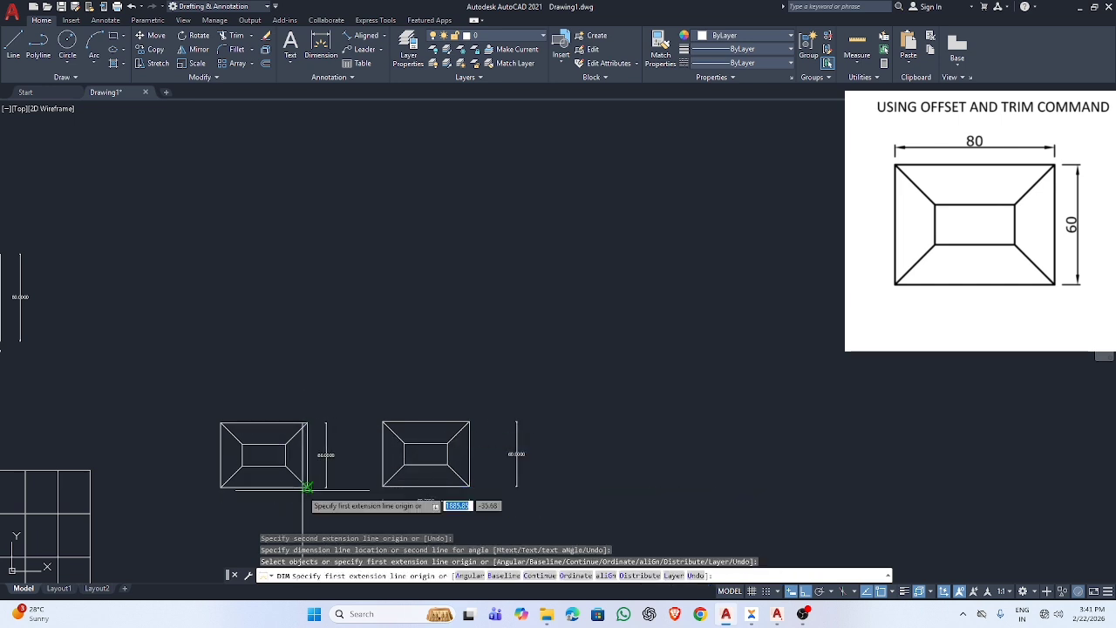
left_click(293, 487)
left_click(307, 504)
scroll(307, 504, "up", 6)
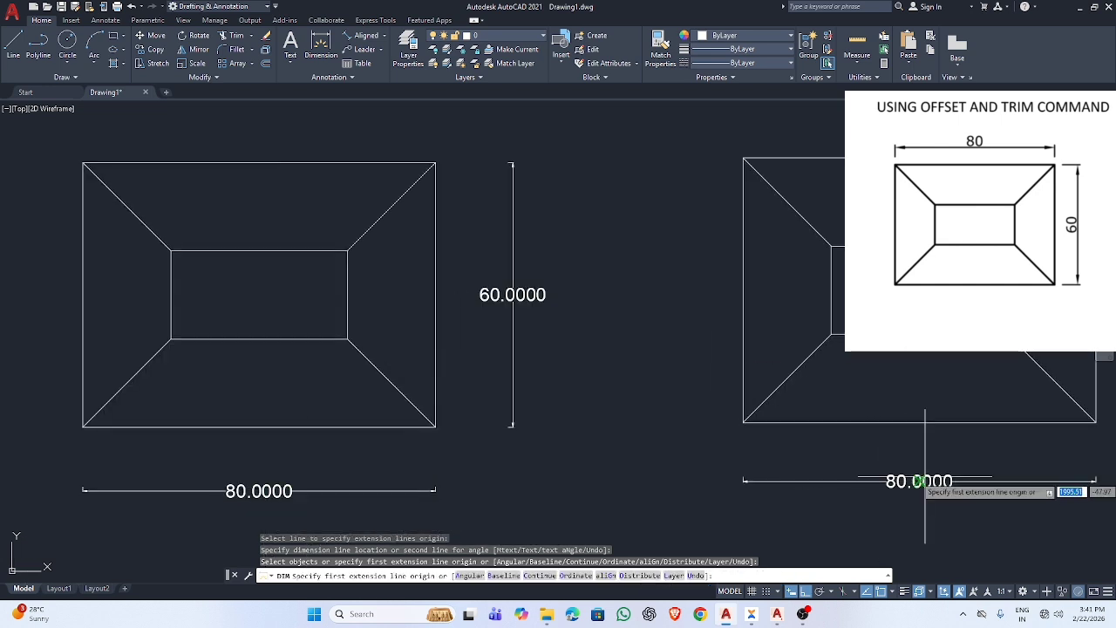
mouse_move(1003, 287)
middle_mouse_down()
mouse_move(271, 354)
mouse_move(7, 354)
middle_mouse_up()
scroll(13, 537, "down", 8)
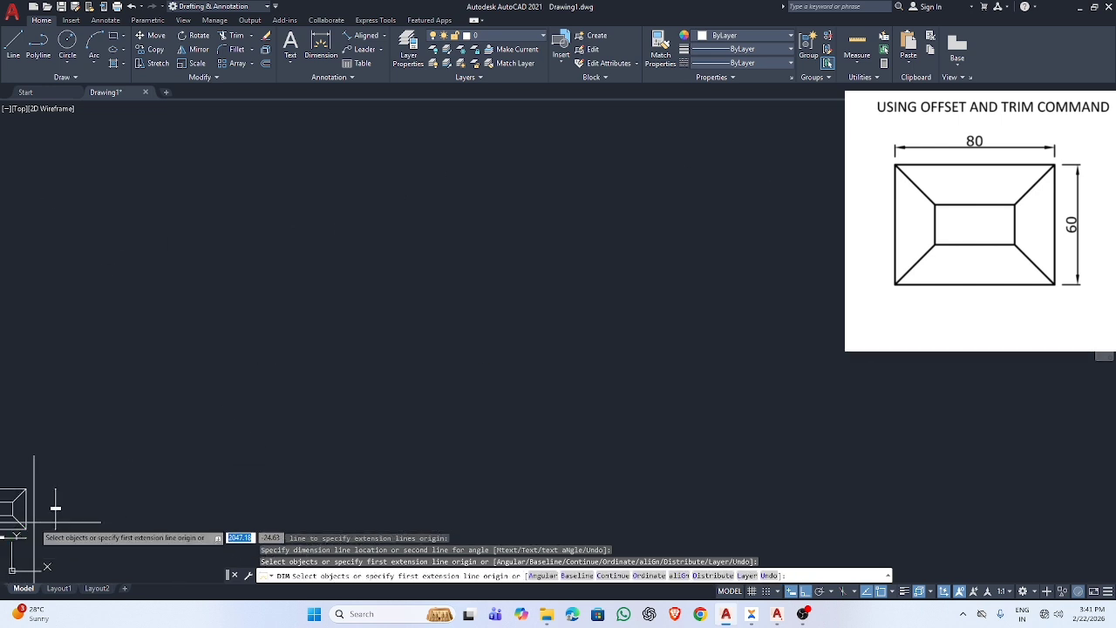
middle_click_drag(262, 444, 349, 374)
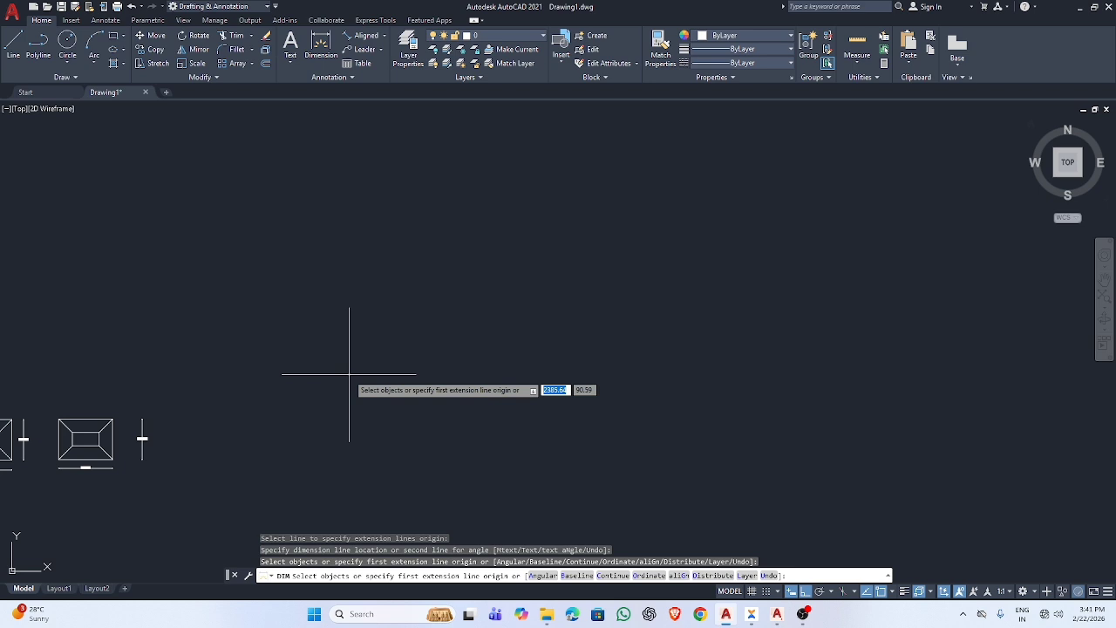
scroll(348, 375, "down", 2)
scroll(349, 375, "up", 2)
scroll(349, 375, "up", 2)
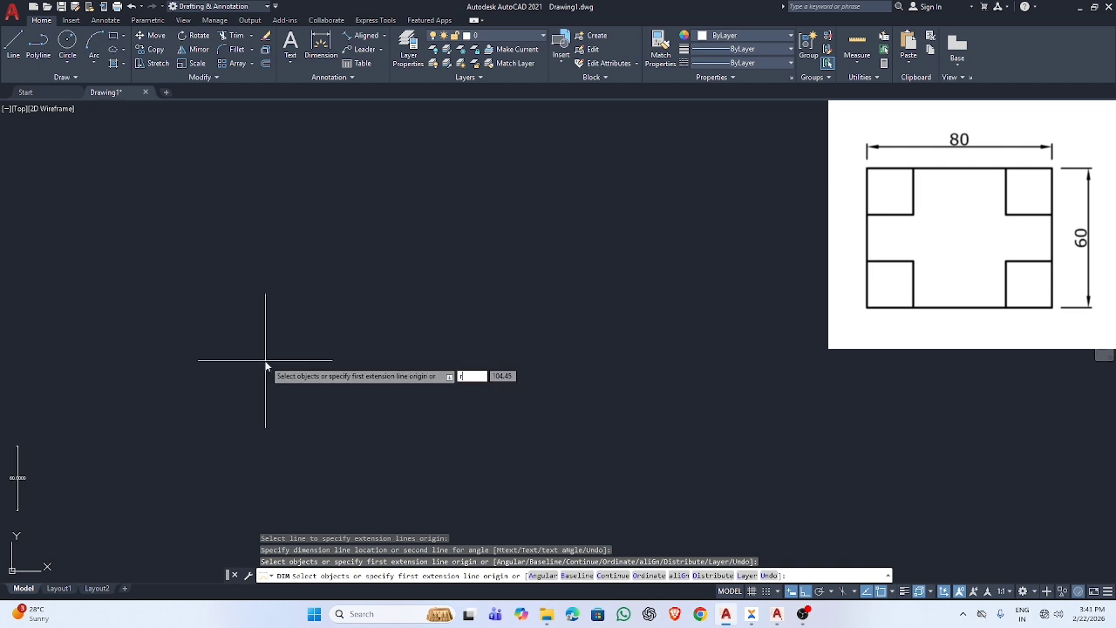
type("c")
key("Return")
left_click(181, 368)
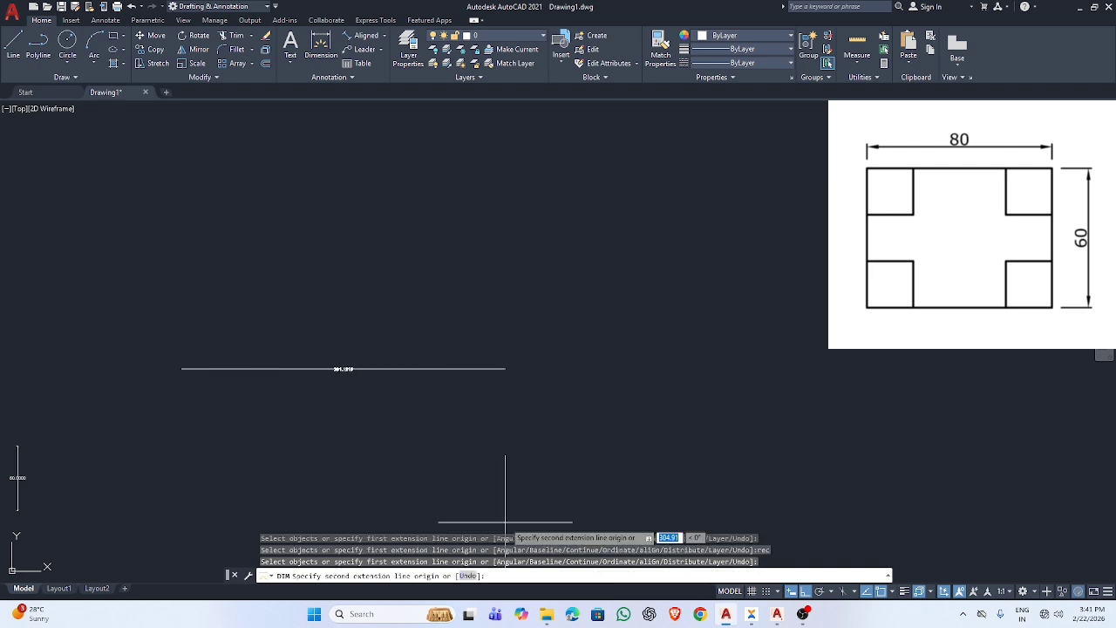
key("Escape")
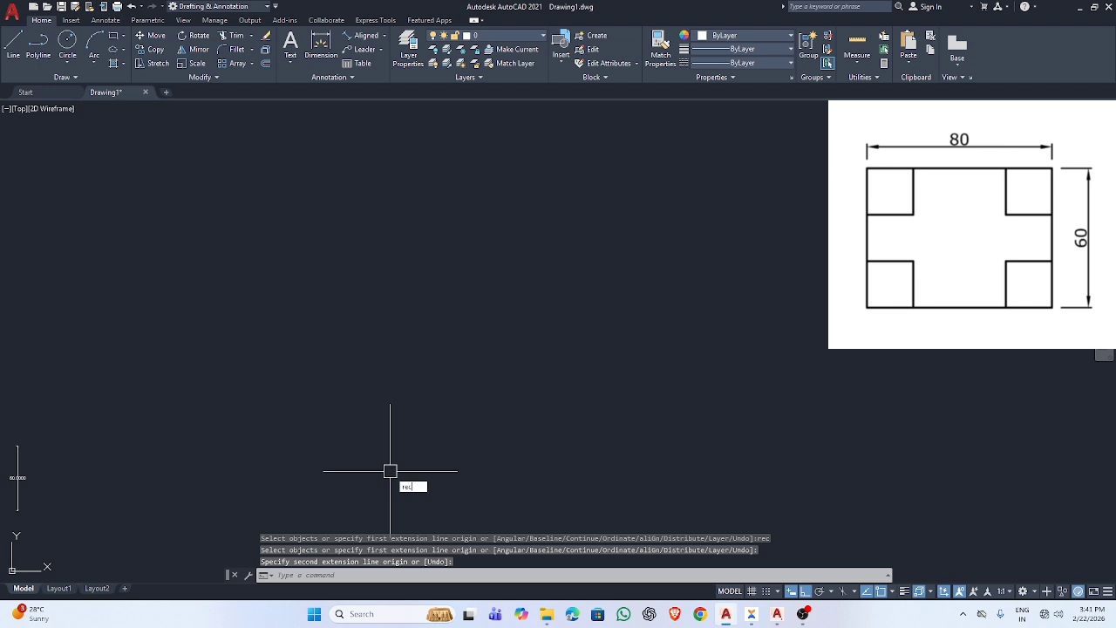
Draw an 80 by 60 rectangle in the empty area to the right of the finished figures
type("rec")
key("Return")
left_click(207, 346)
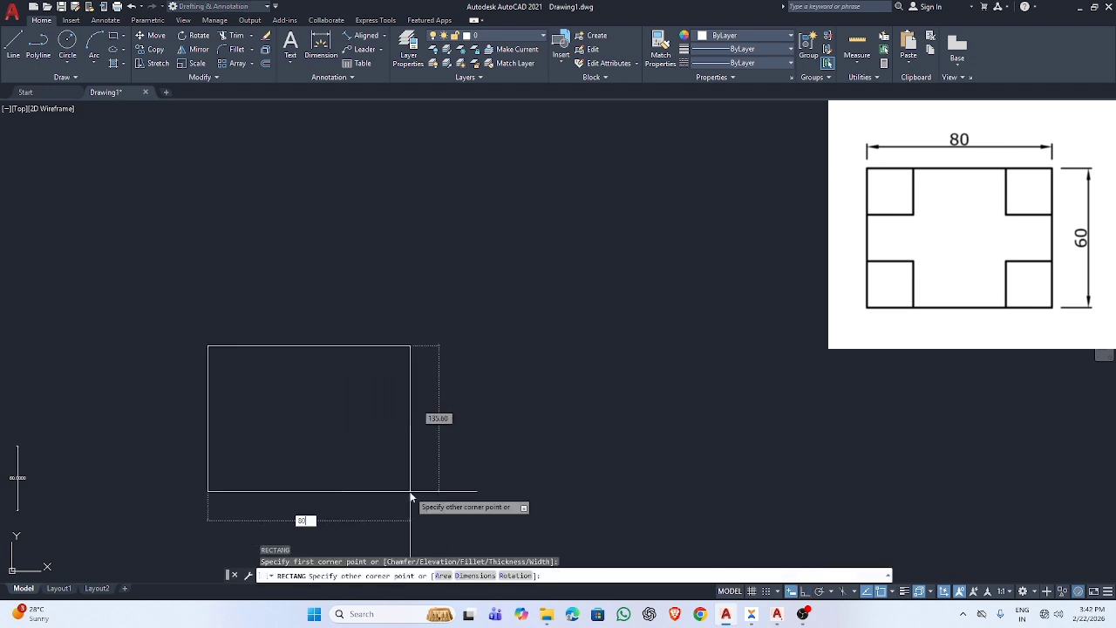
type("80")
key("Tab")
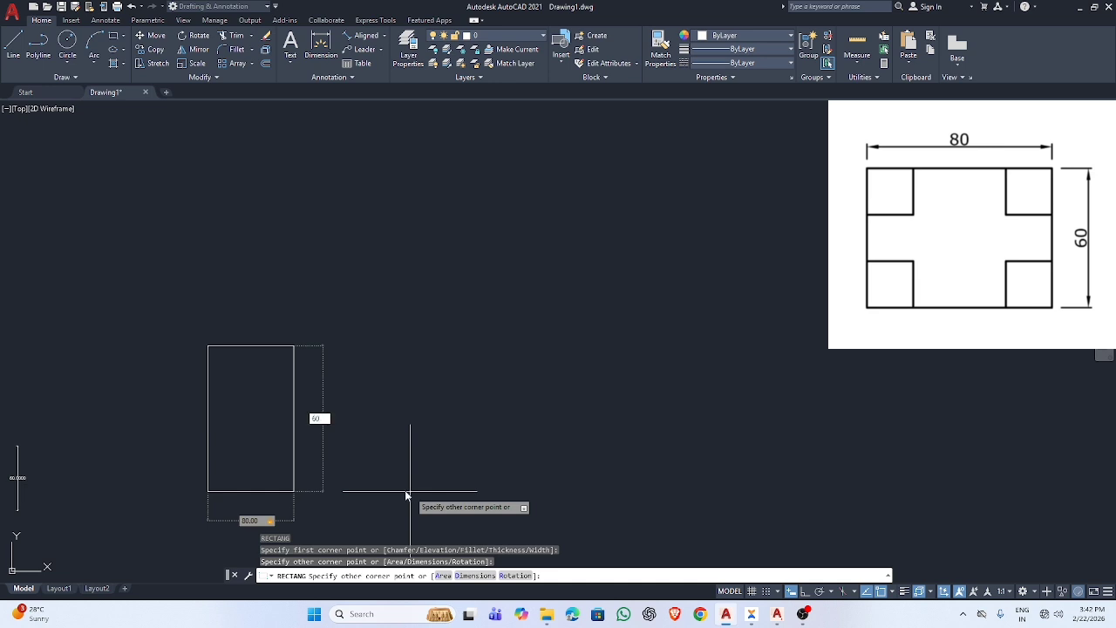
type("60")
key("Return")
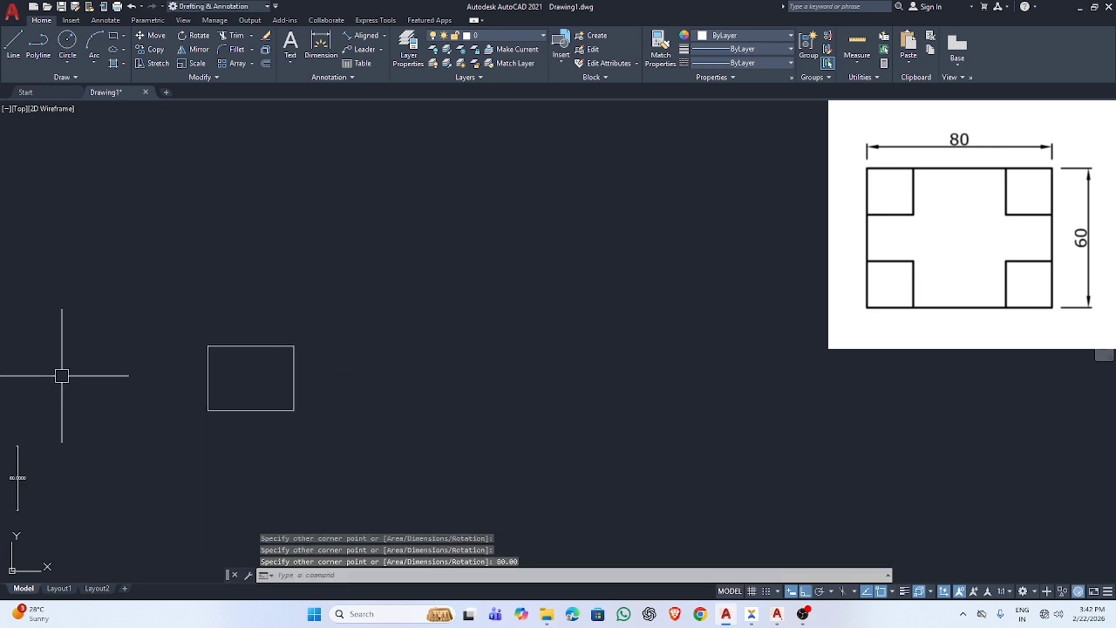
Draw a 20 by 20 square inside the new rectangle, starting at its upper-right corner
key("Return")
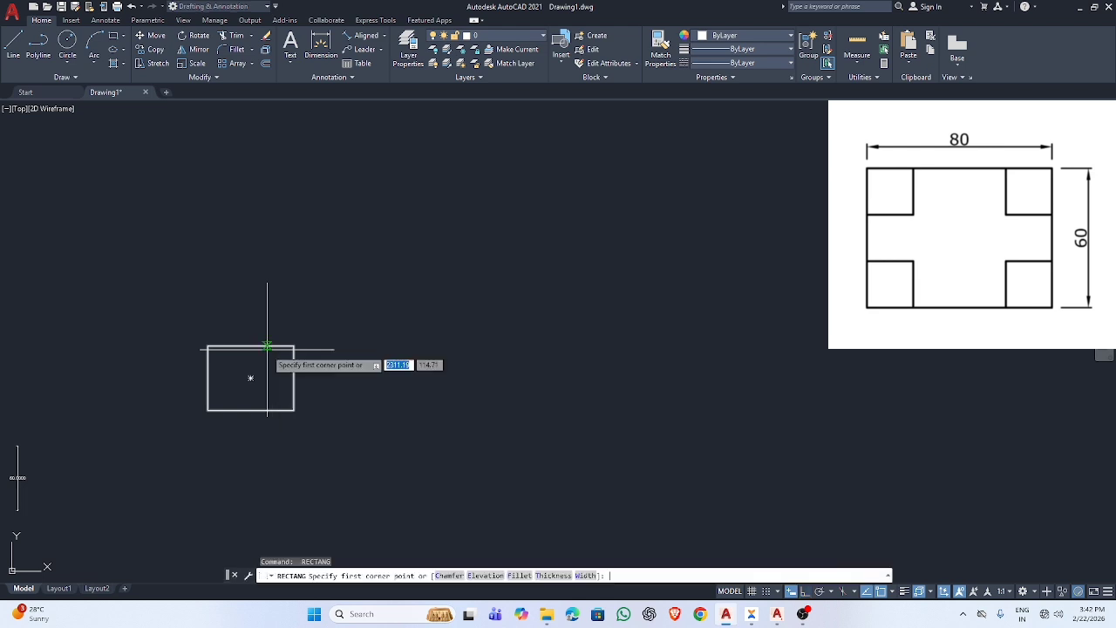
left_click(294, 346)
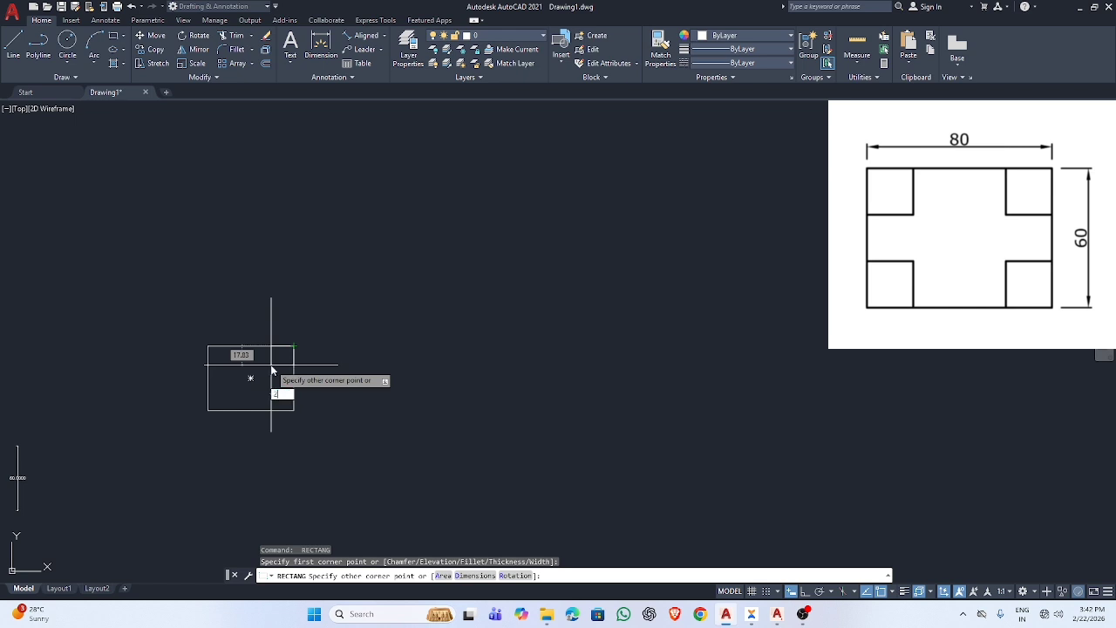
type("20")
key("Tab")
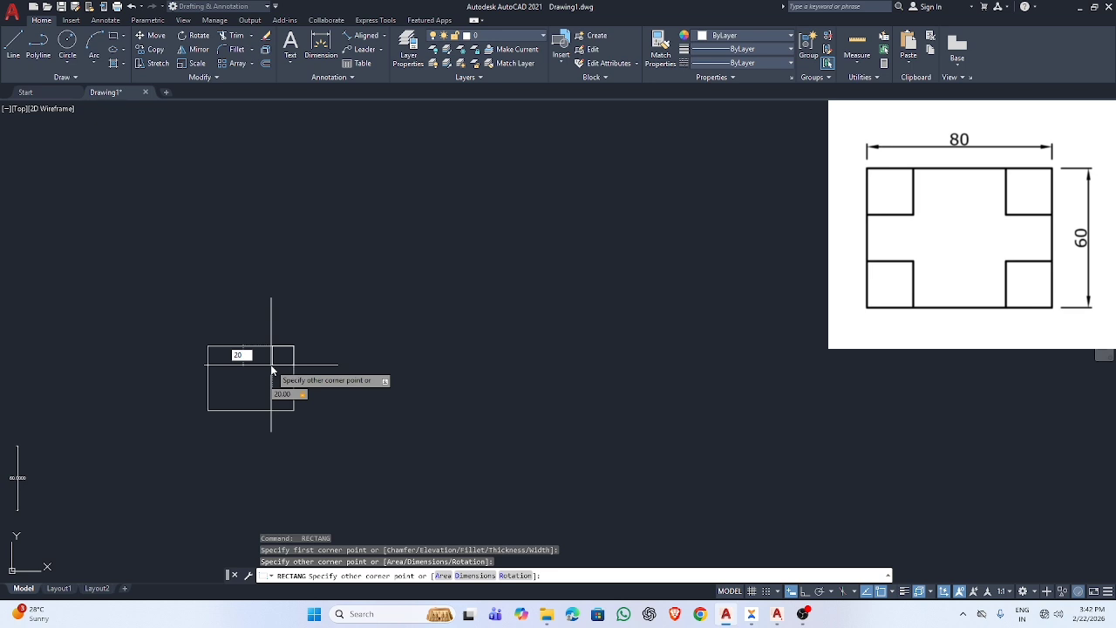
key("Return")
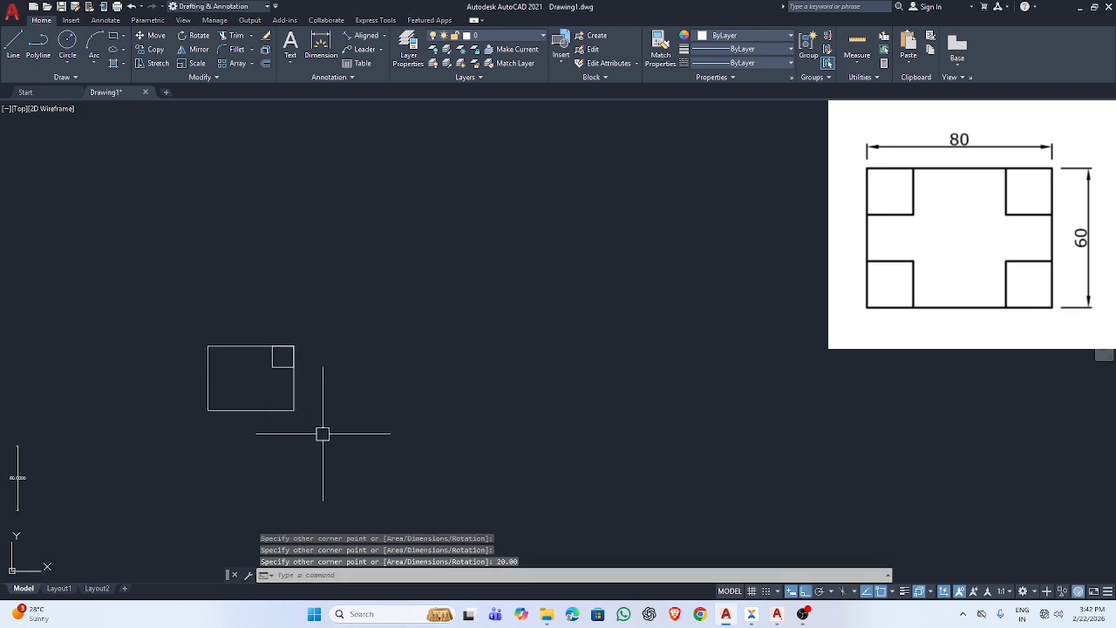
Move the 20 by 20 square by its lower-right corner down to the large rectangle's lower-right corner
scroll(197, 401, "up", 6)
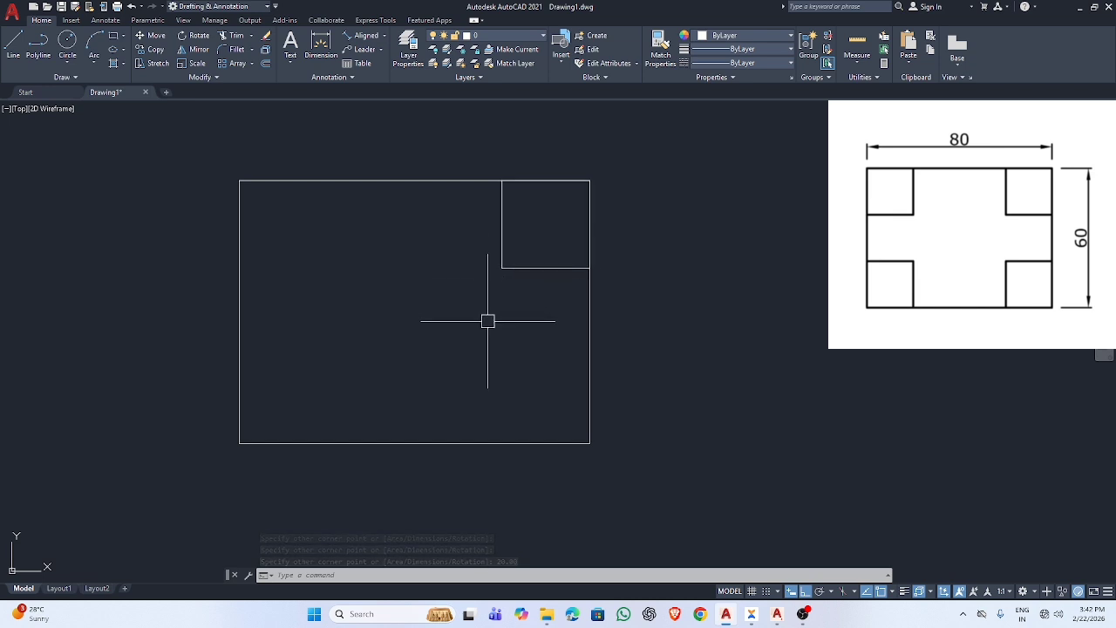
left_click(481, 149)
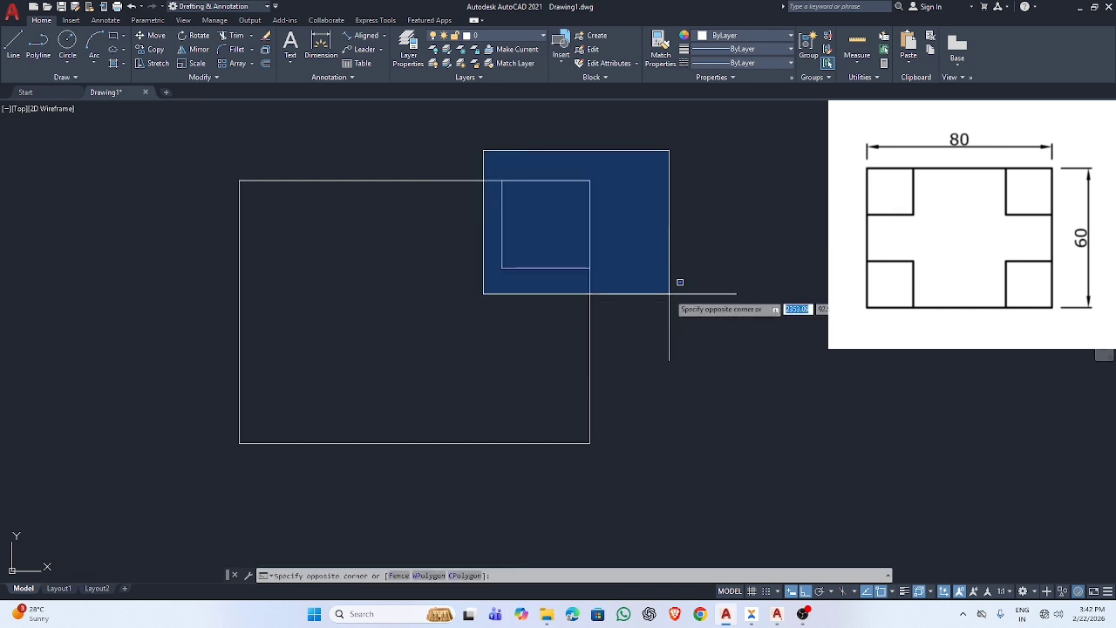
left_click(683, 361)
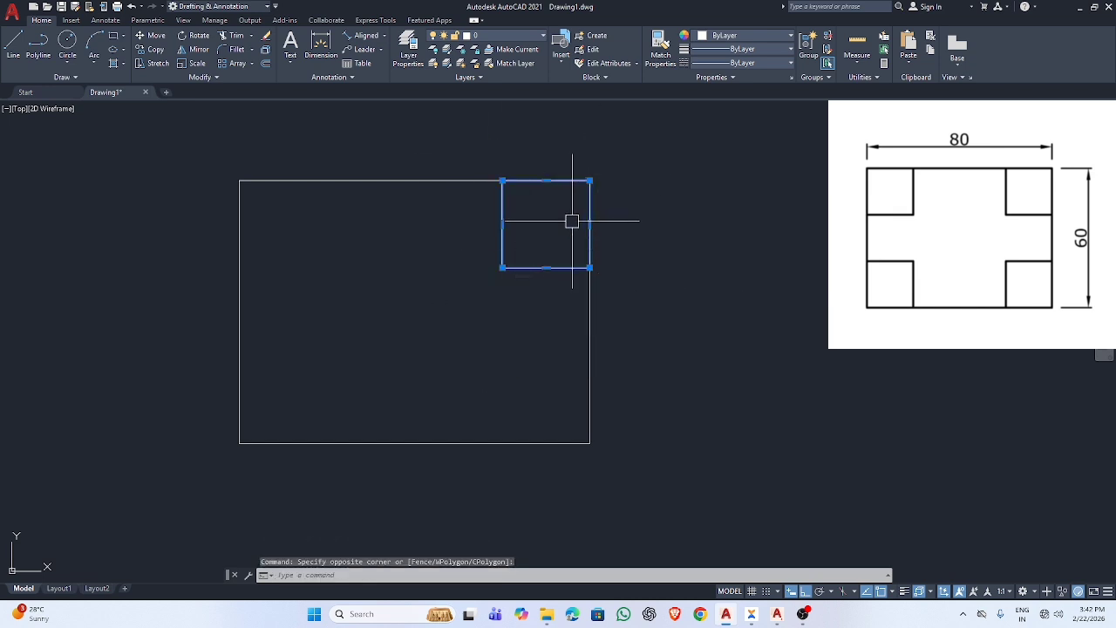
type("m")
key("Return")
left_click(590, 269)
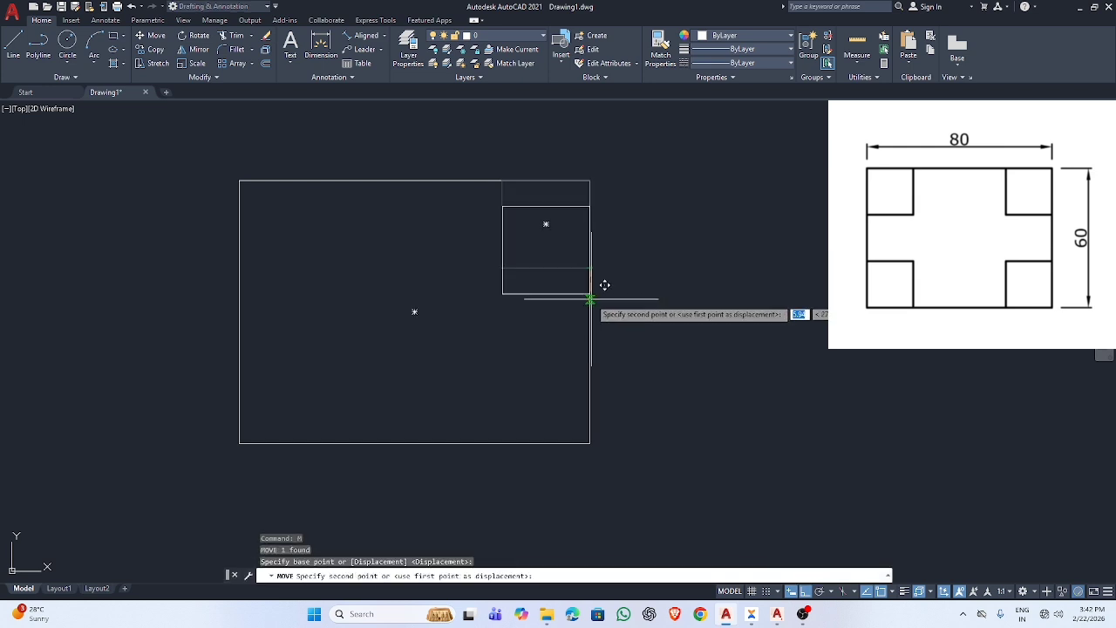
left_click(593, 439)
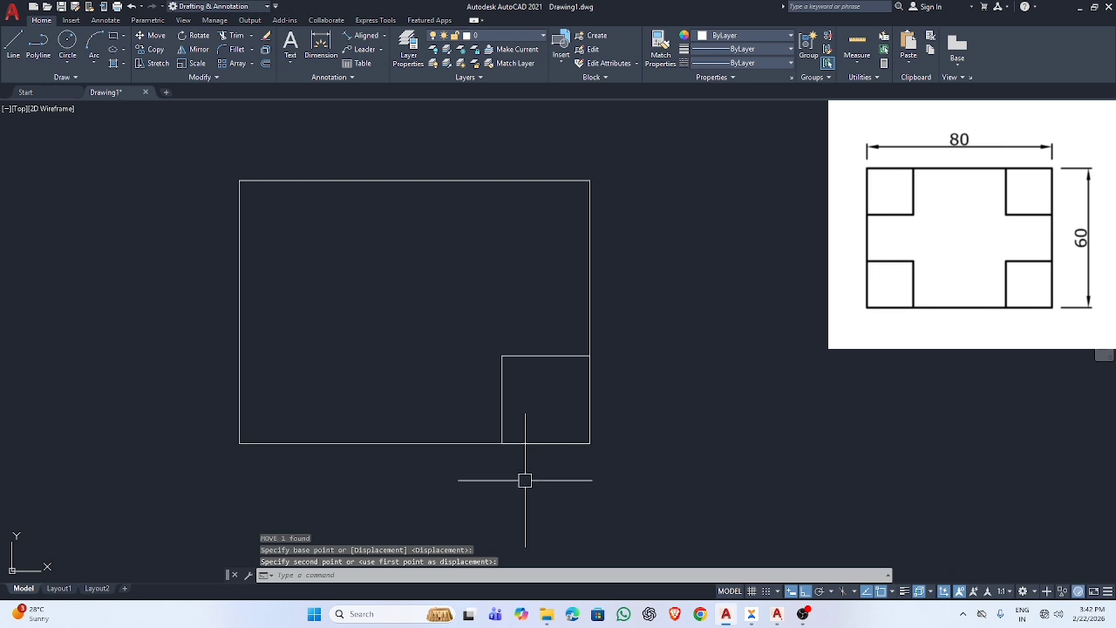
key("Return")
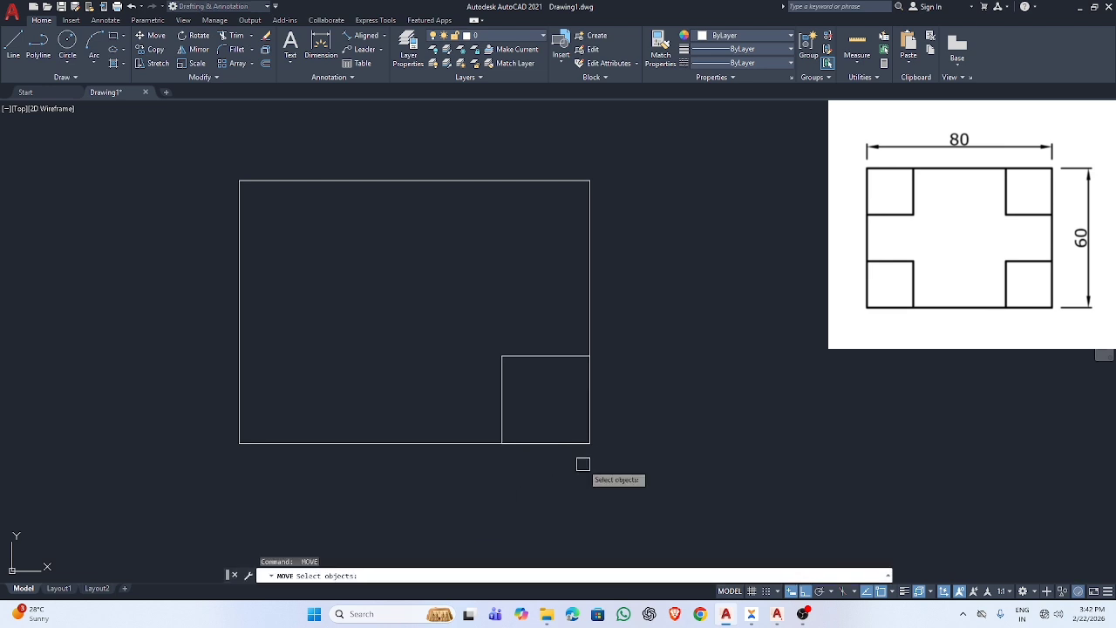
left_click(428, 304)
left_click(752, 463)
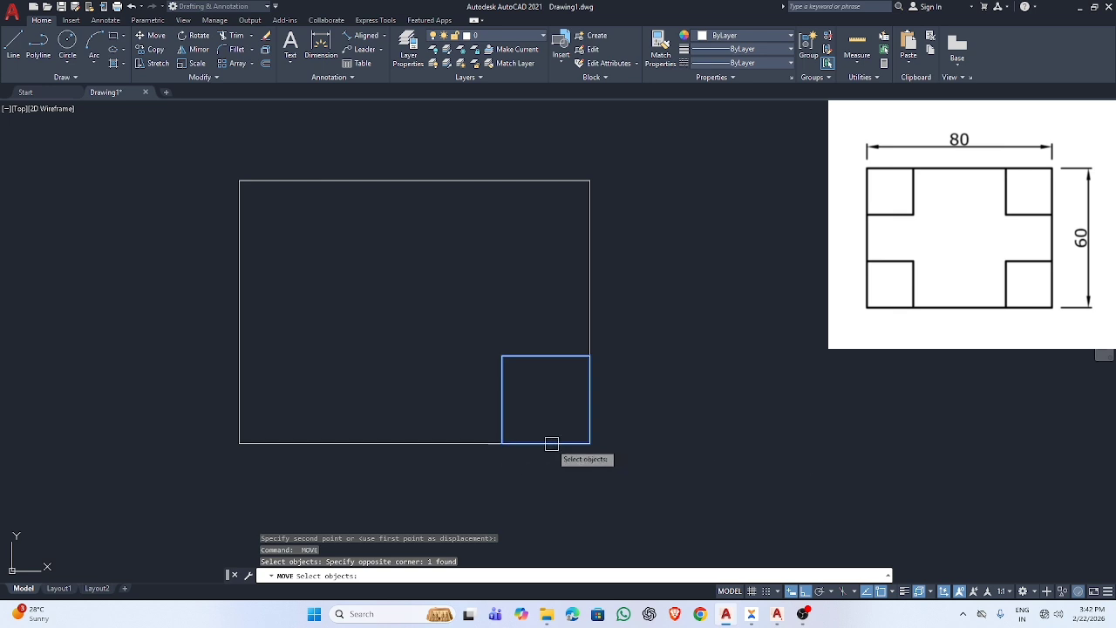
key("Escape")
Copy the lower-right 20 by 20 square to the large rectangle's upper-right and lower-left corners
type("C")
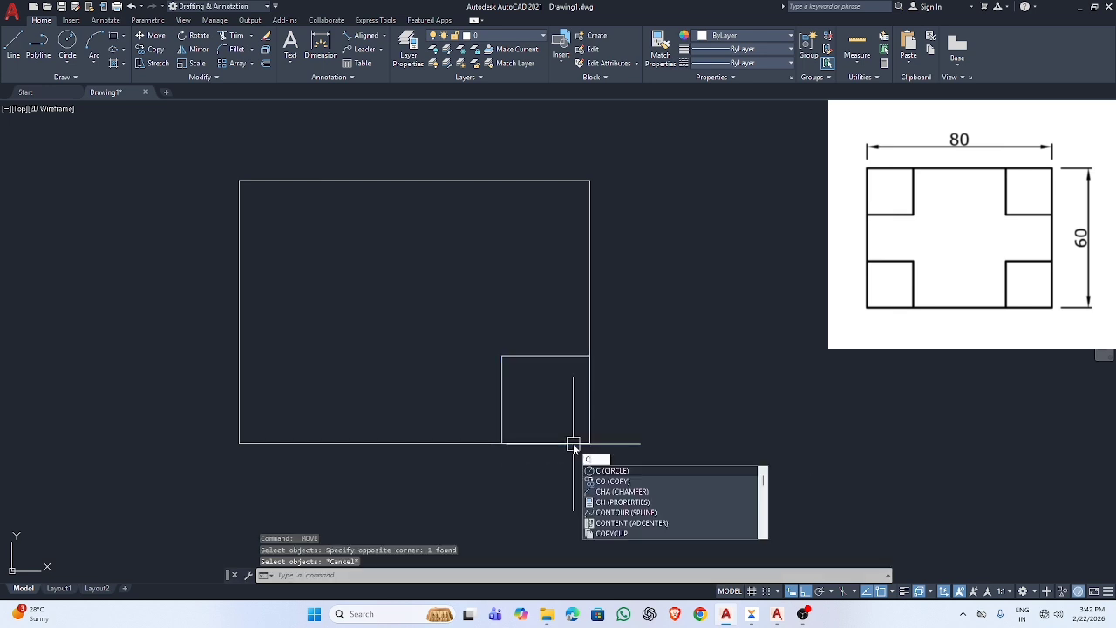
type("O")
key("Return")
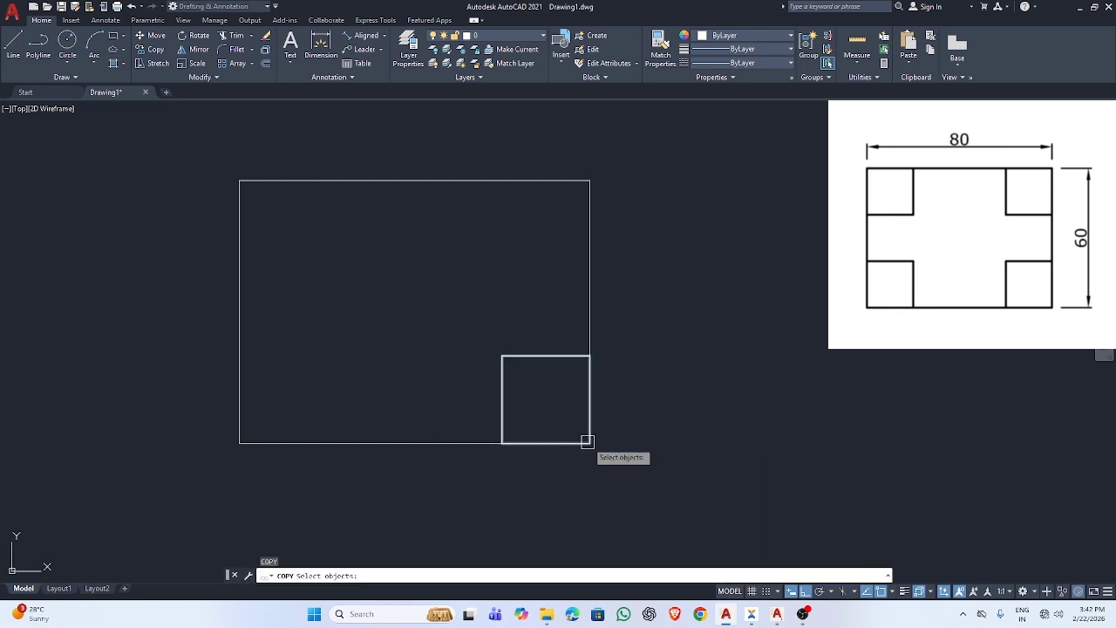
left_click(587, 441)
key("Return")
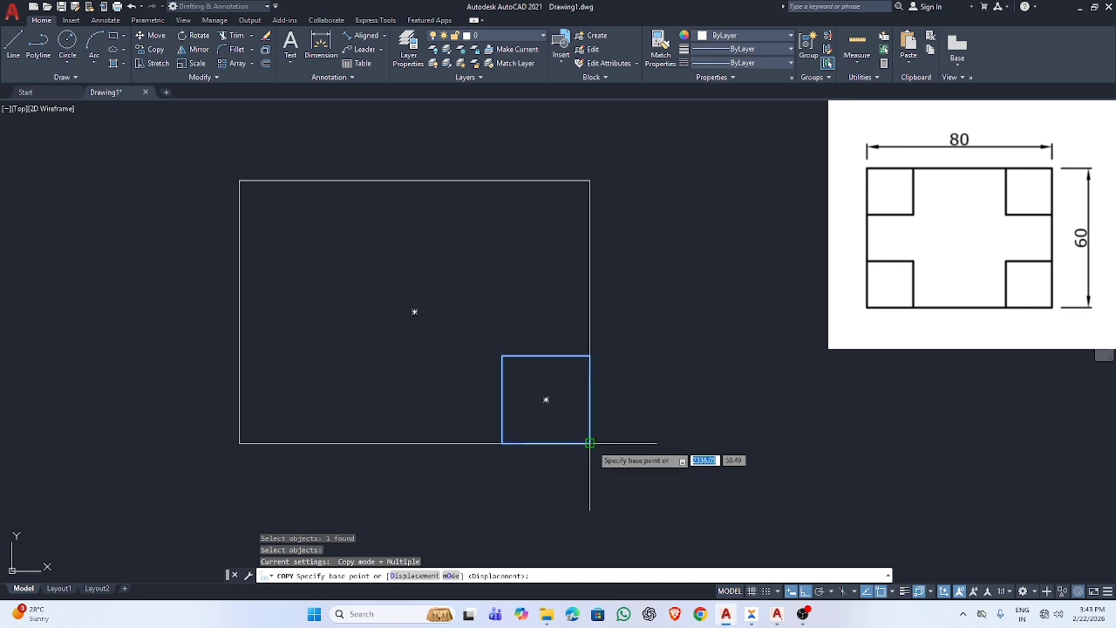
left_click(590, 443)
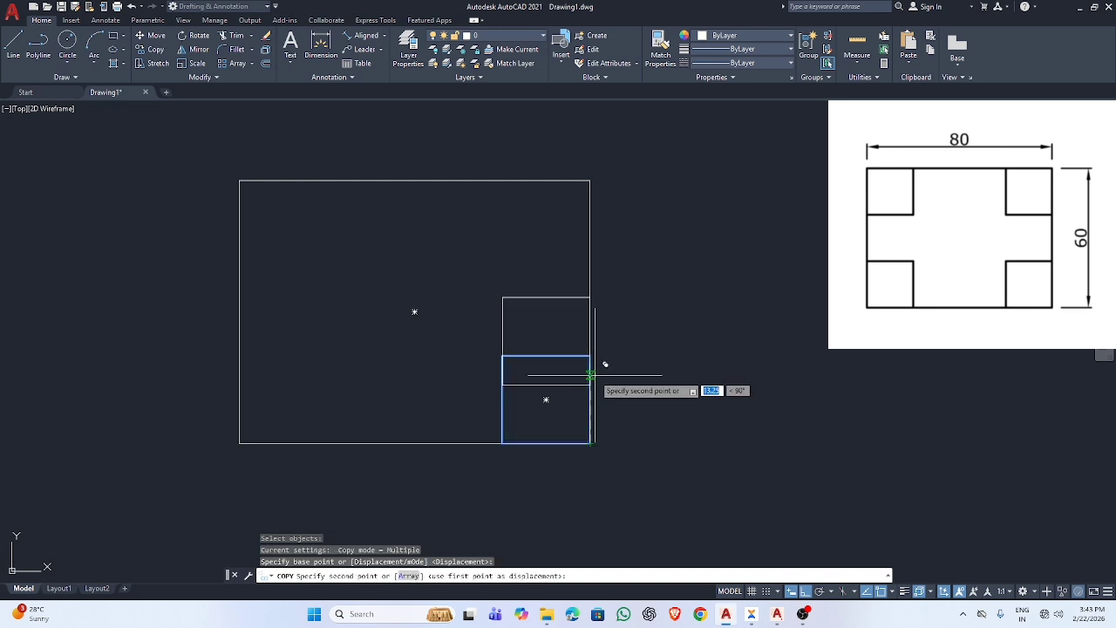
left_click(590, 443)
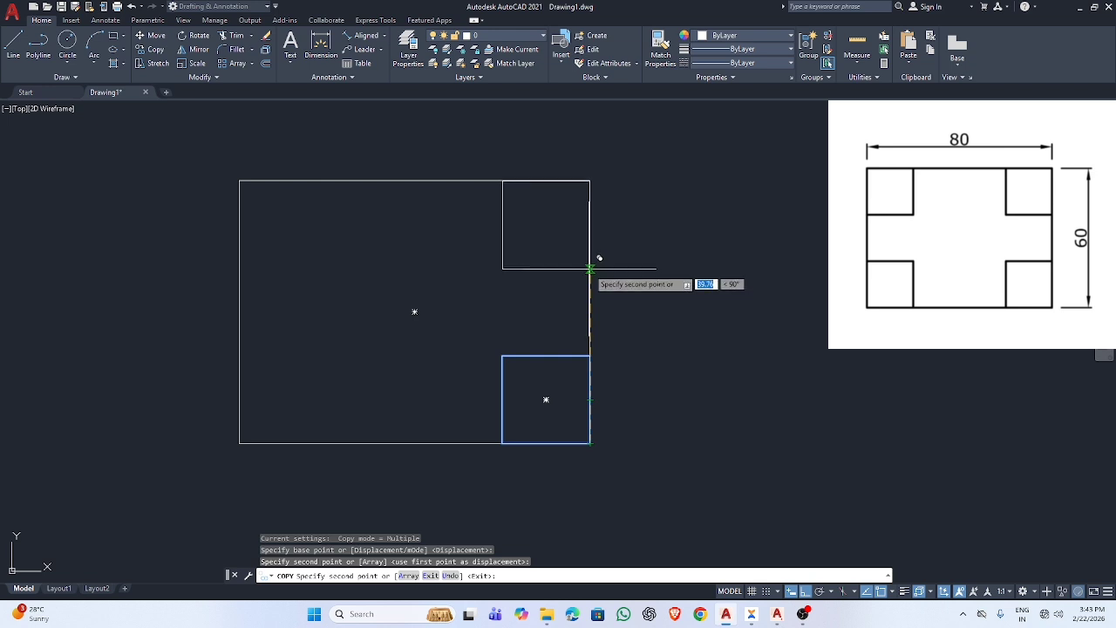
left_click(590, 269)
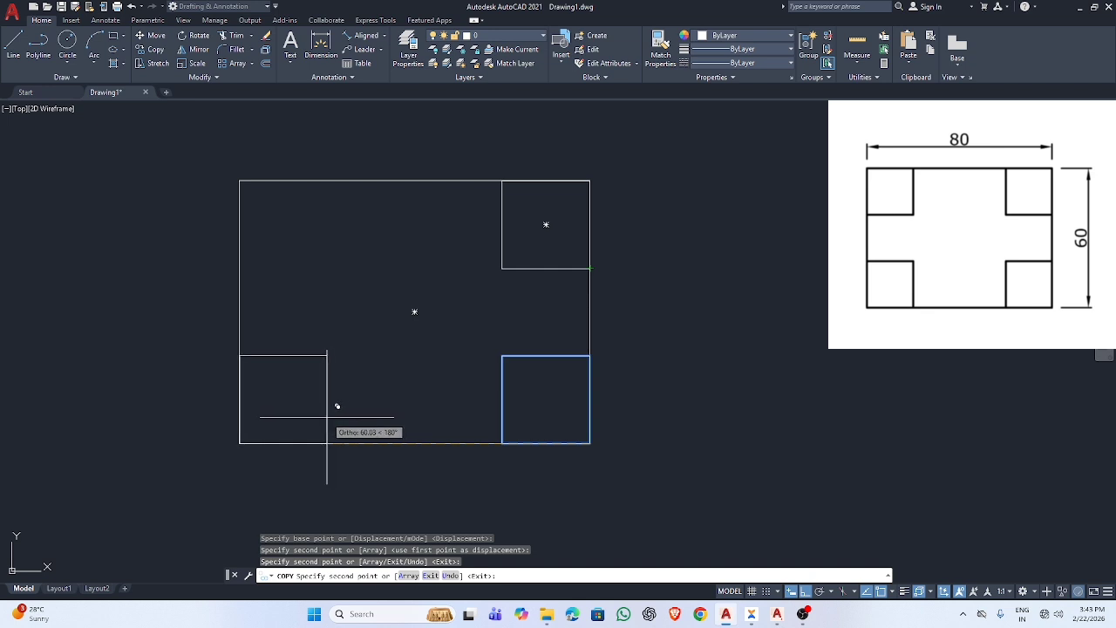
left_click(327, 417)
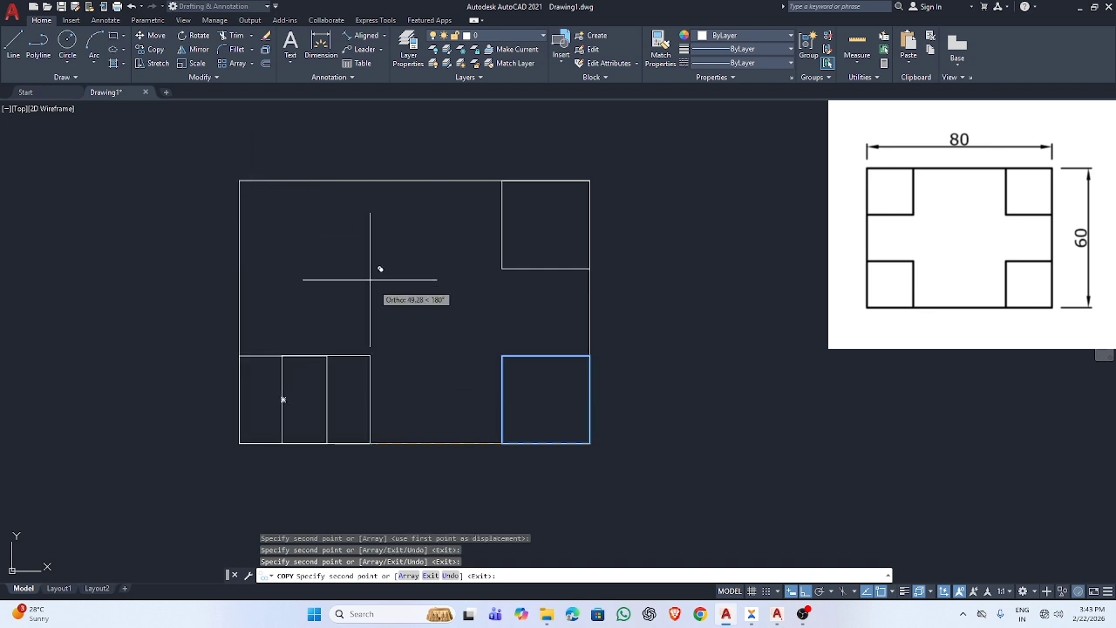
key("Return")
key("Return")
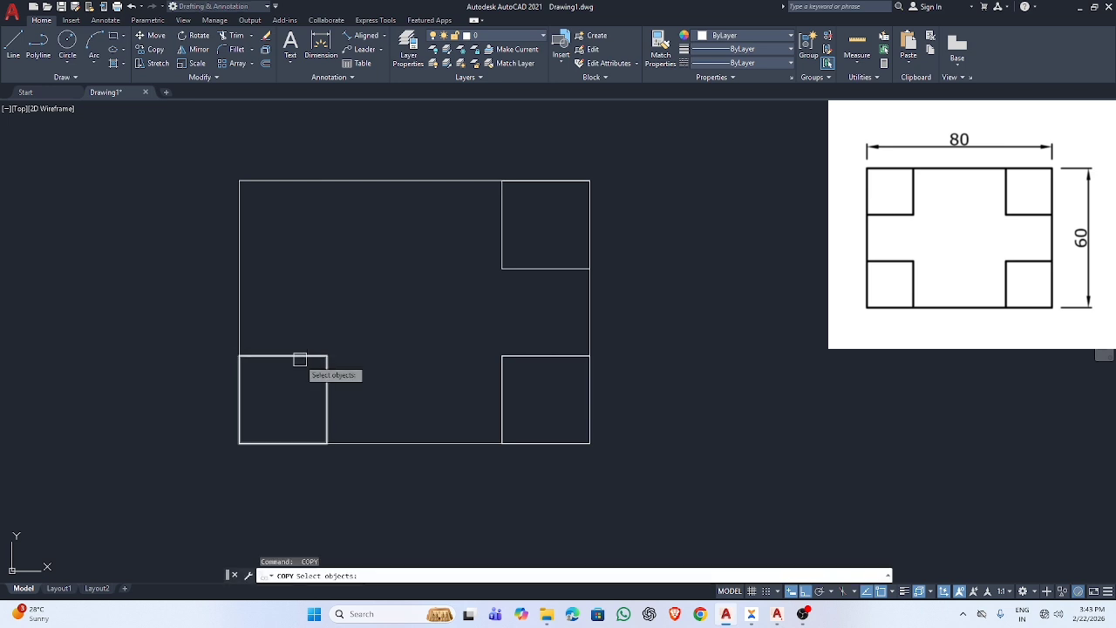
left_click(299, 360)
key("Return")
left_click(240, 443)
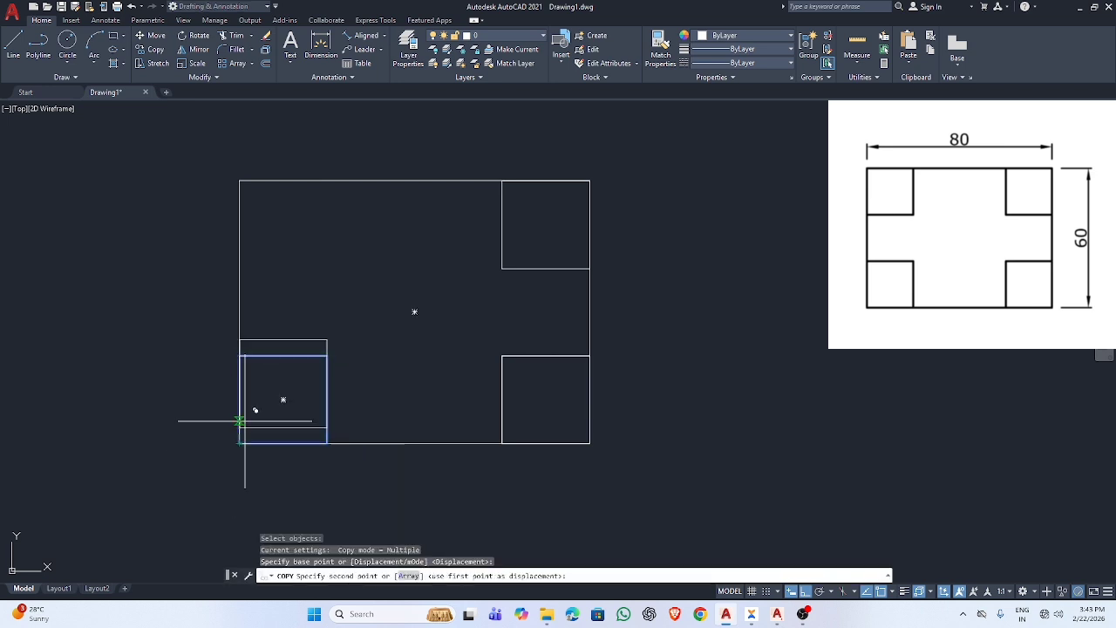
key("Escape")
Copy the lower-left square by its upper-left corner to the large rectangle's upper-left corner
key("Return")
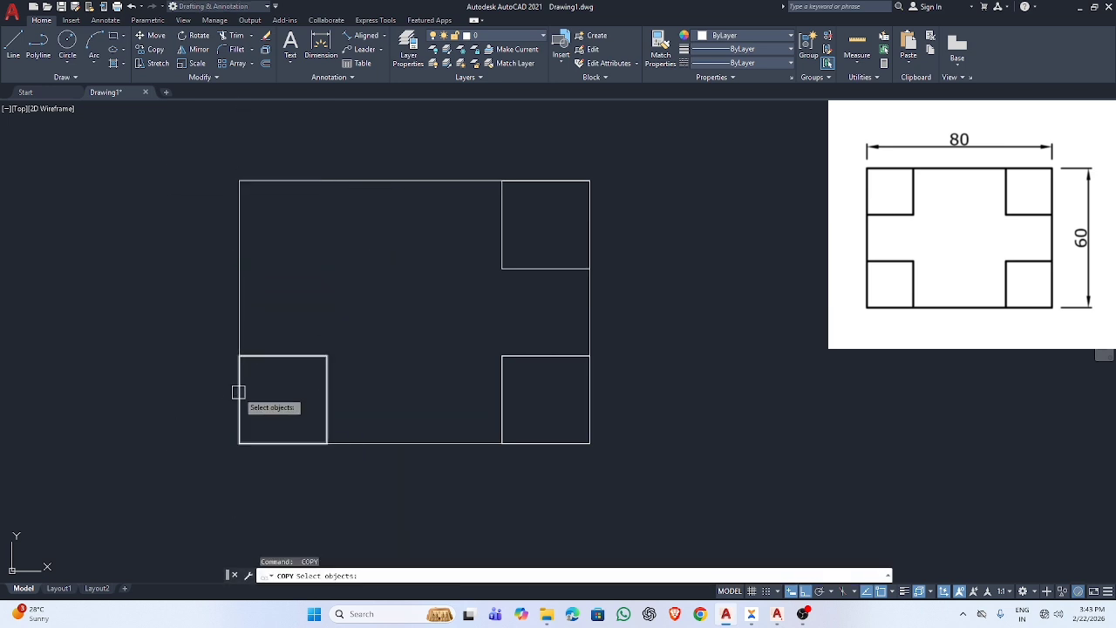
left_click(239, 393)
key("Return")
left_click(239, 356)
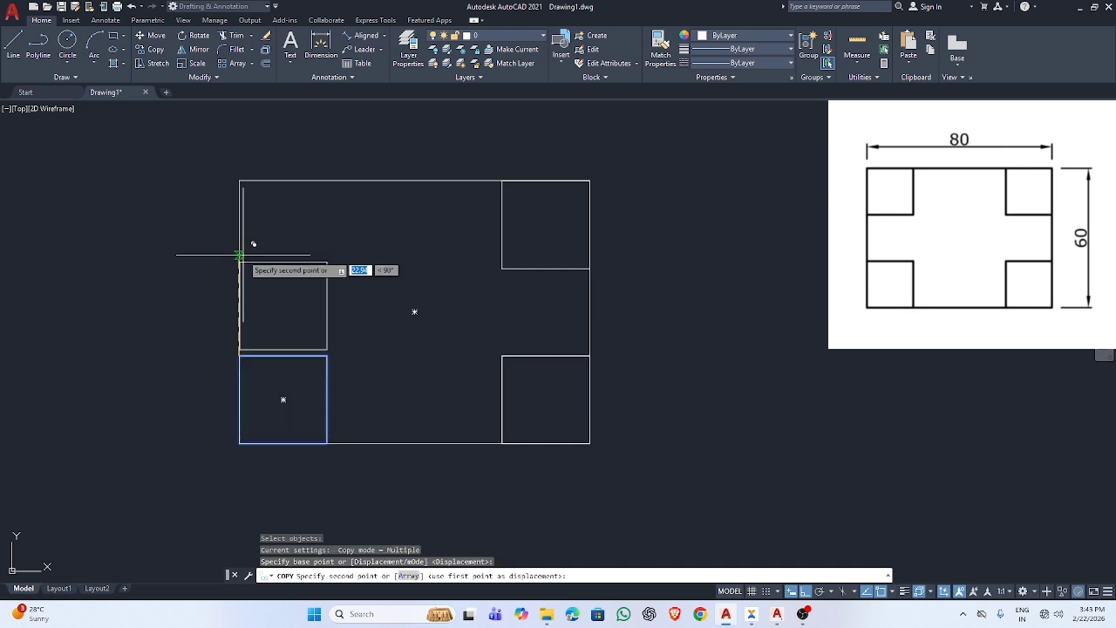
left_click(239, 180)
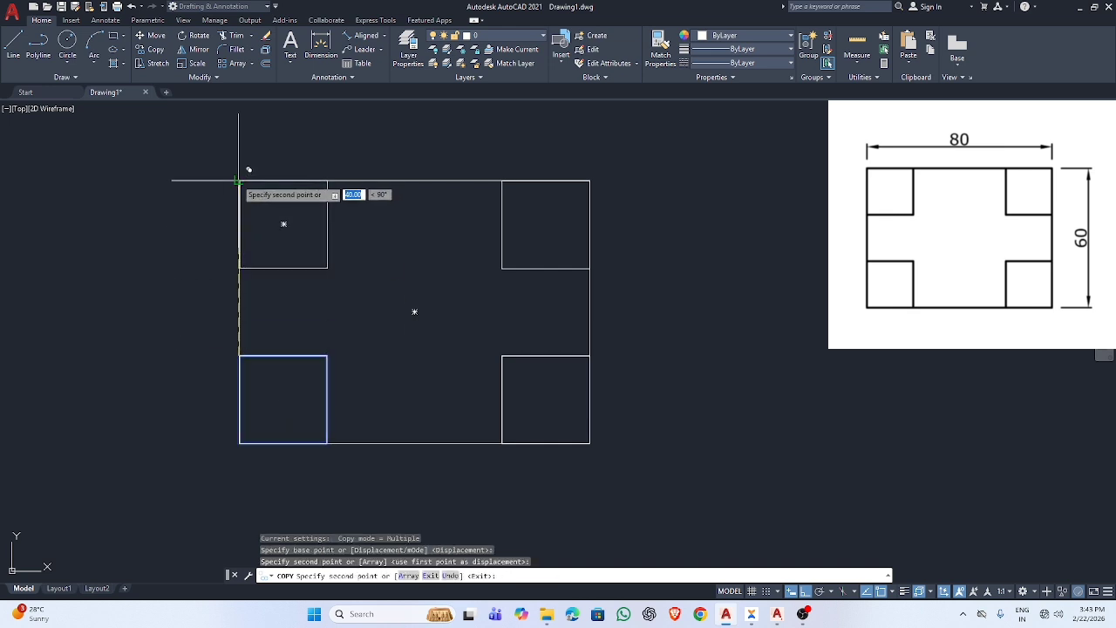
key("Escape")
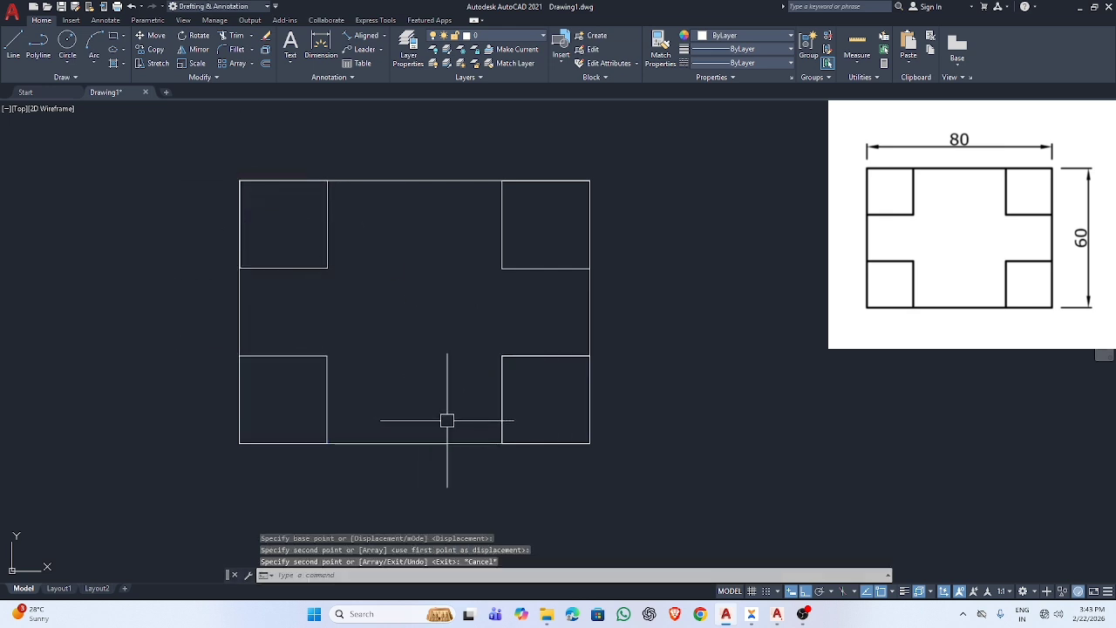
scroll(445, 420, "down", 2)
scroll(444, 421, "up", 2)
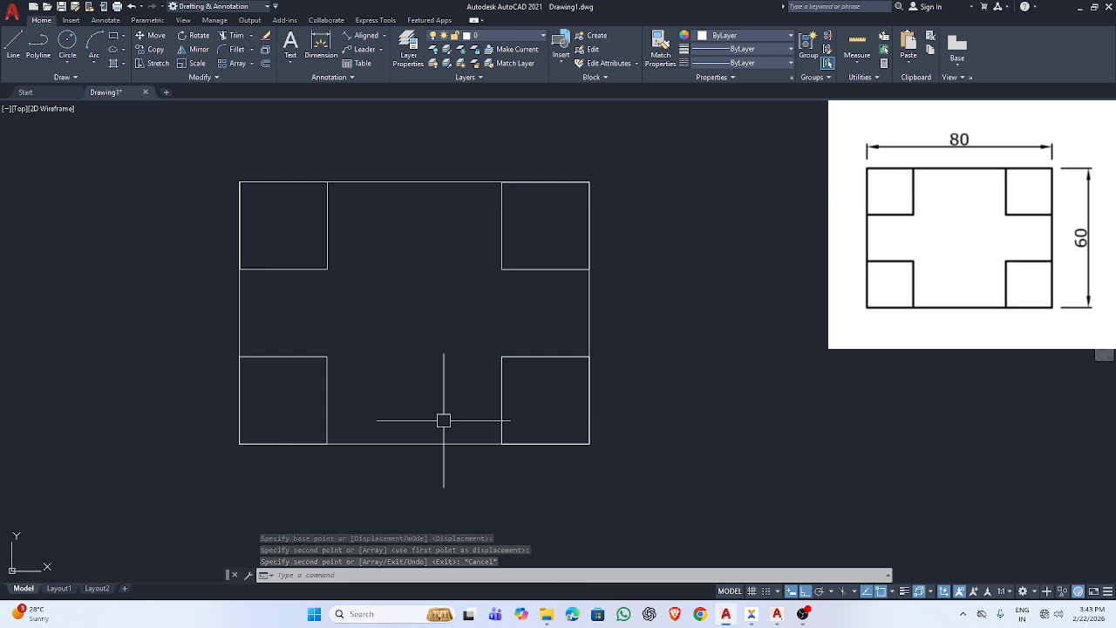
scroll(444, 420, "down", 3)
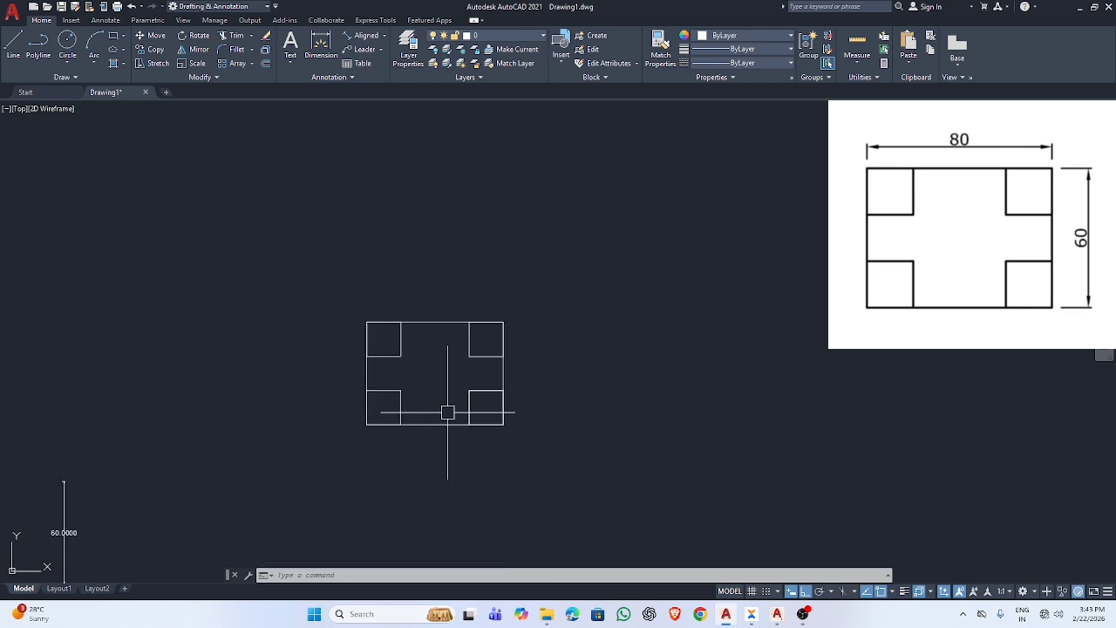
scroll(445, 409, "up", 2)
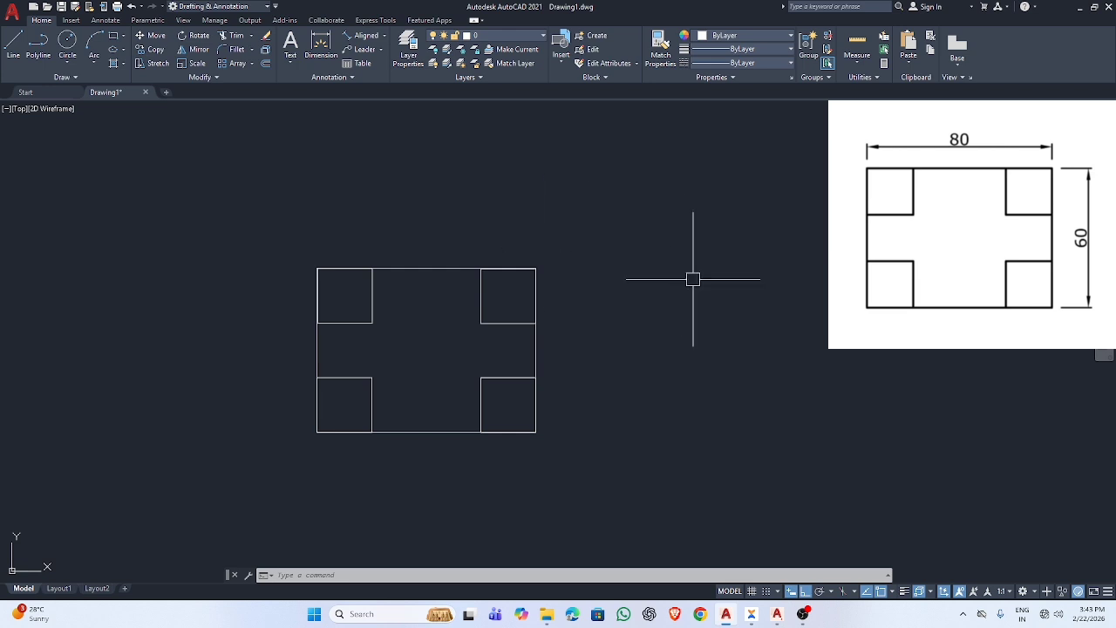
Try to draw a rectangle 80 wide in the empty area beside the finished figure, and undo it
scroll(711, 351, "down", 2)
middle_click_drag(711, 351, 331, 389)
scroll(335, 388, "up", 2)
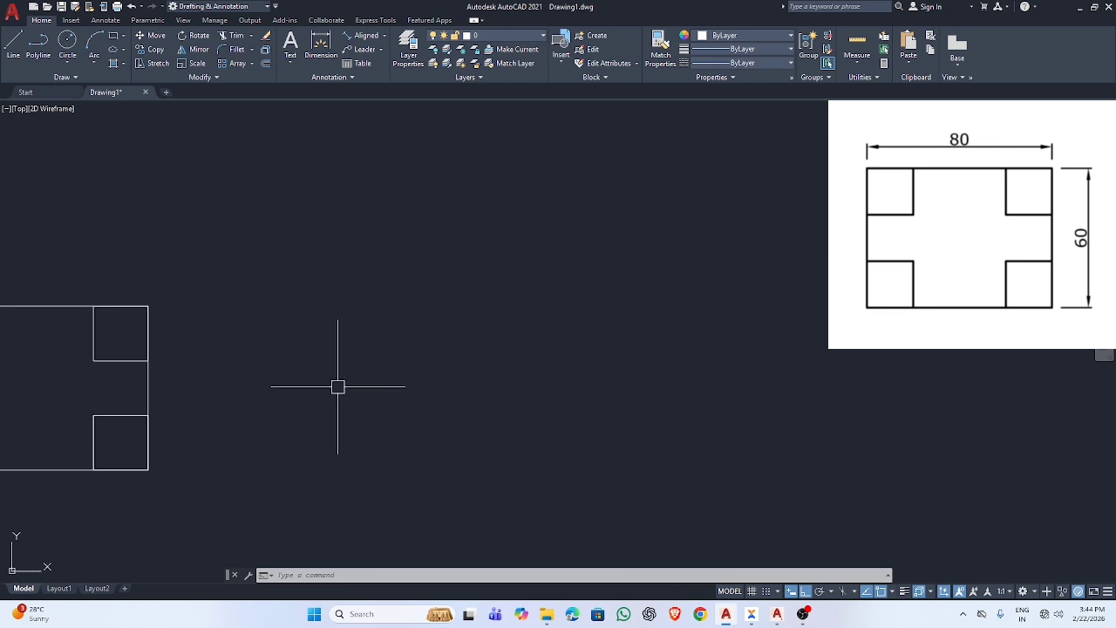
type("c")
key("Return")
left_click(288, 302)
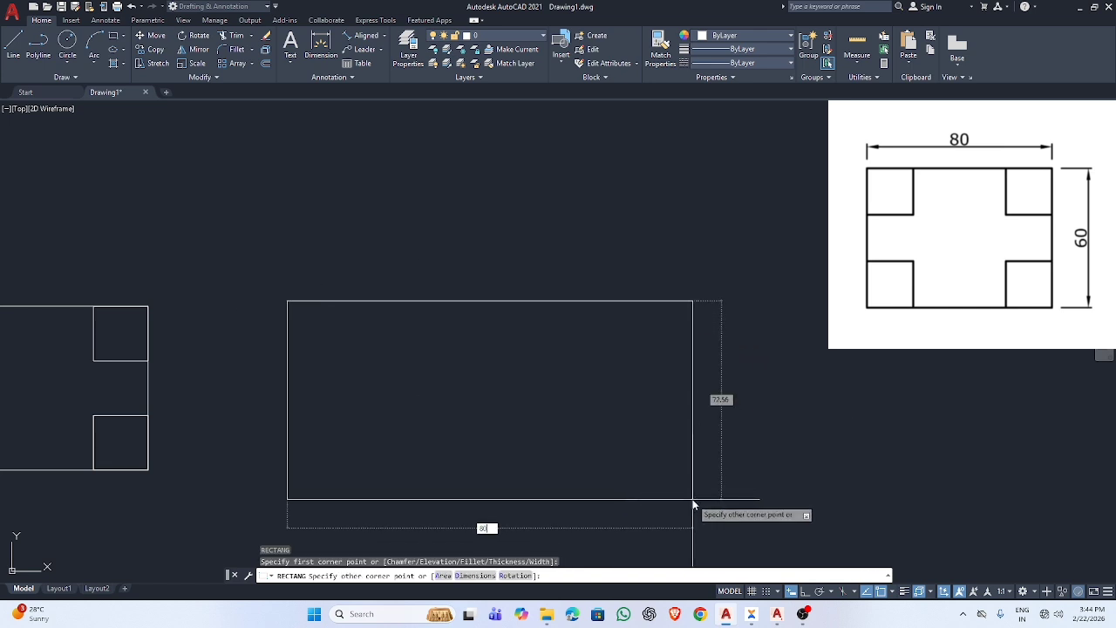
type("80")
key("Return")
key("BackSpace")
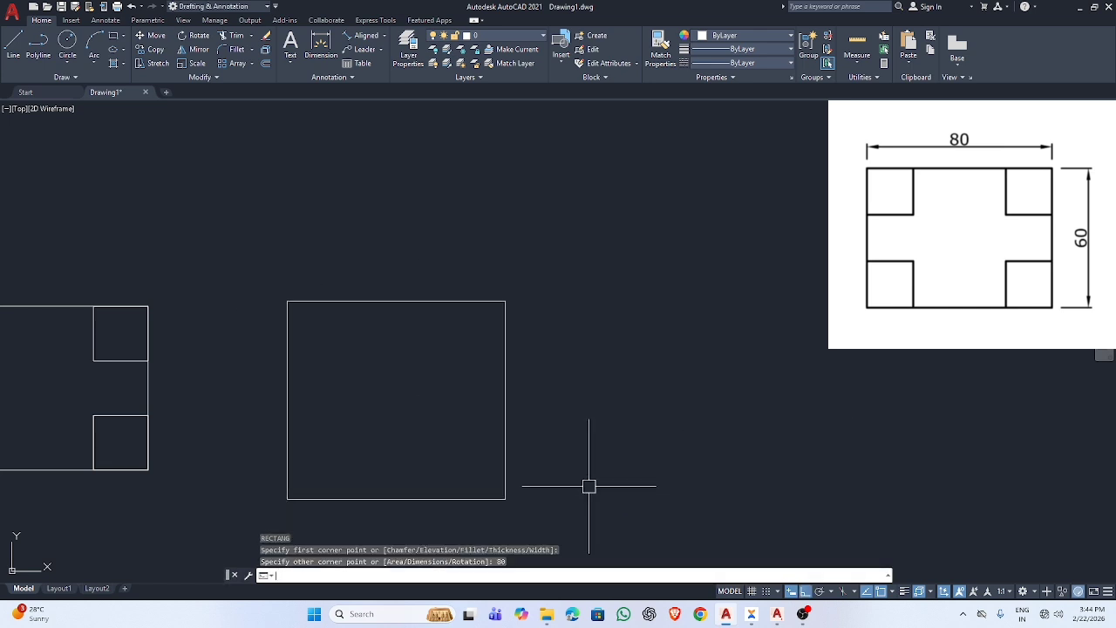
key("ctrl+z")
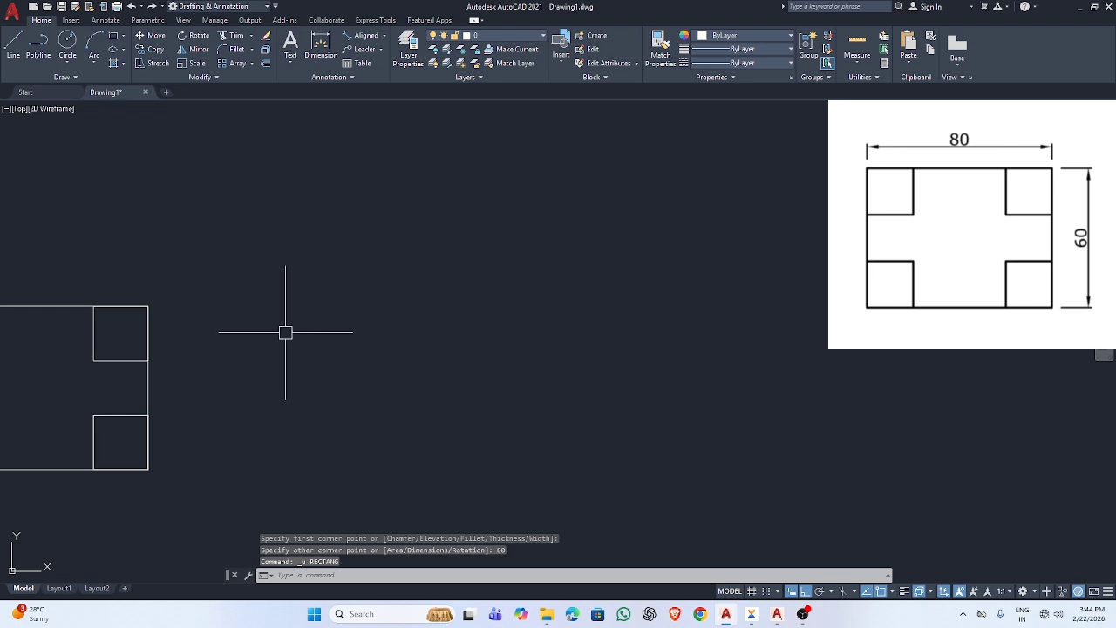
key("ctrl+z")
Draw an 80 by 60 rectangle in the empty area to the right of the four-square figure
mouse_move(817, 438)
middle_mouse_down()
mouse_move(357, 458)
mouse_move(345, 508)
middle_mouse_up()
type("rec")
key("Return")
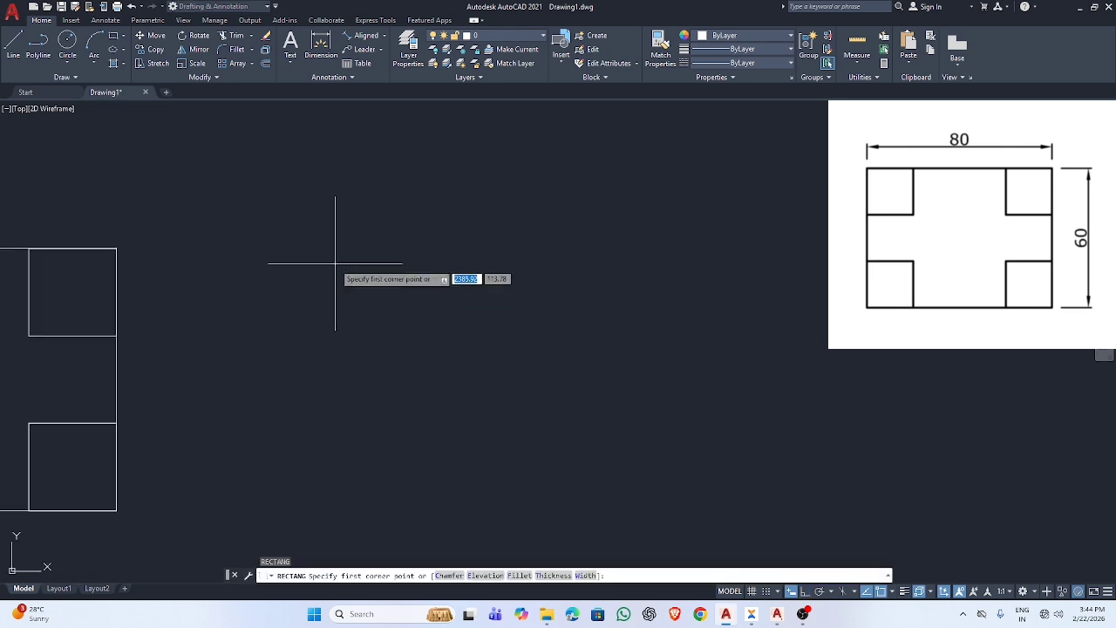
left_click(324, 201)
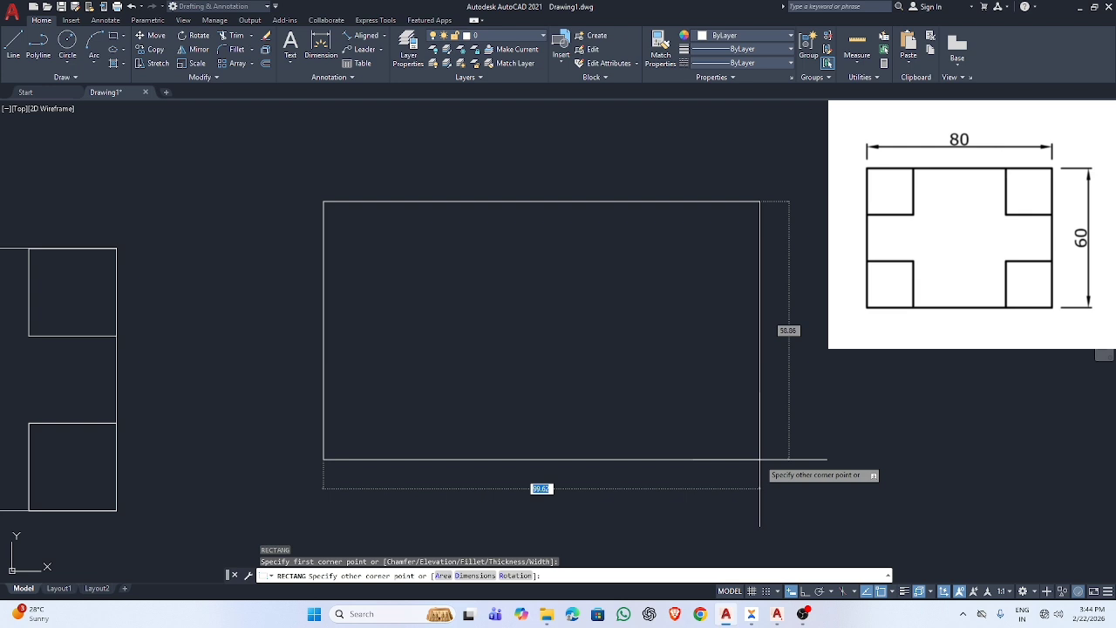
key("Tab")
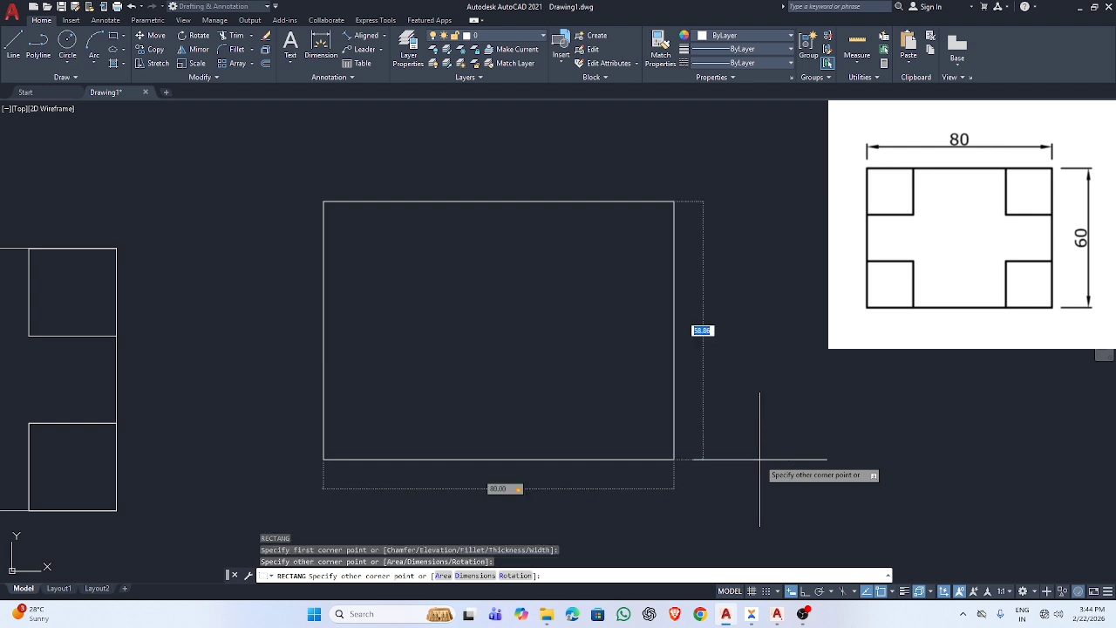
type("60")
key("Tab")
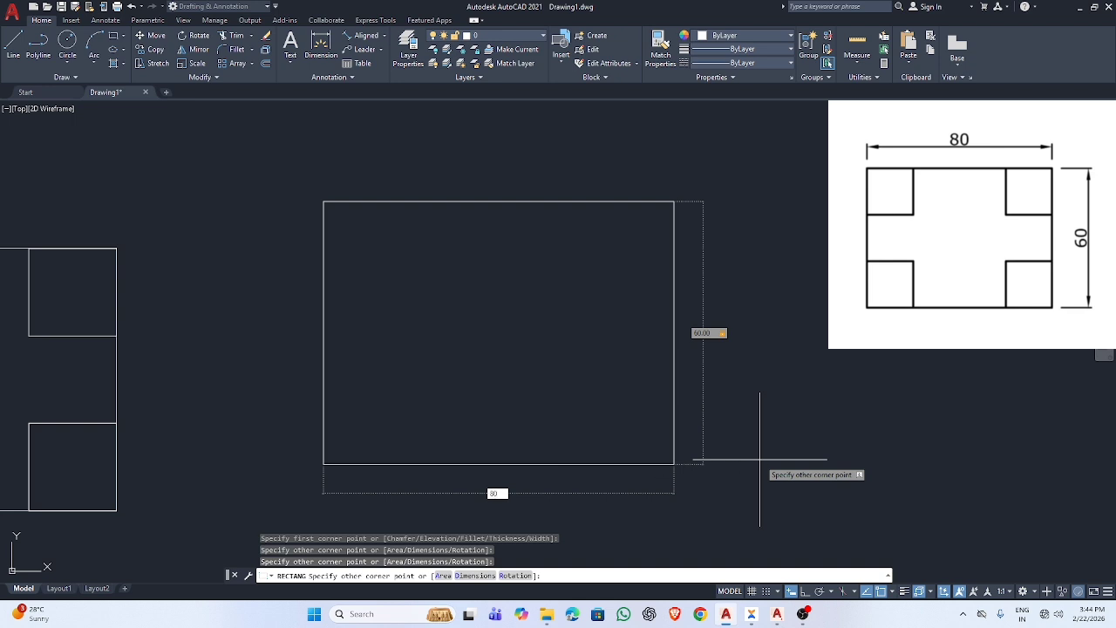
key("Return")
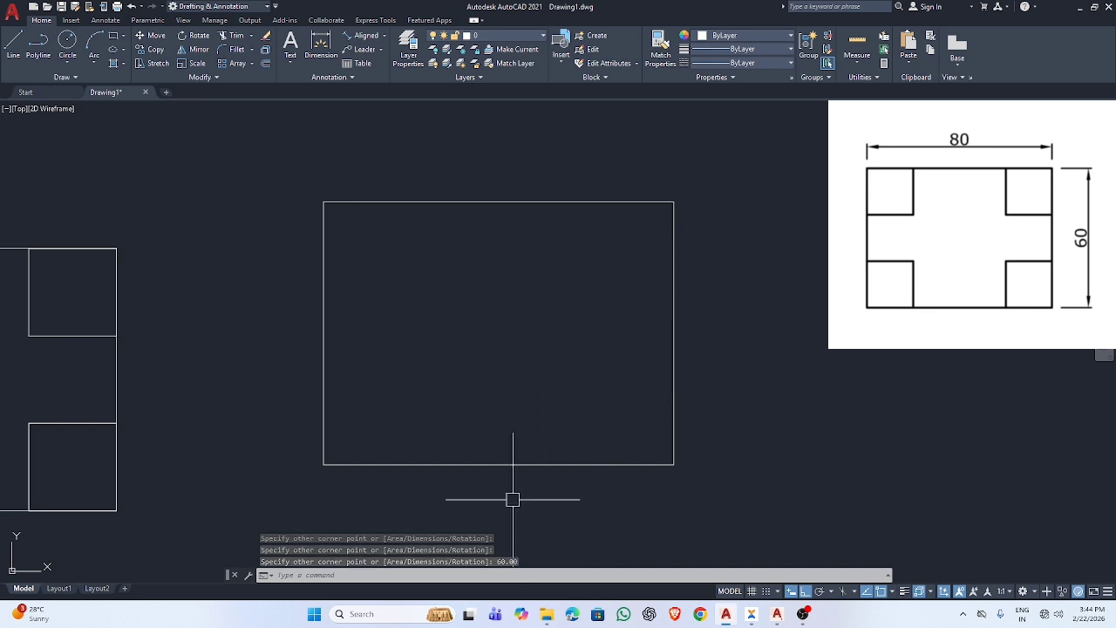
type("o")
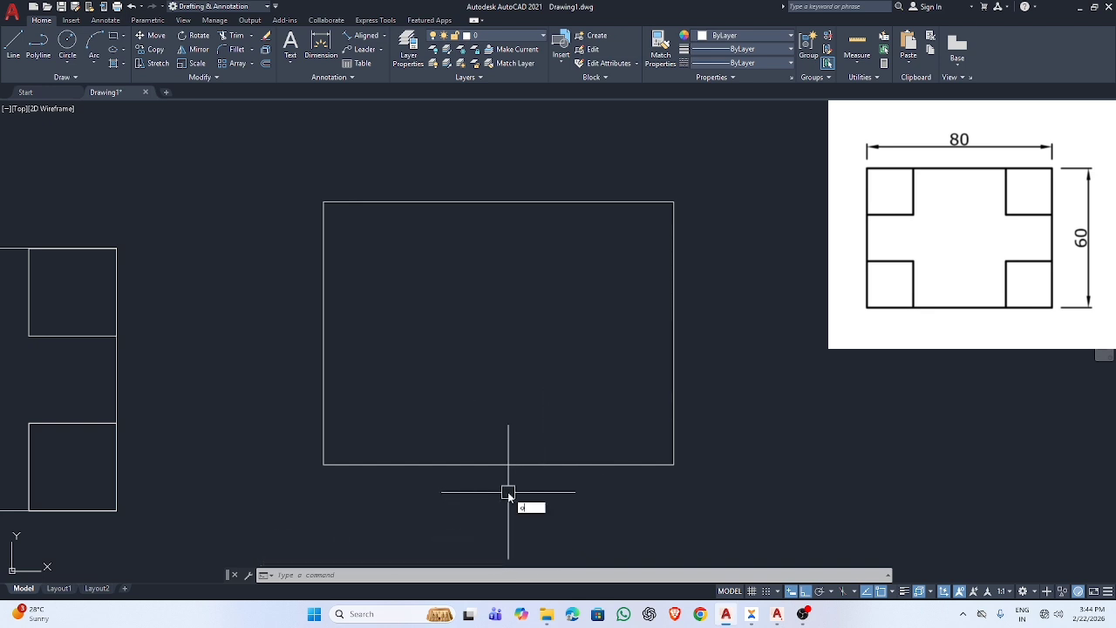
key("Return")
type("20")
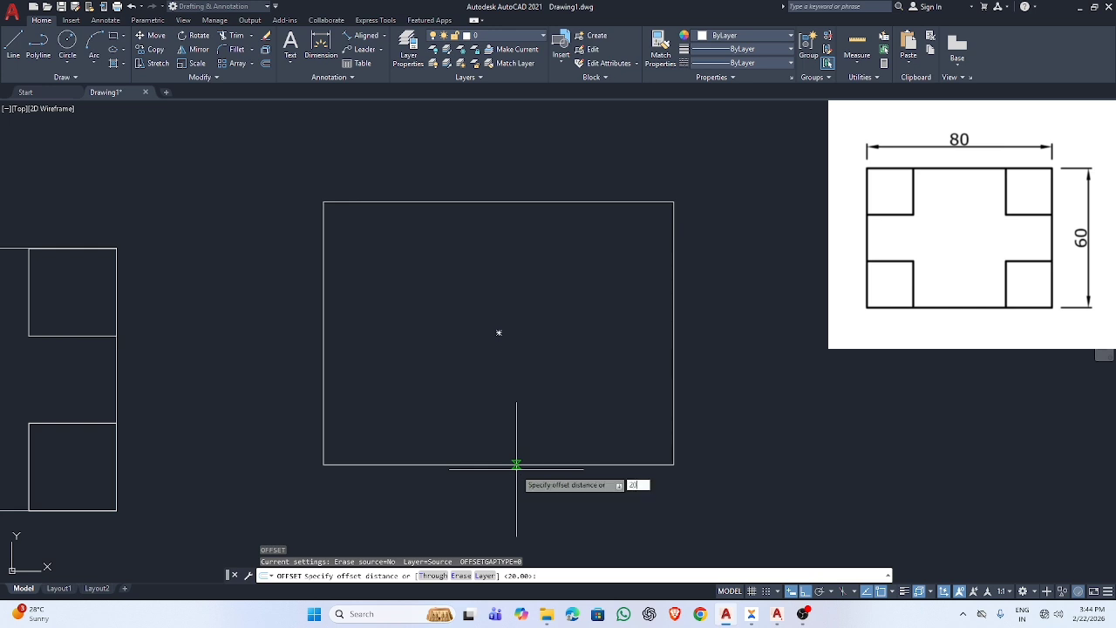
key("Return")
left_click(516, 464)
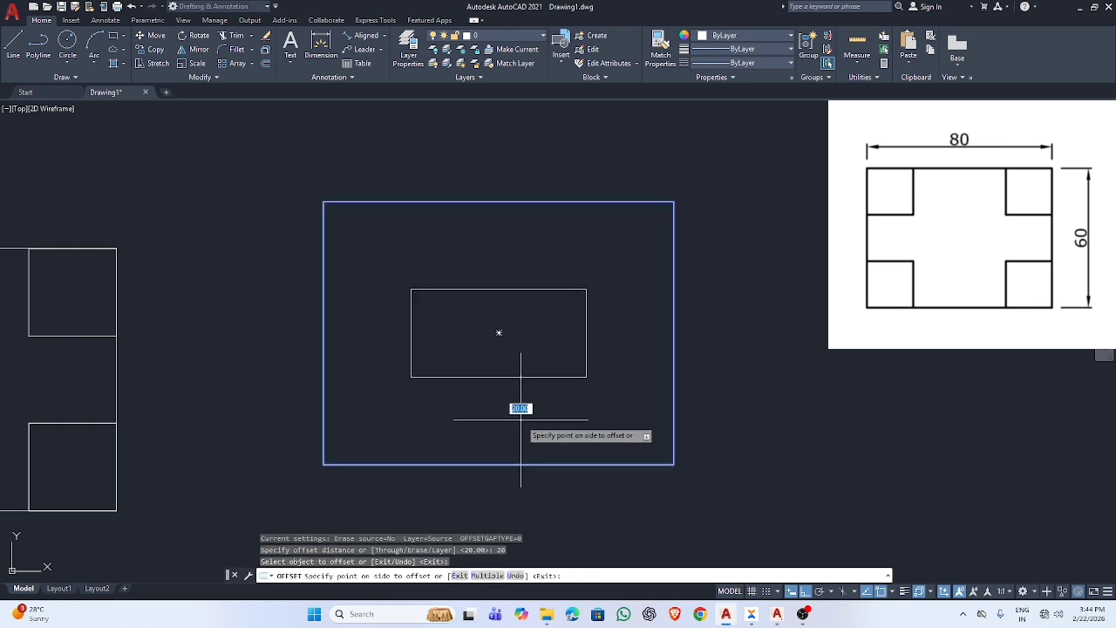
key("Escape")
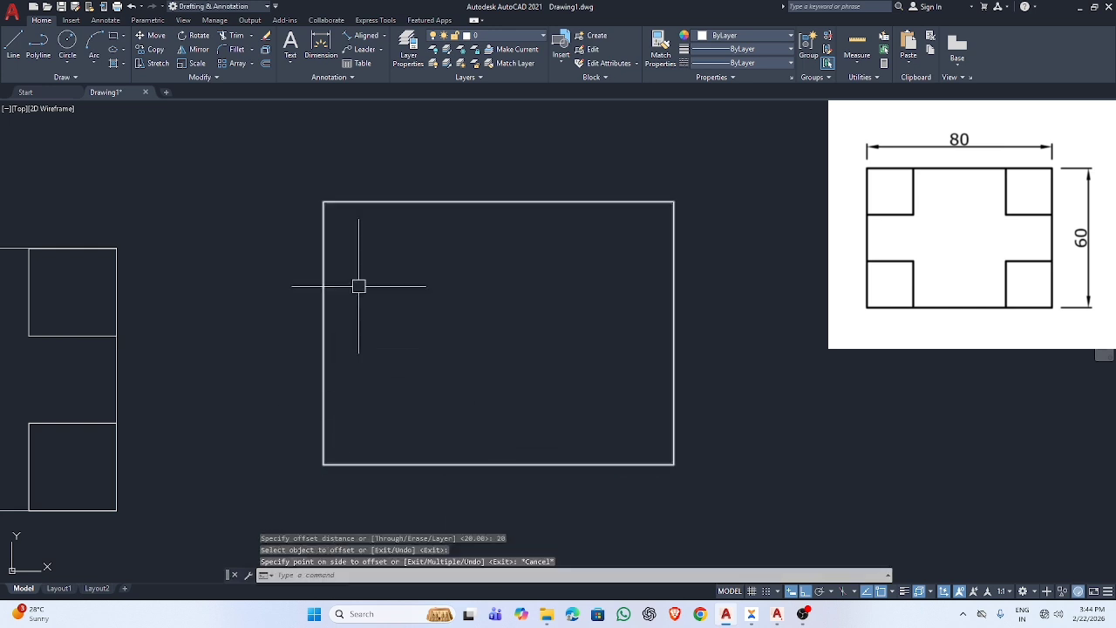
Explode the new 80 by 60 rectangle into separate lines
left_click(289, 133)
left_click(807, 580)
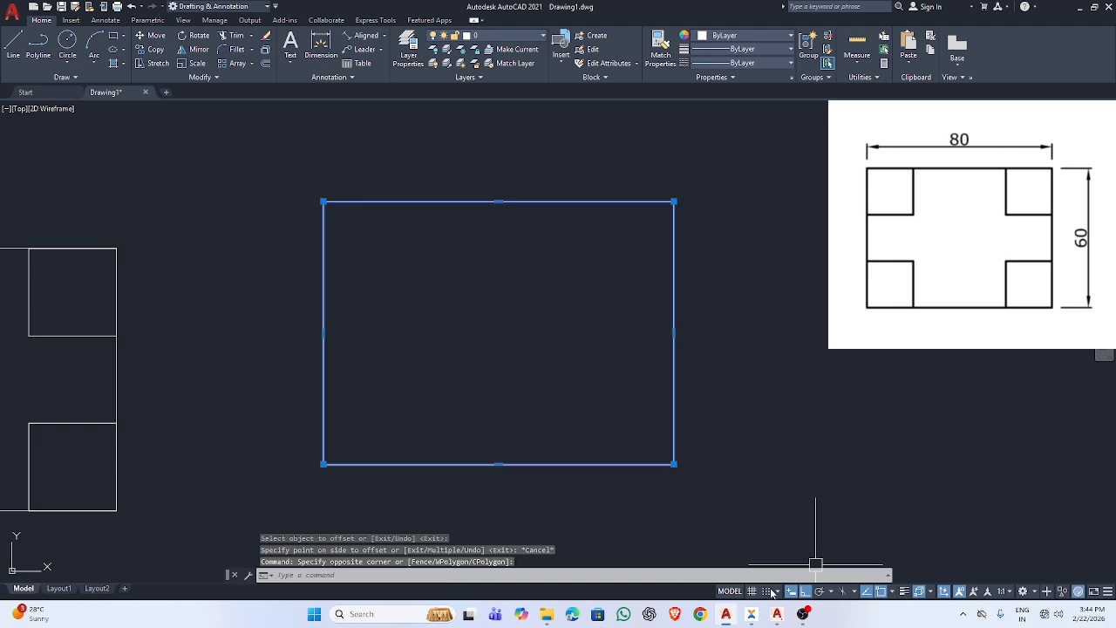
key("BackSpace")
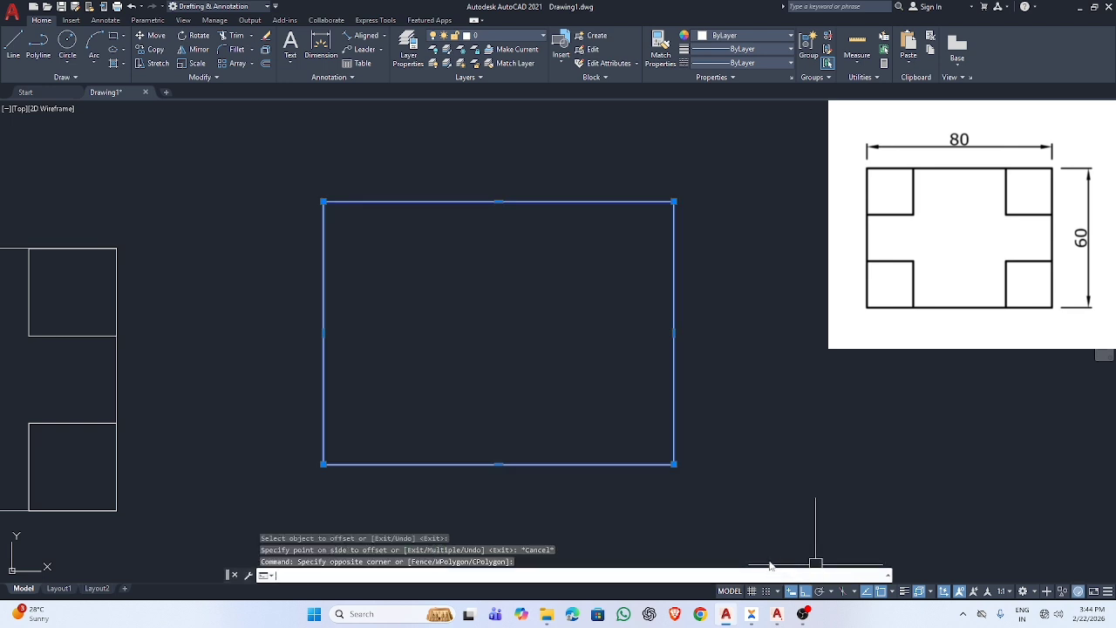
type("x")
key("Return")
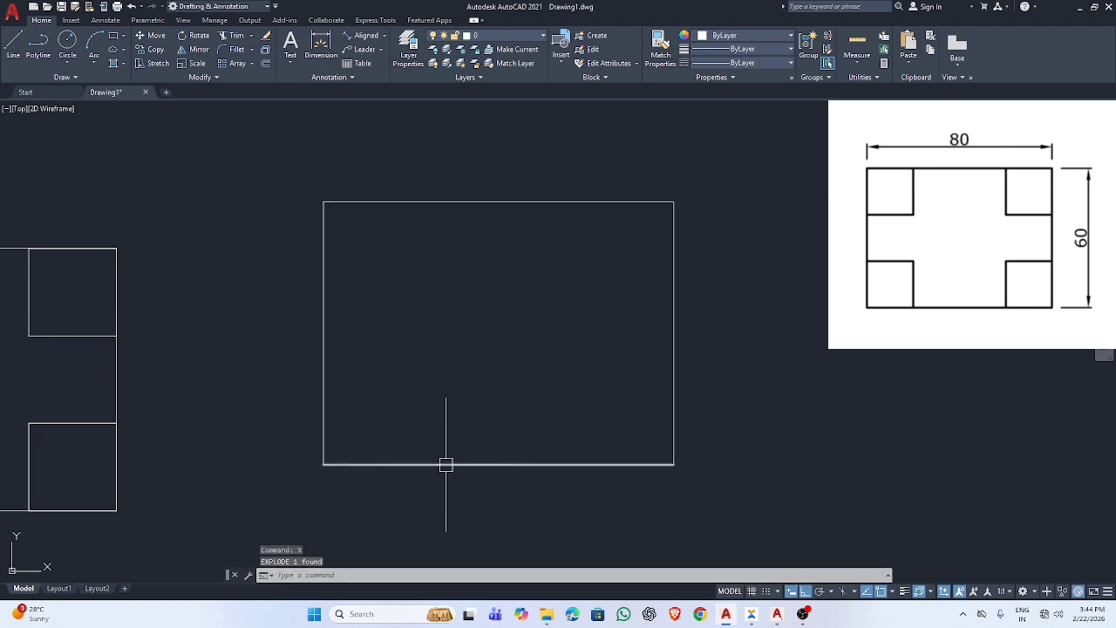
key("Escape")
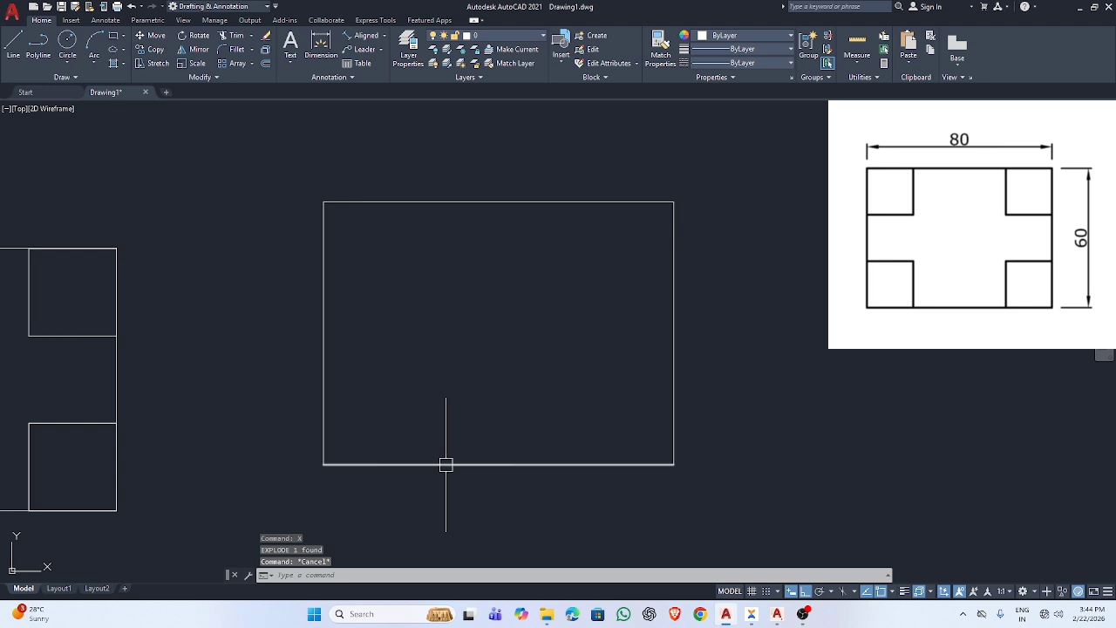
Offset the bottom and top edges of the exploded rectangle inward by 20
key("Return")
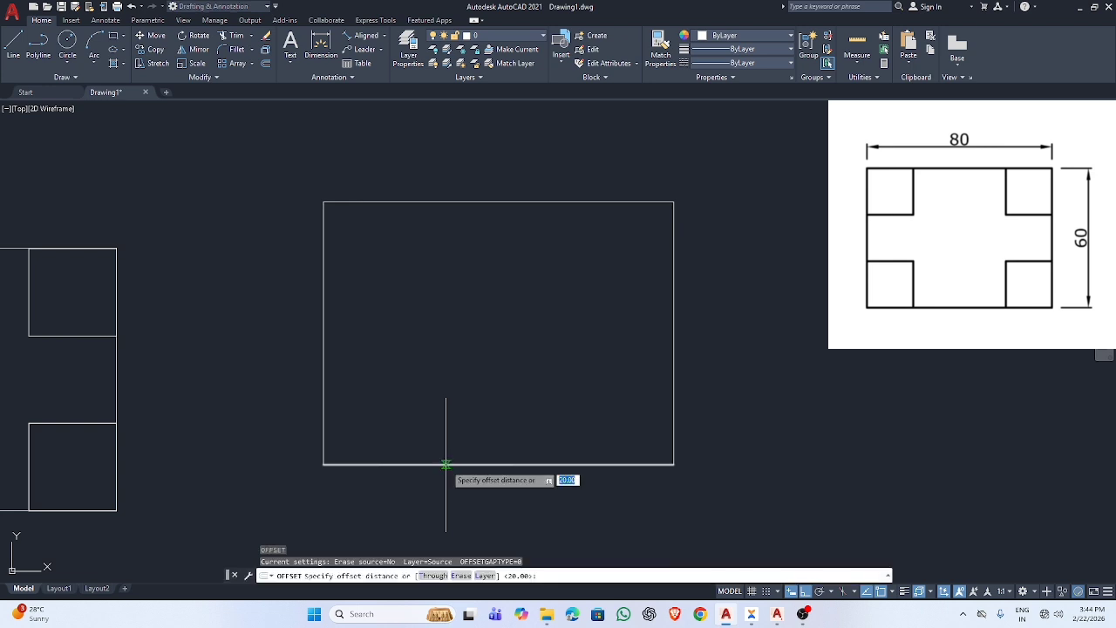
type("20")
key("Return")
left_click(443, 462)
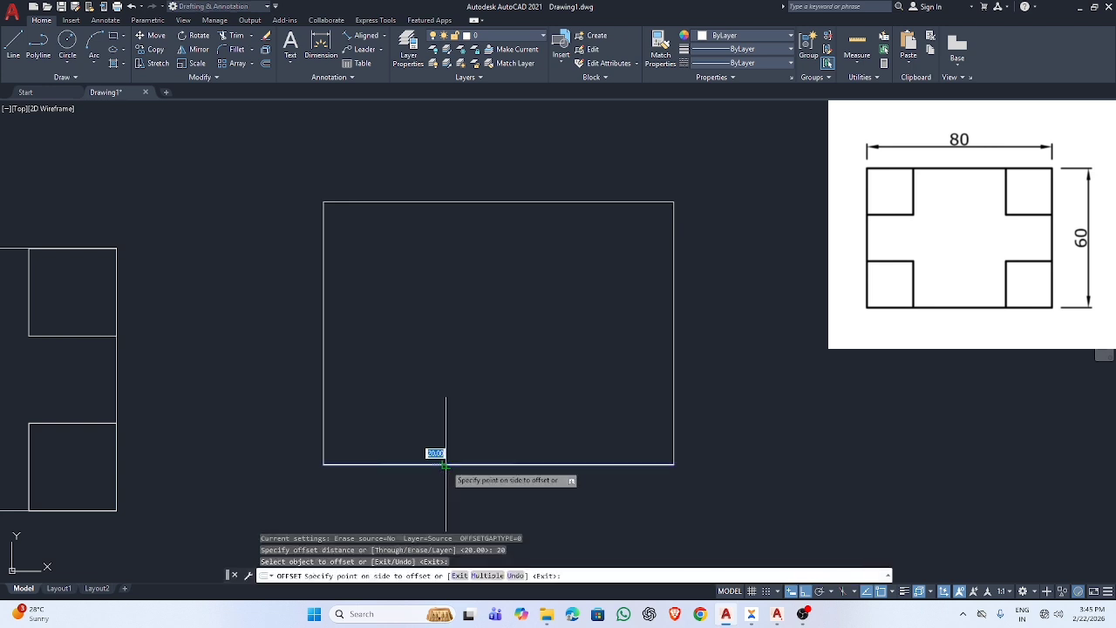
left_click(443, 421)
left_click(477, 202)
left_click(540, 327)
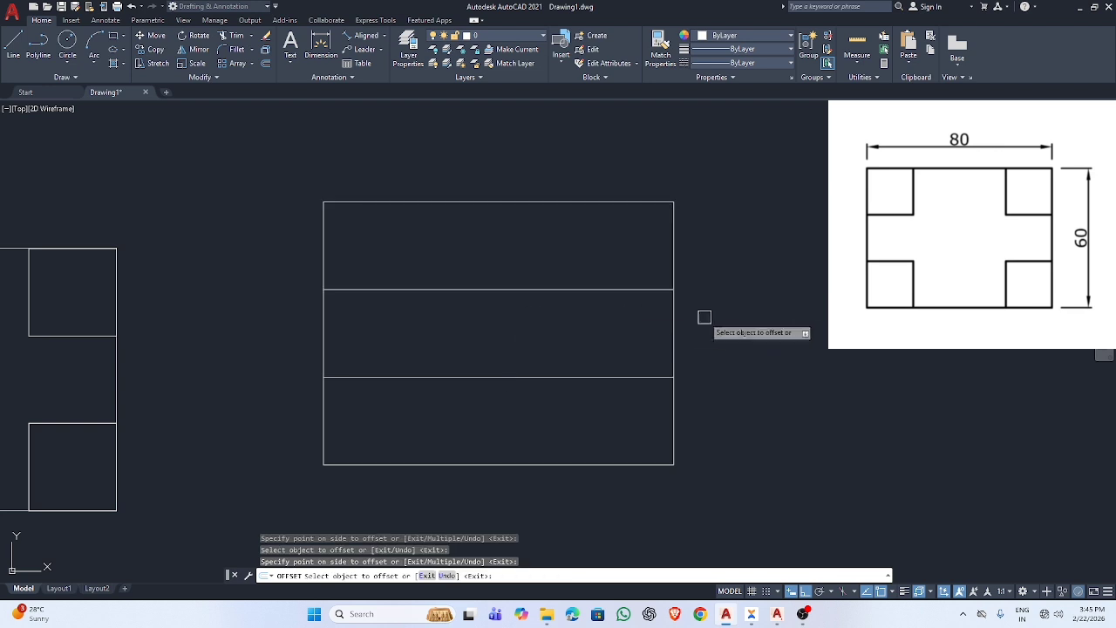
Offset the rectangle's right and left edges inward by the same distance of 20
left_click(673, 322)
left_click(566, 336)
left_click(322, 311)
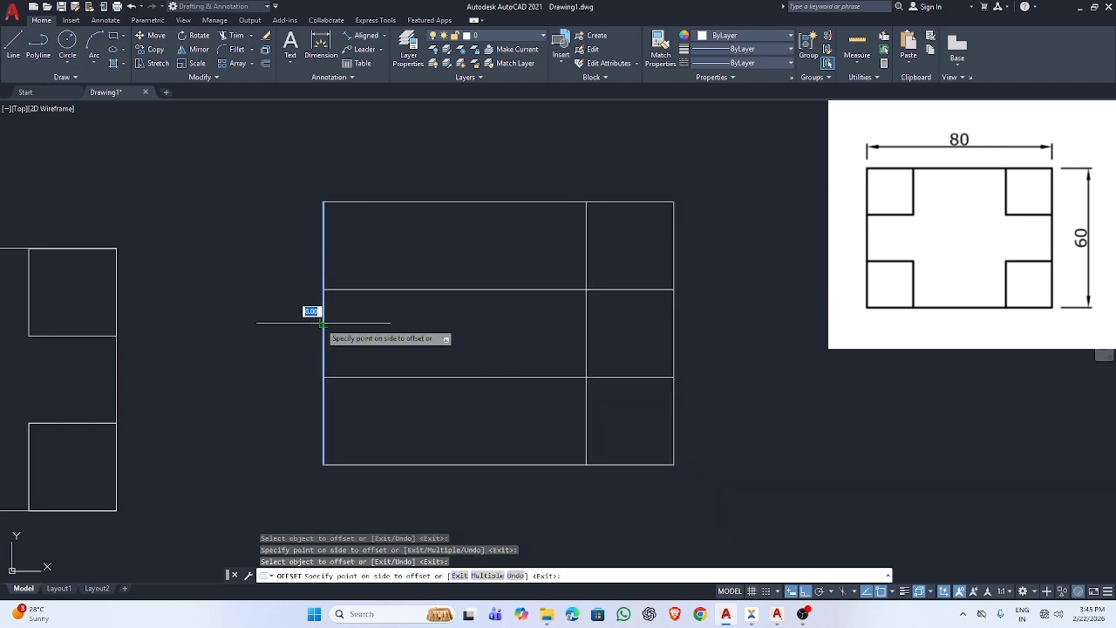
left_click(419, 323)
key("Escape")
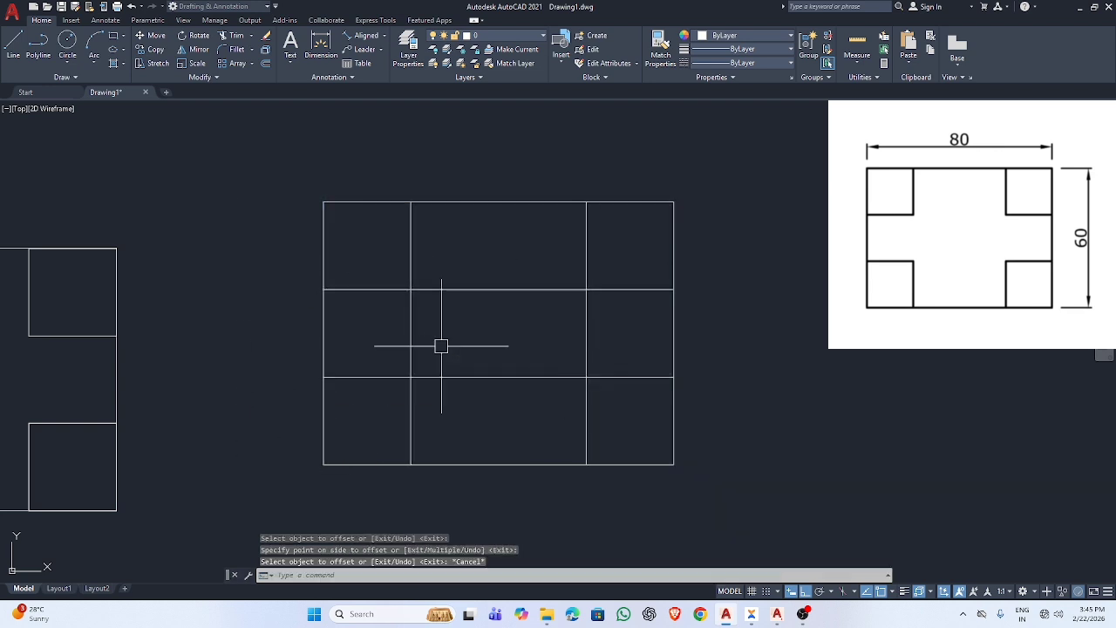
Trim the middle segments of the four offset lines so that only the corner squares remain inside the rectangle
left_click(407, 331)
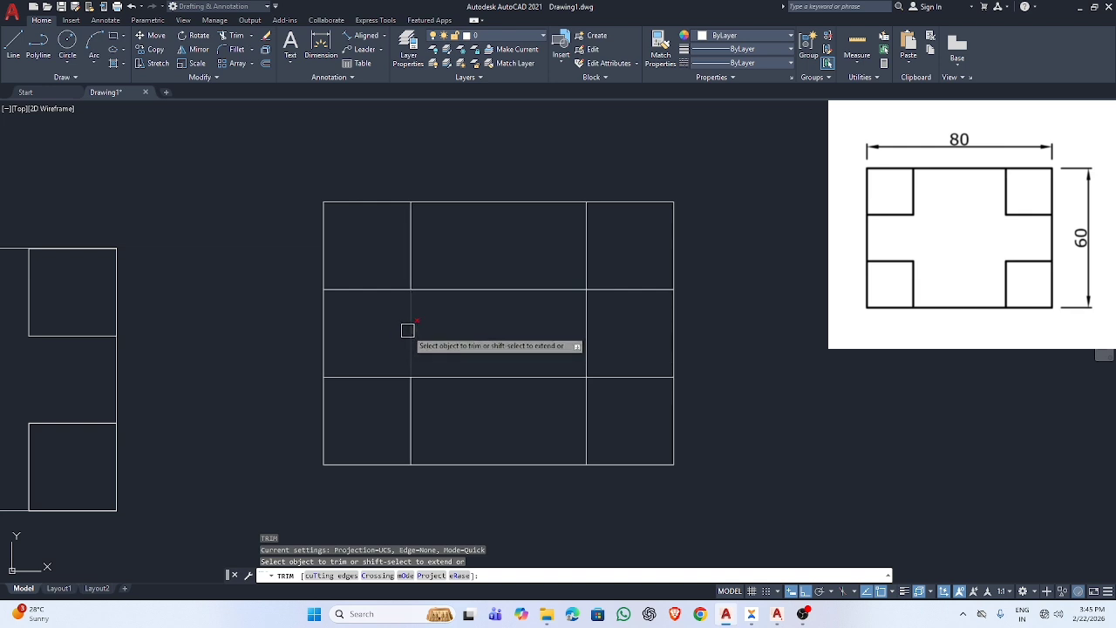
left_click(461, 288)
left_click(518, 376)
left_click(590, 340)
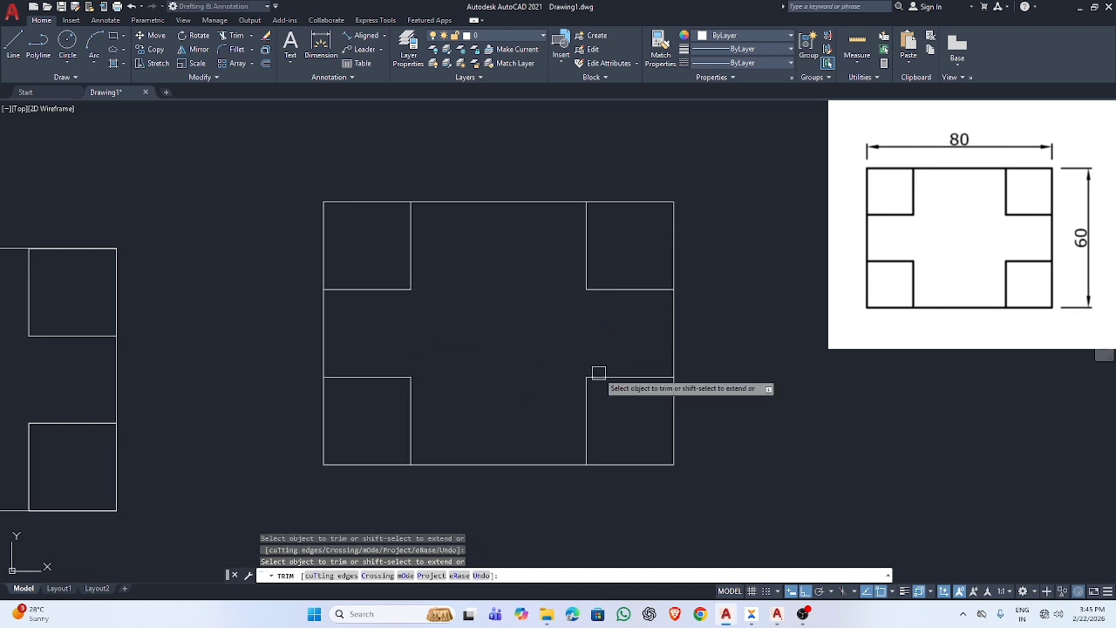
scroll(481, 422, "down", 4)
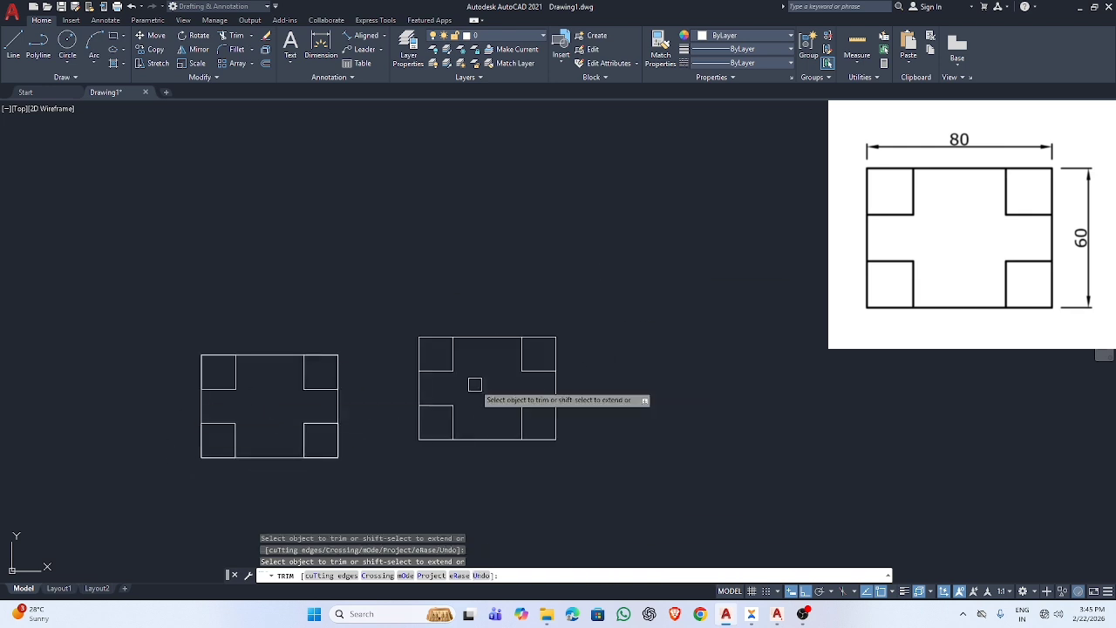
key("Escape")
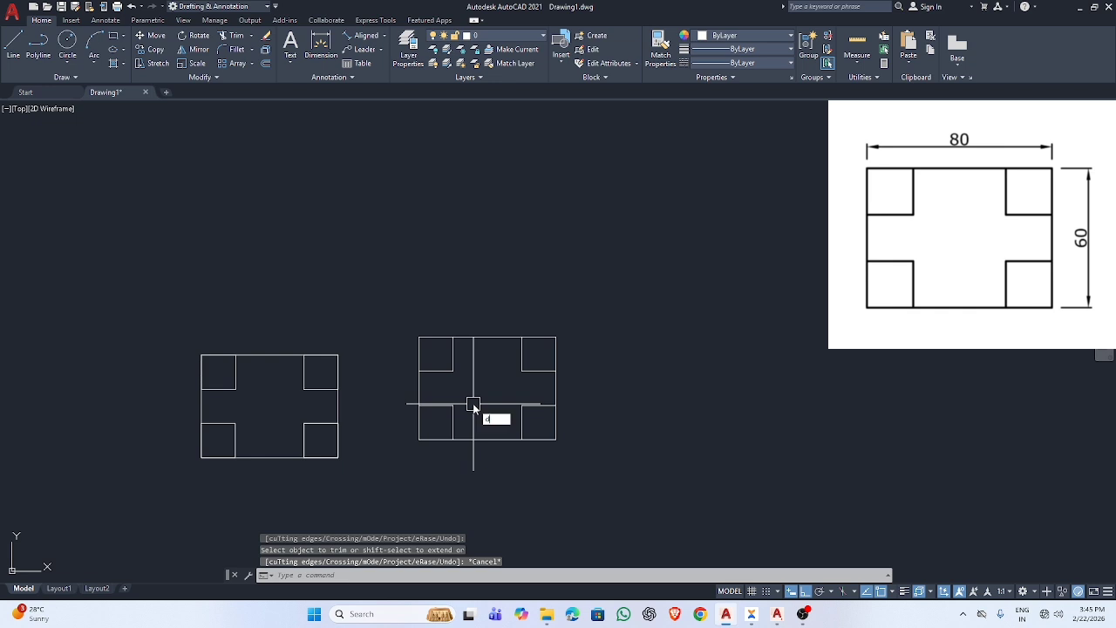
Dimension the trimmed figure's overall height along its right side and its overall width above the top edge
type("im")
key("Return")
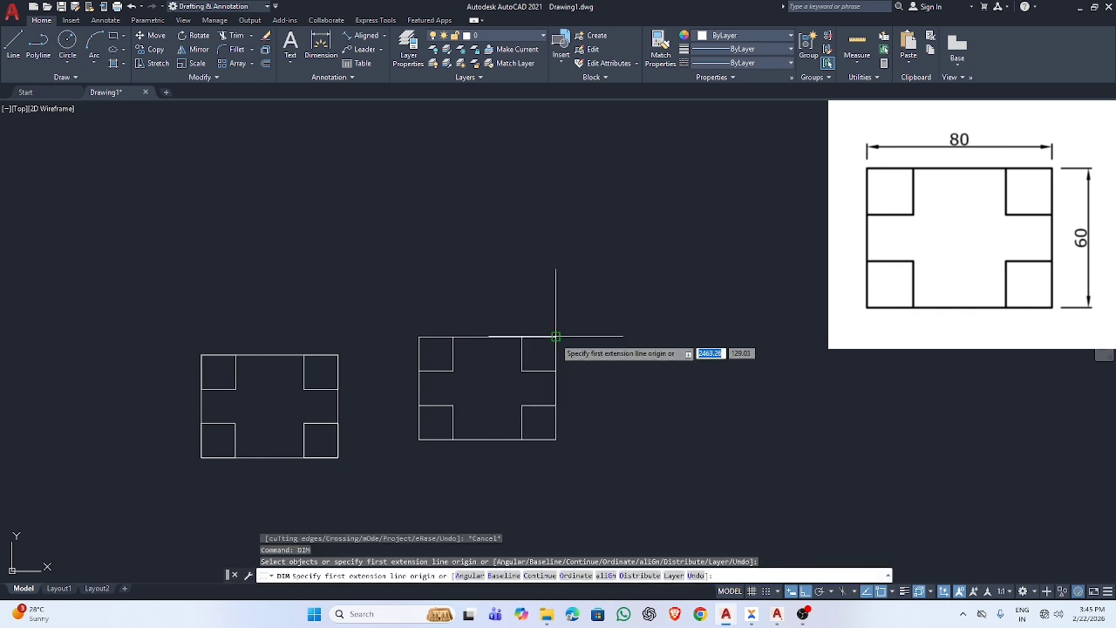
left_click(556, 336)
left_click(556, 440)
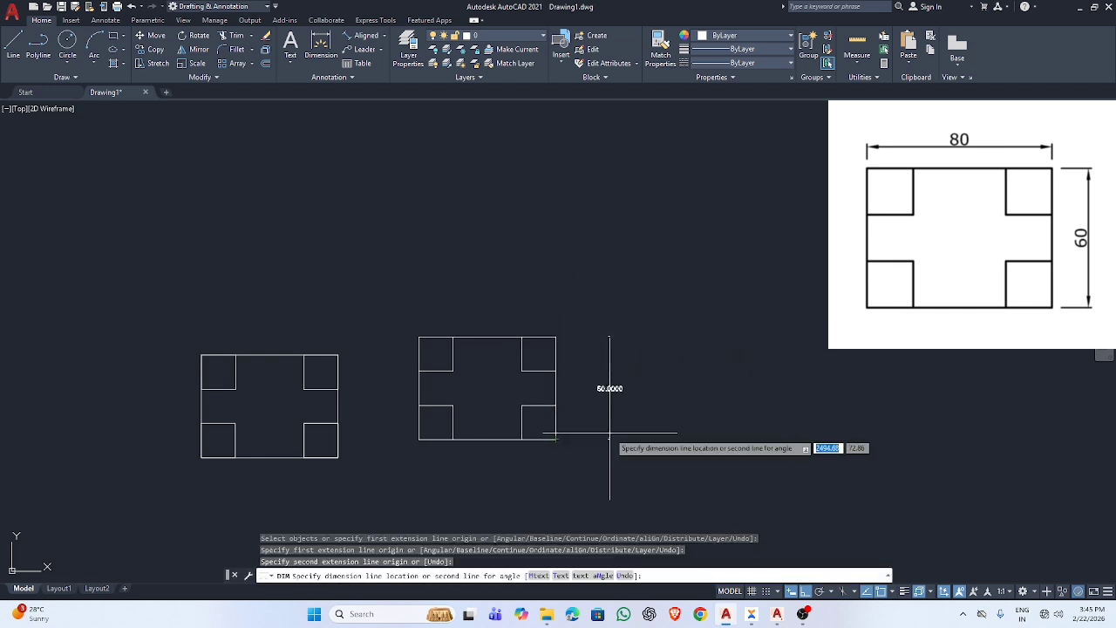
left_click(595, 388)
left_click(419, 336)
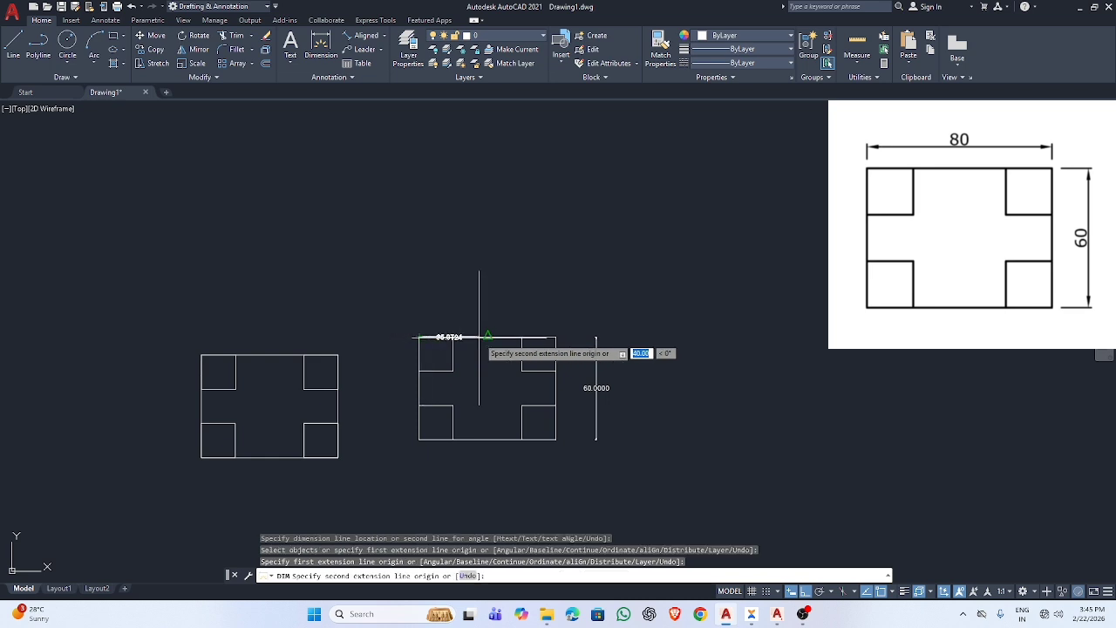
left_click(556, 337)
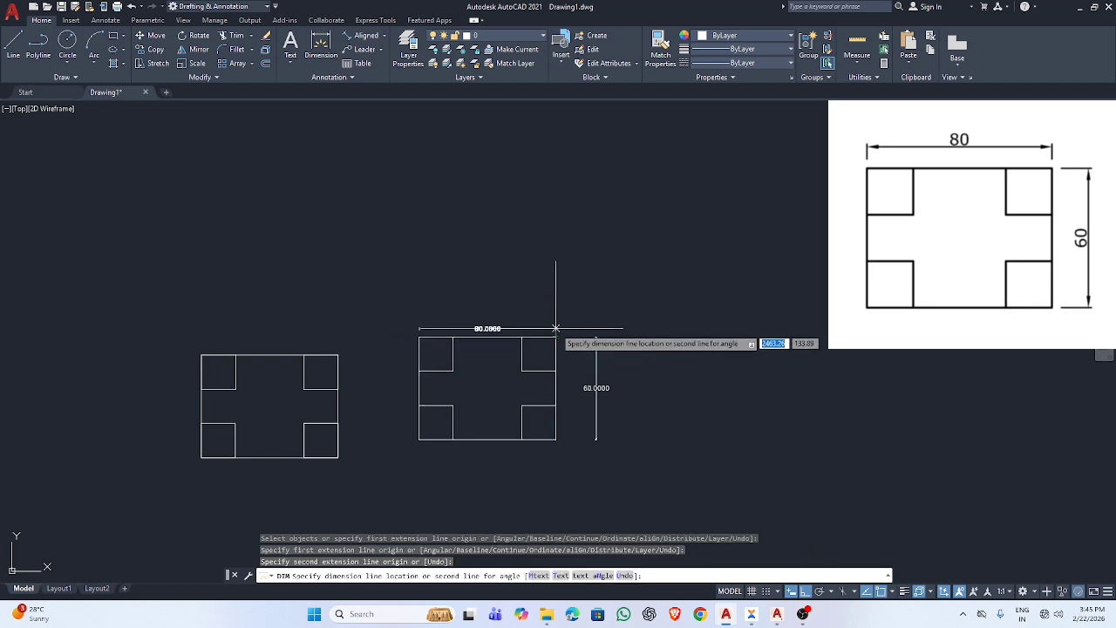
left_click(481, 312)
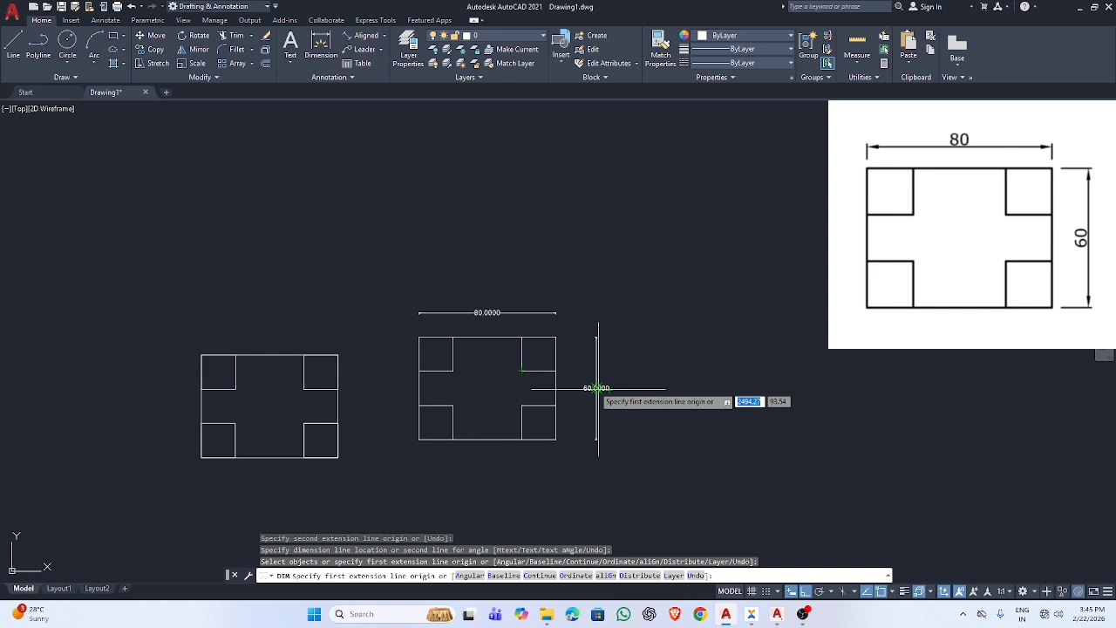
Dimension the upper-right corner square's width just below it and its height to its left inside the figure
left_click(522, 371)
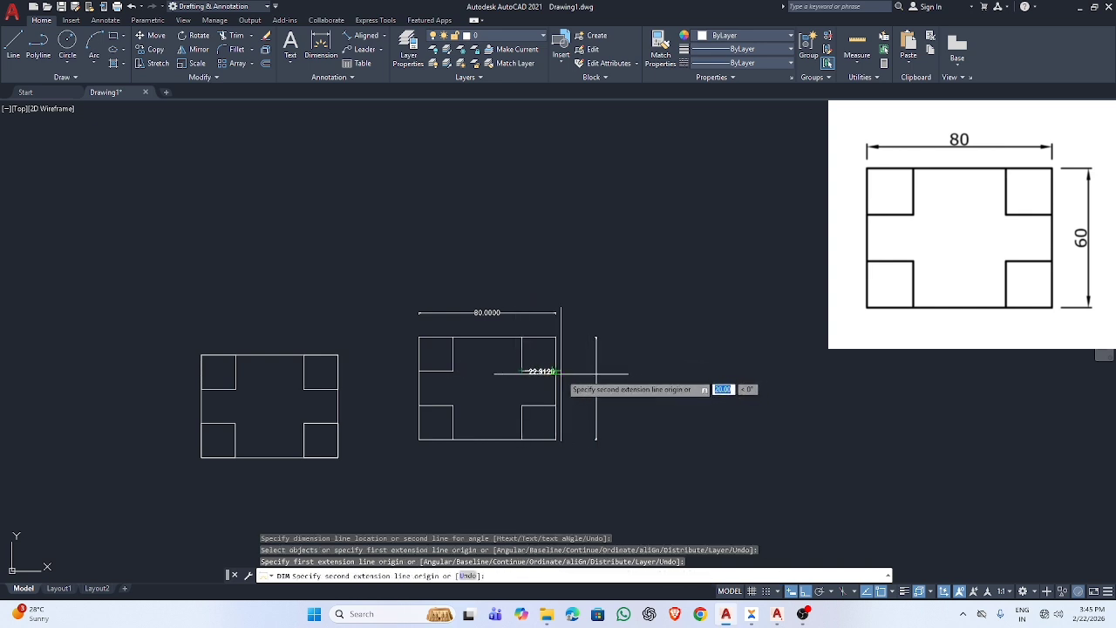
left_click(555, 372)
left_click(549, 380)
left_click(522, 336)
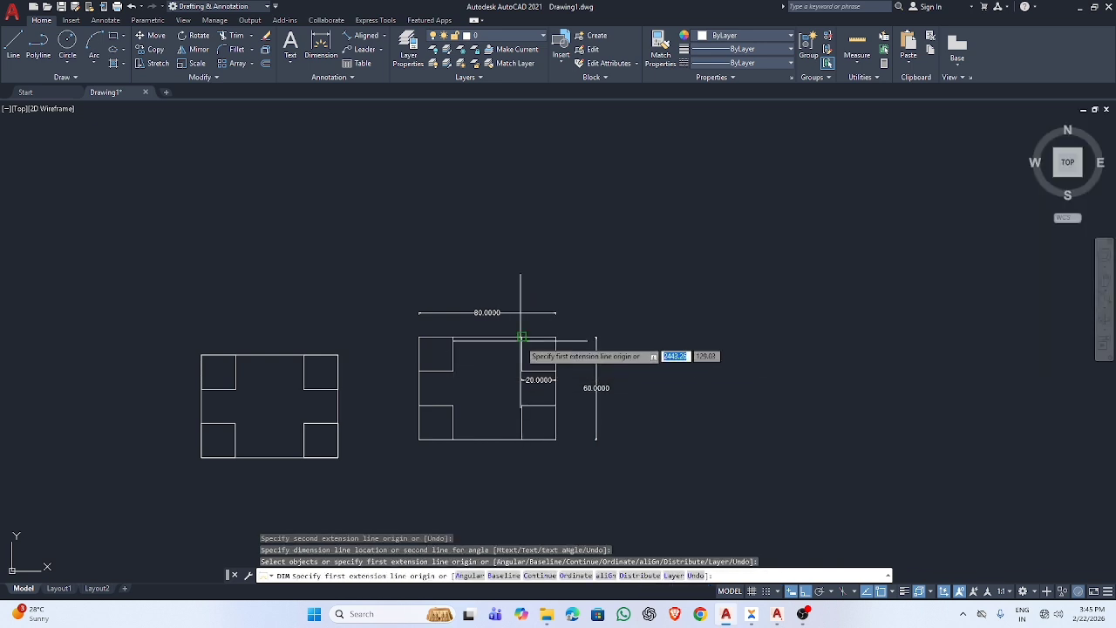
left_click(522, 371)
left_click(486, 371)
key("Escape")
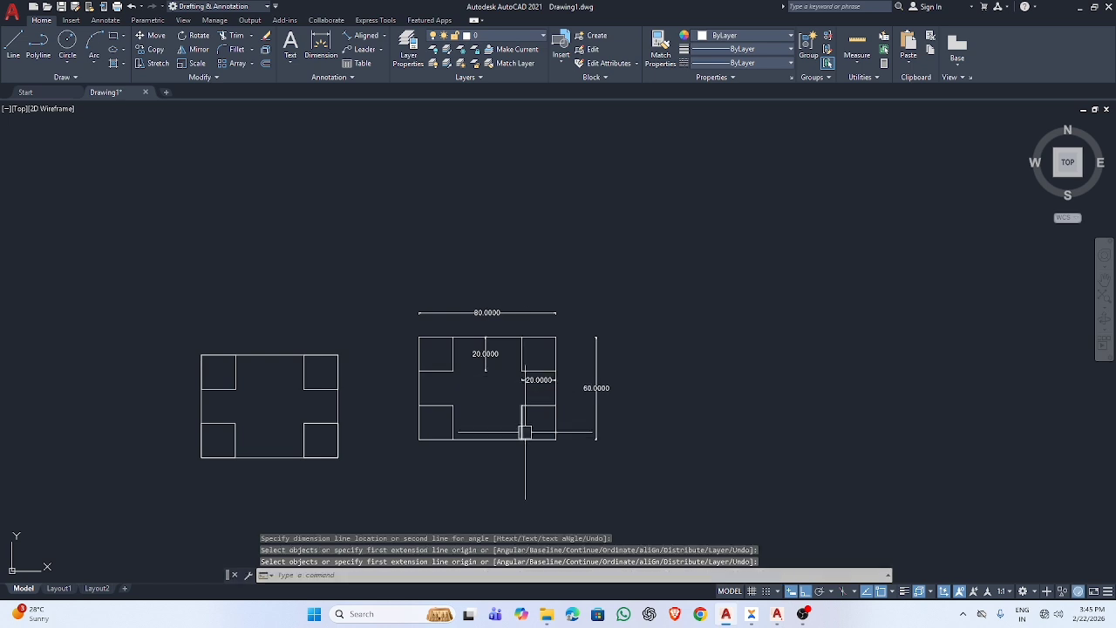
Review the dimensioned four-square figure and compare it with the other exercise figures in the drawing
scroll(511, 411, "down", 3)
scroll(531, 398, "up", 3)
scroll(530, 399, "up", 3)
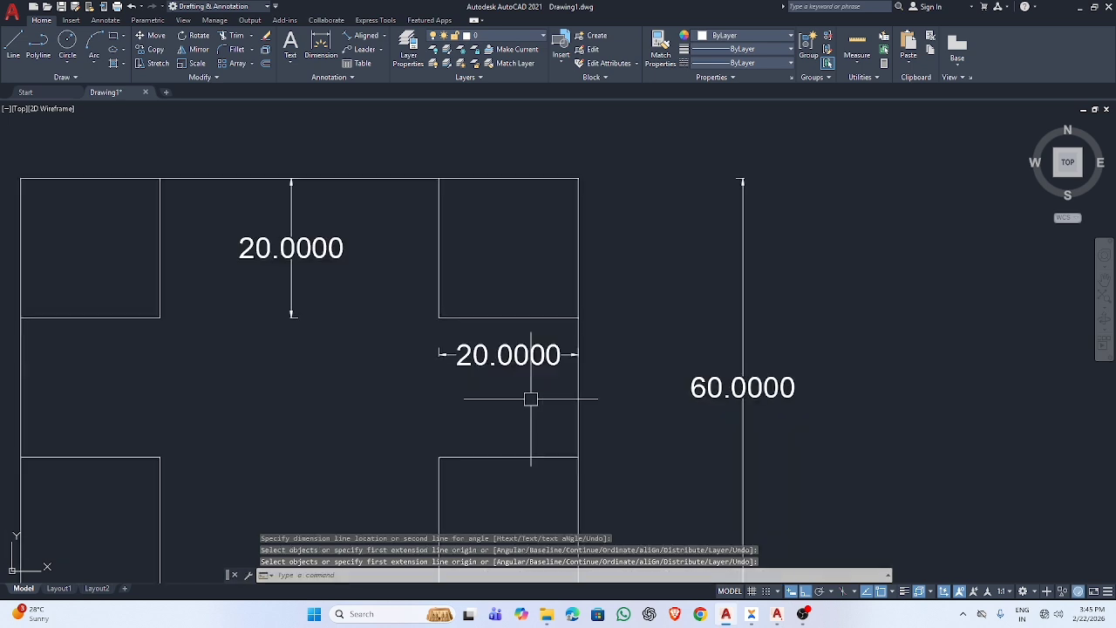
scroll(531, 397, "down", 1)
scroll(521, 476, "down", 2)
scroll(488, 480, "down", 8)
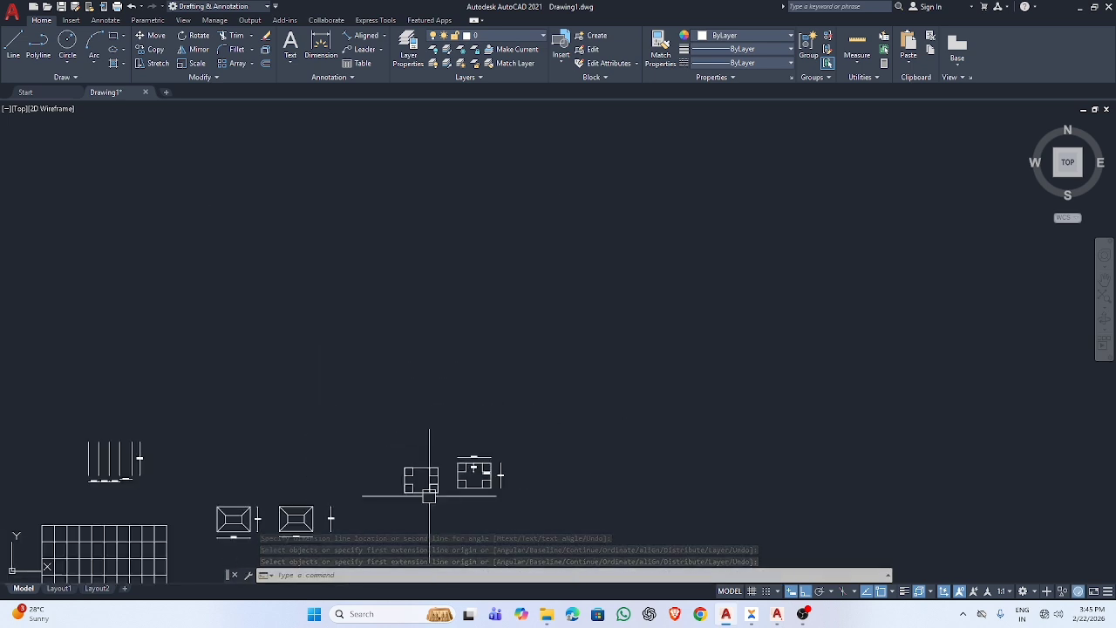
mouse_move(164, 549)
middle_mouse_down()
mouse_move(218, 517)
mouse_move(209, 434)
middle_mouse_up()
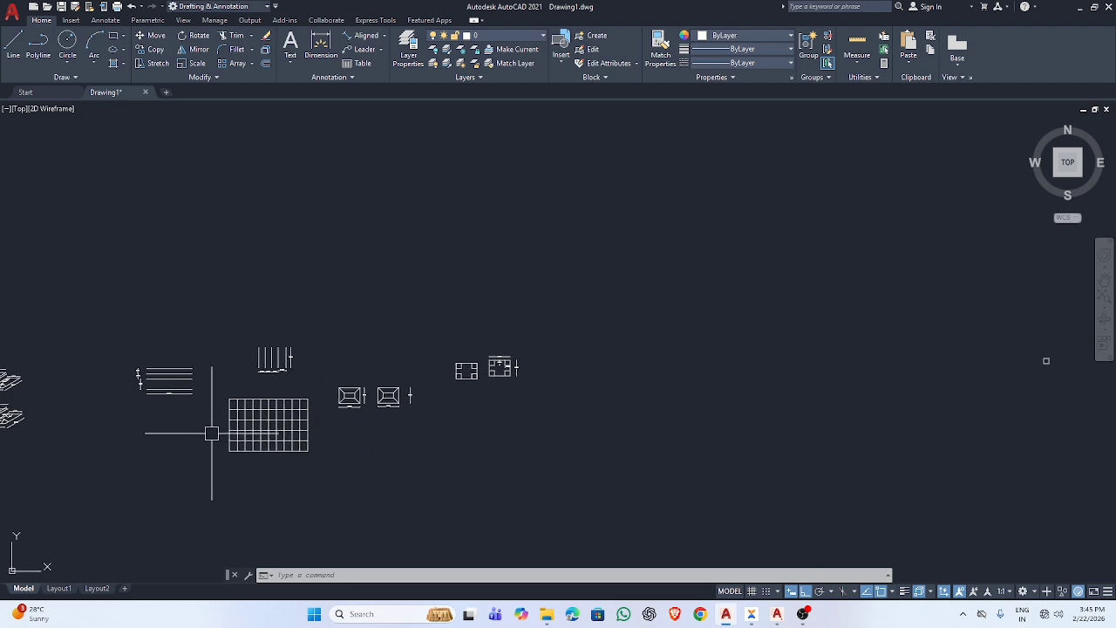
scroll(281, 390, "up", 4)
scroll(20, 410, "down", 4)
middle_click_drag(35, 416, 218, 433)
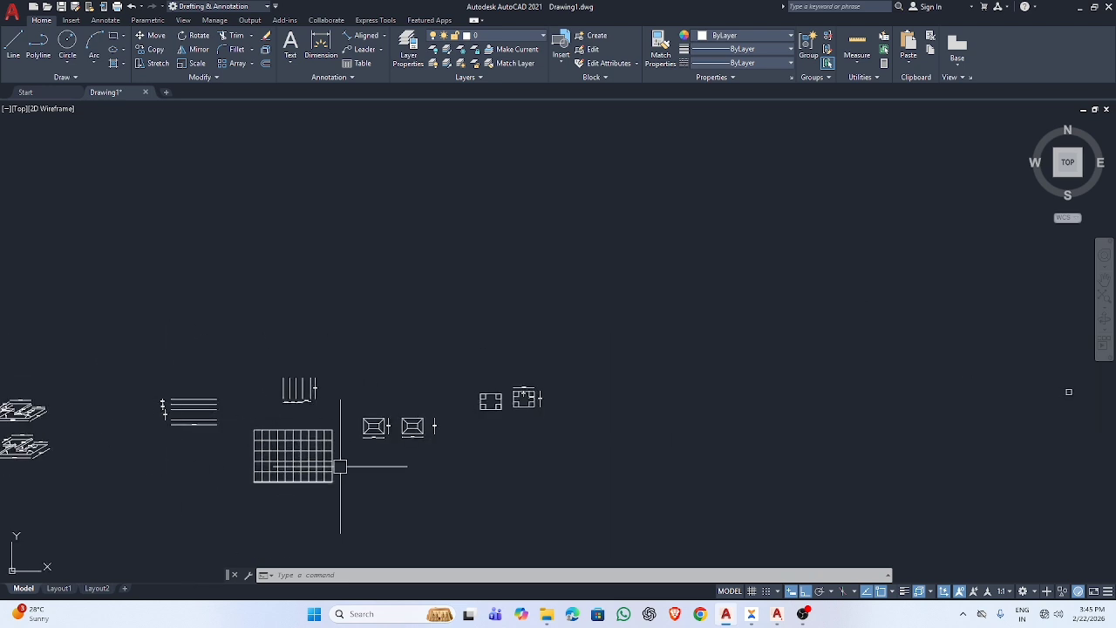
scroll(379, 432, "up", 6)
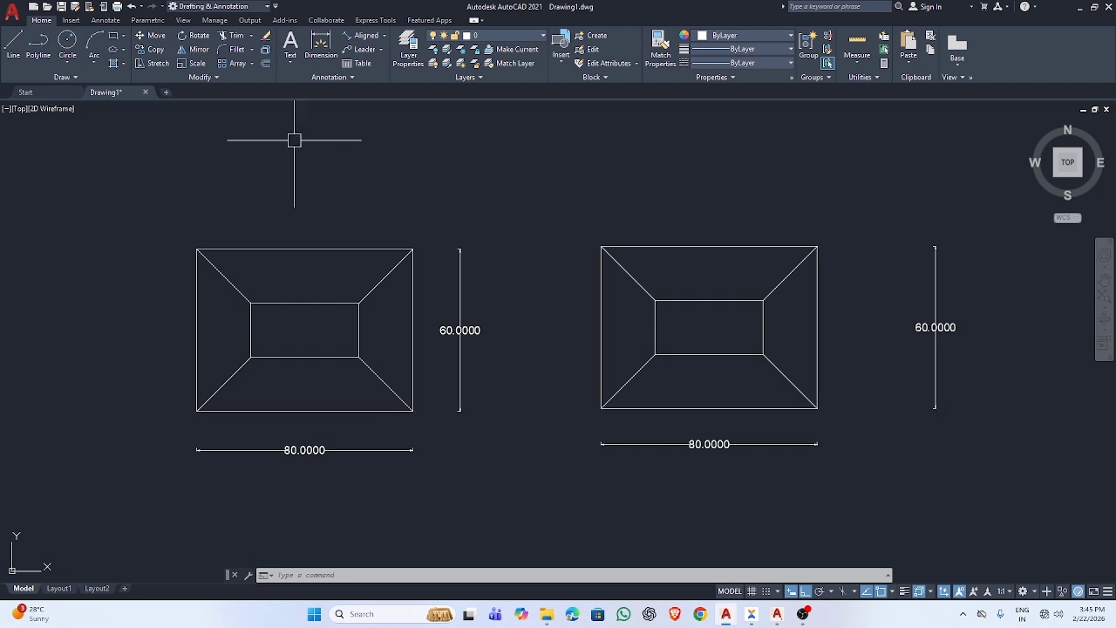
scroll(563, 433, "down", 8)
middle_click_drag(814, 376, 730, 392)
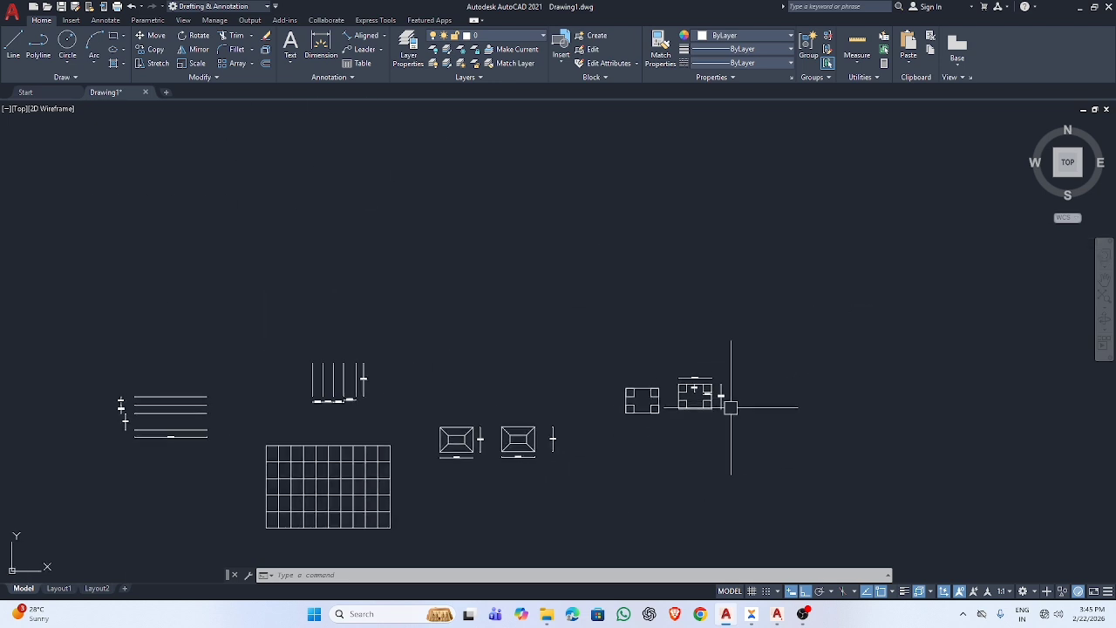
scroll(506, 428, "up", 8)
scroll(481, 451, "down", 6)
scroll(443, 436, "up", 5)
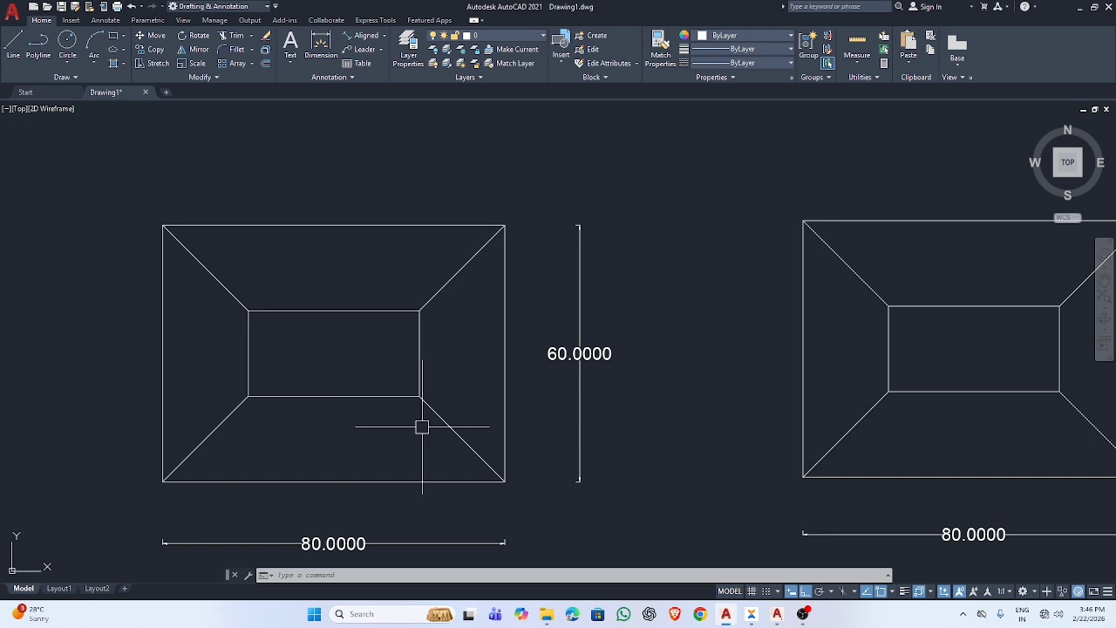
scroll(421, 428, "down", 2)
scroll(748, 427, "down", 3)
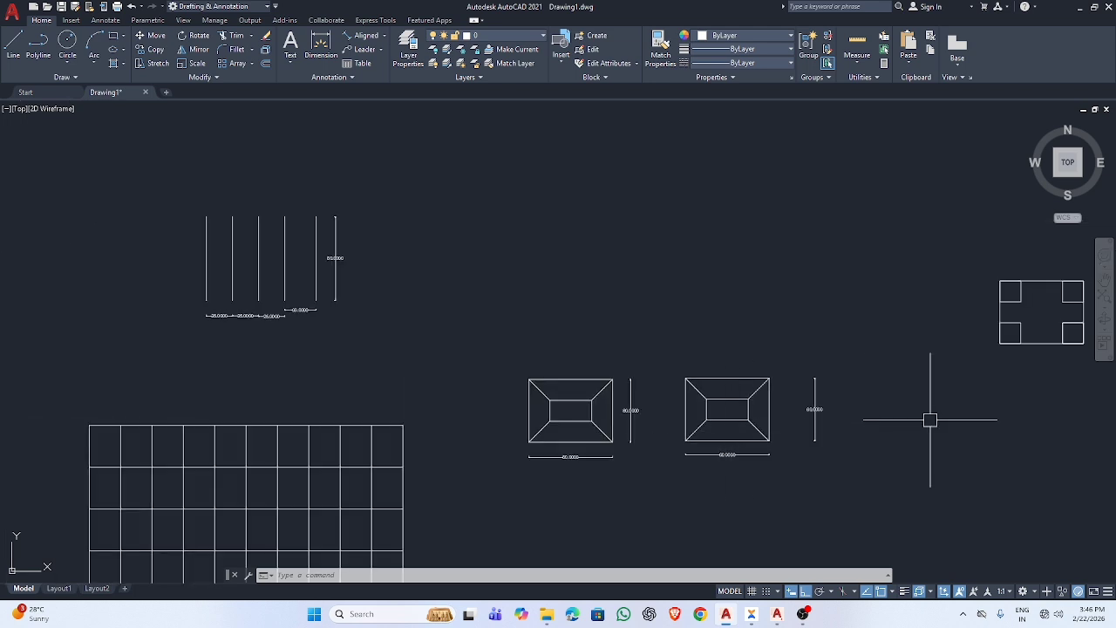
middle_click_drag(927, 418, 601, 446)
scroll(919, 256, "up", 2)
scroll(930, 242, "up", 2)
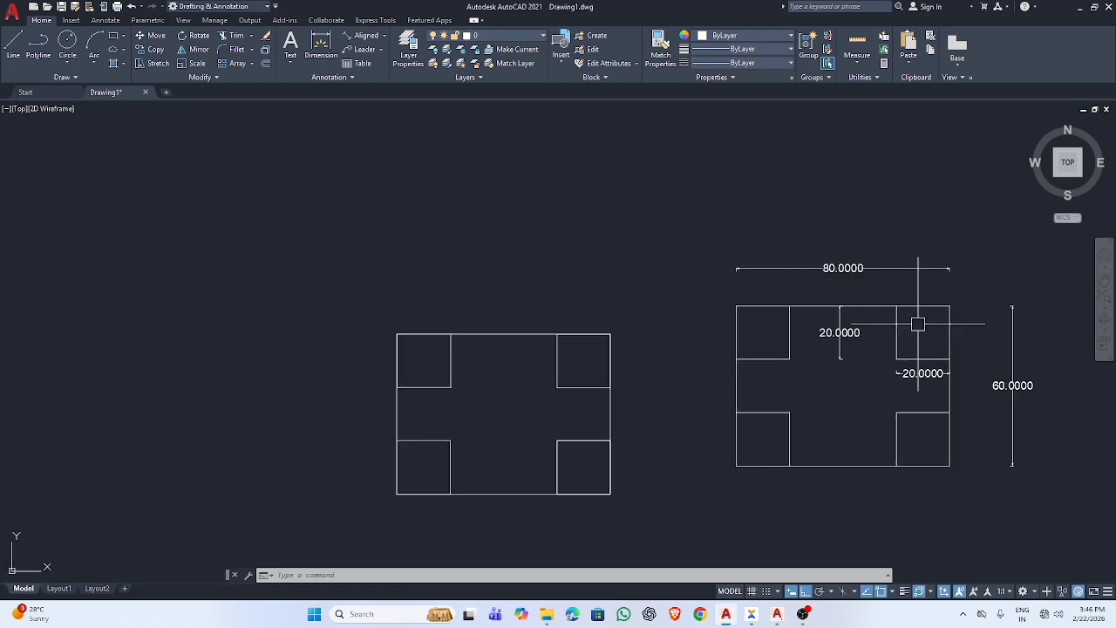
scroll(945, 358, "down", 6)
scroll(944, 357, "up", 4)
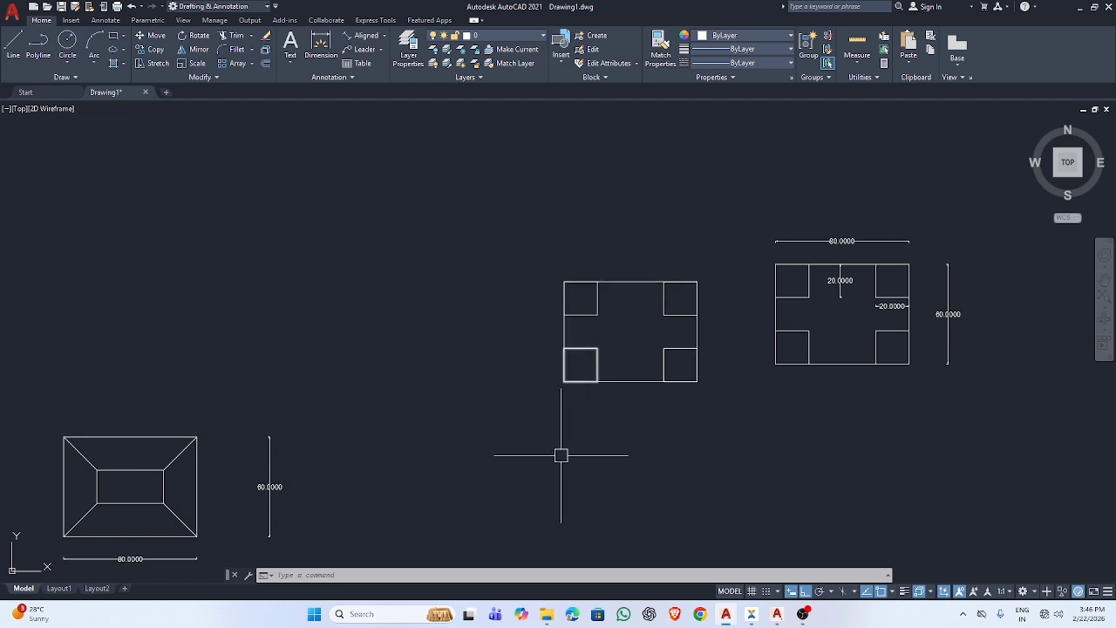
scroll(594, 390, "down", 4)
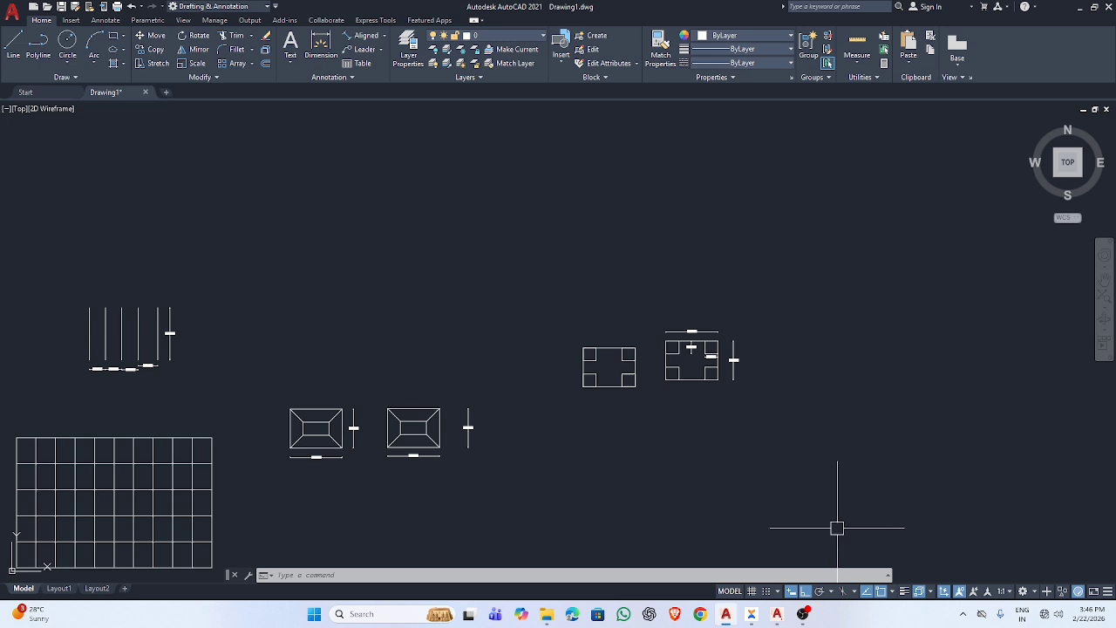
left_click(803, 614)
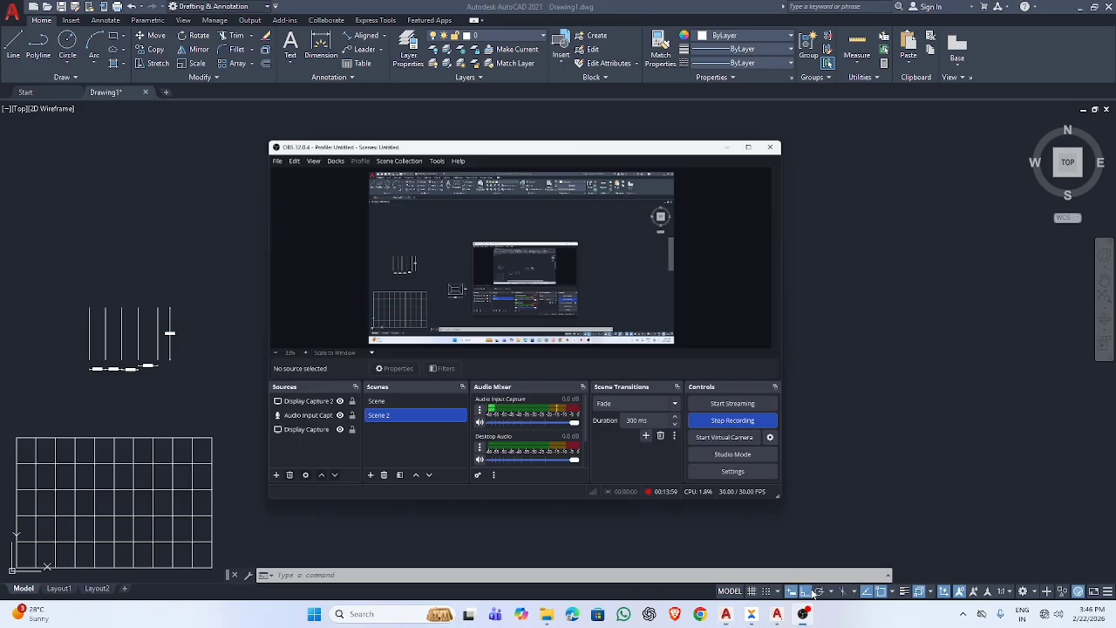